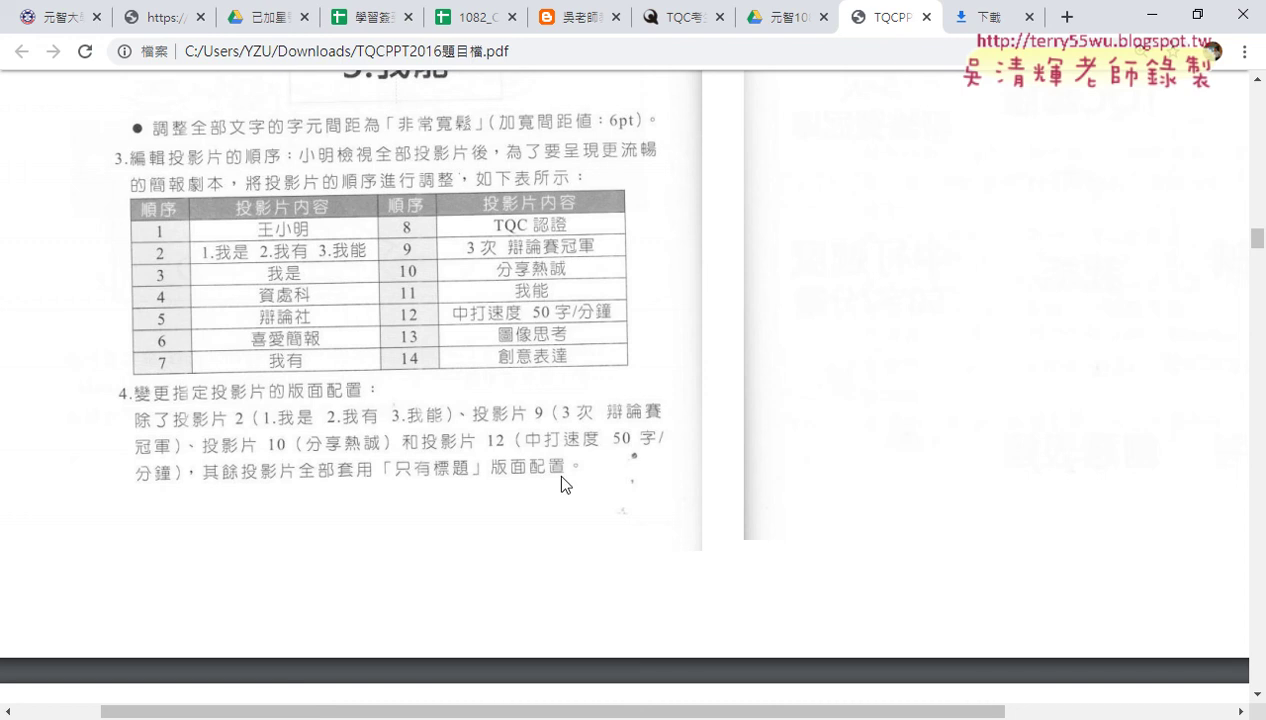
# Step: Bring the PPD01 deck forward and select all 14 slides in Slide Sorter view
pyautogui.moveTo(320, 719)
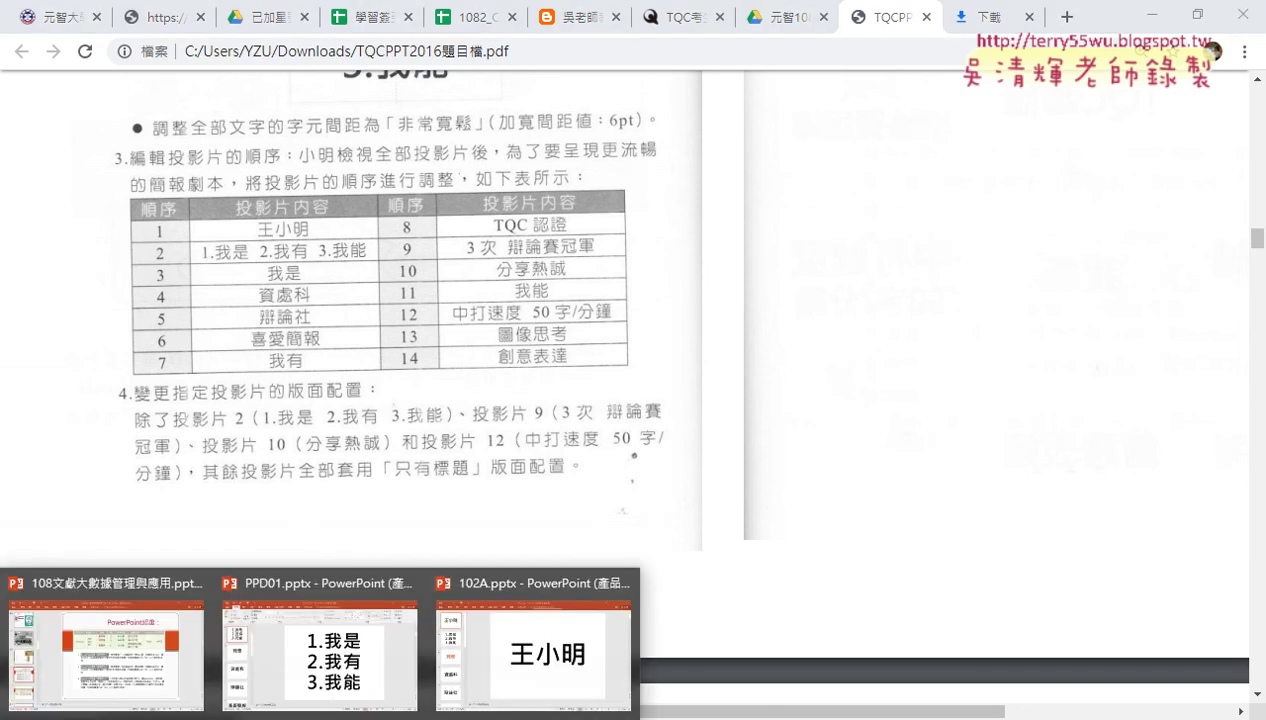
pyautogui.click(318, 660)
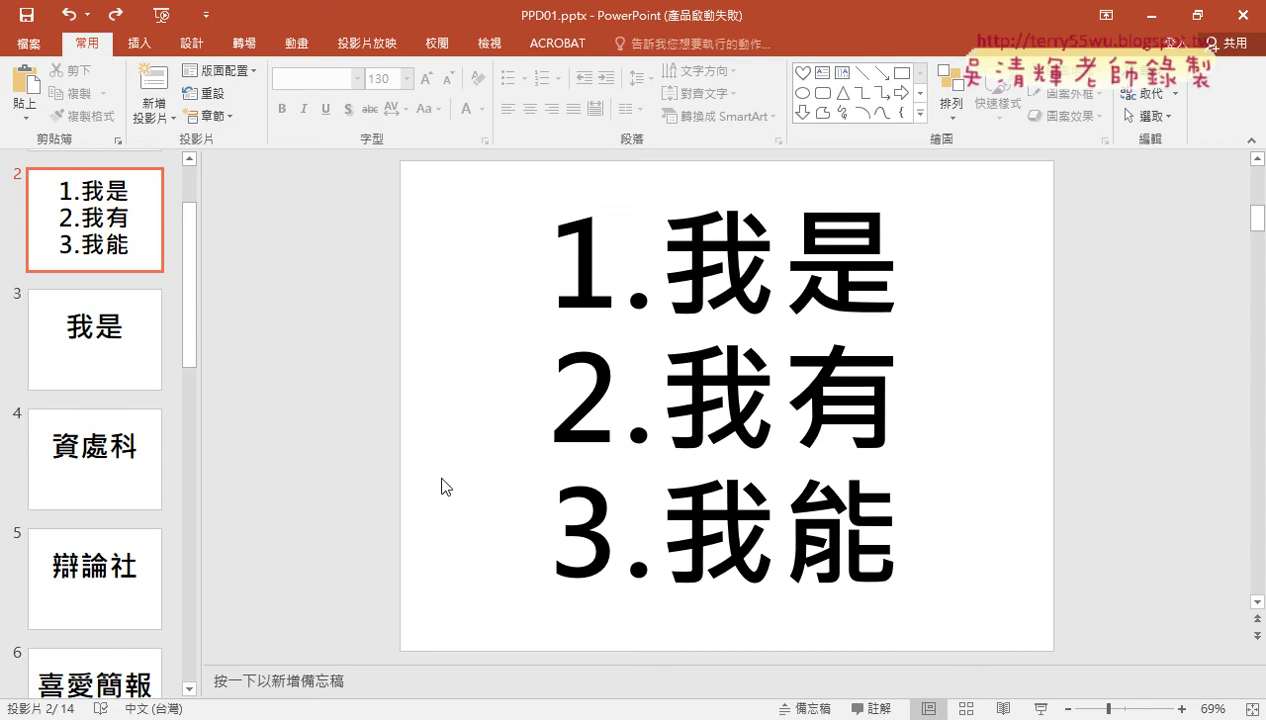
pyautogui.click(966, 709)
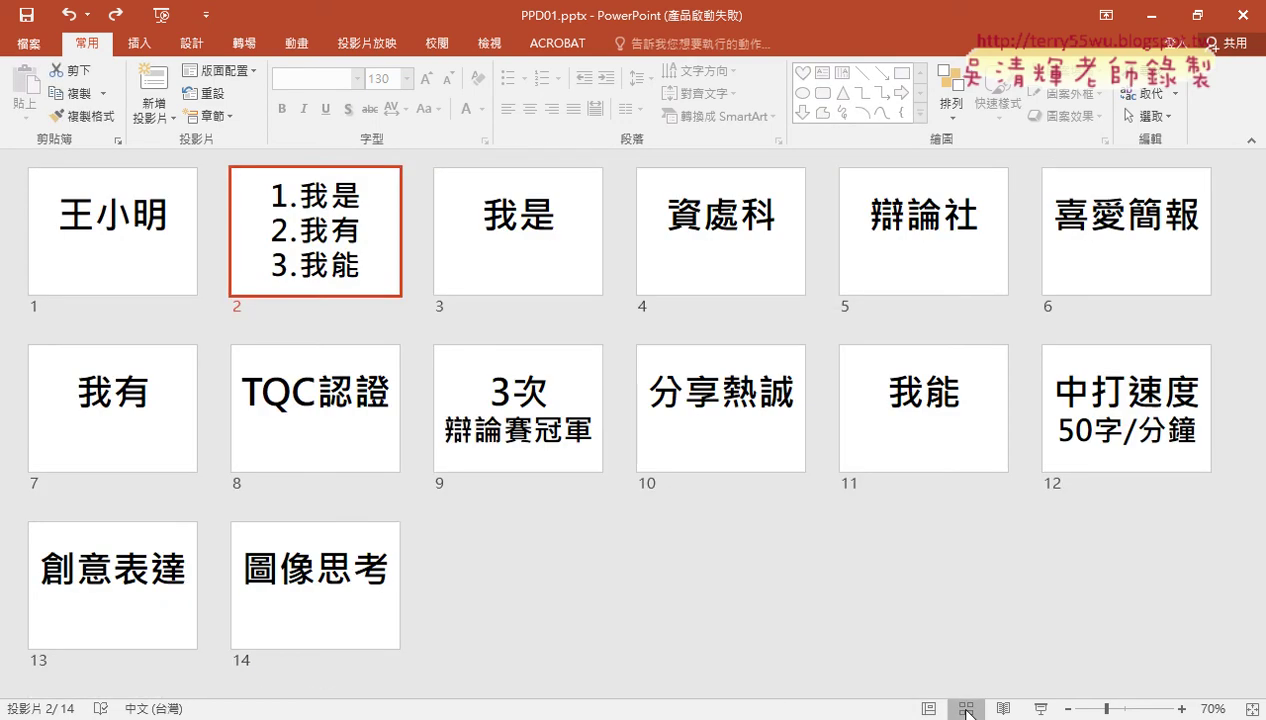
pyautogui.click(742, 596)
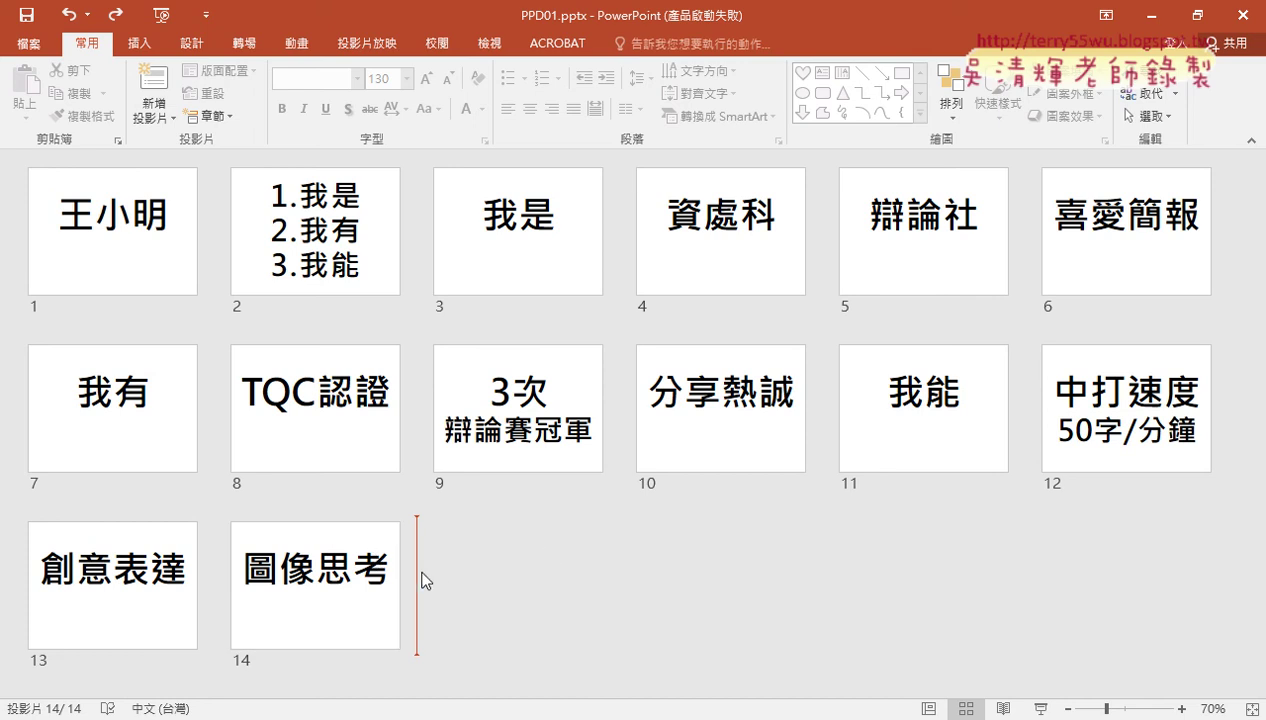
pyautogui.hotkey('ctrl', 'a')
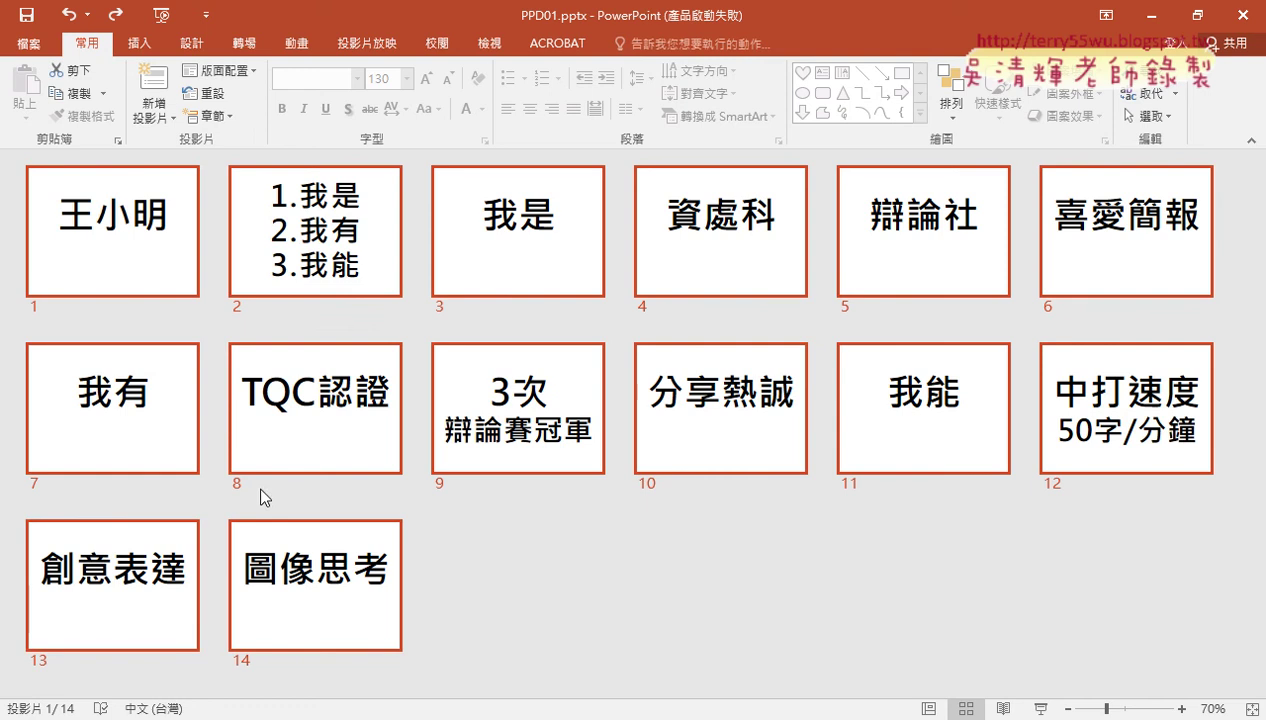
# Step: Select all 14 slides in the slide sorter
pyautogui.click(1145, 116)
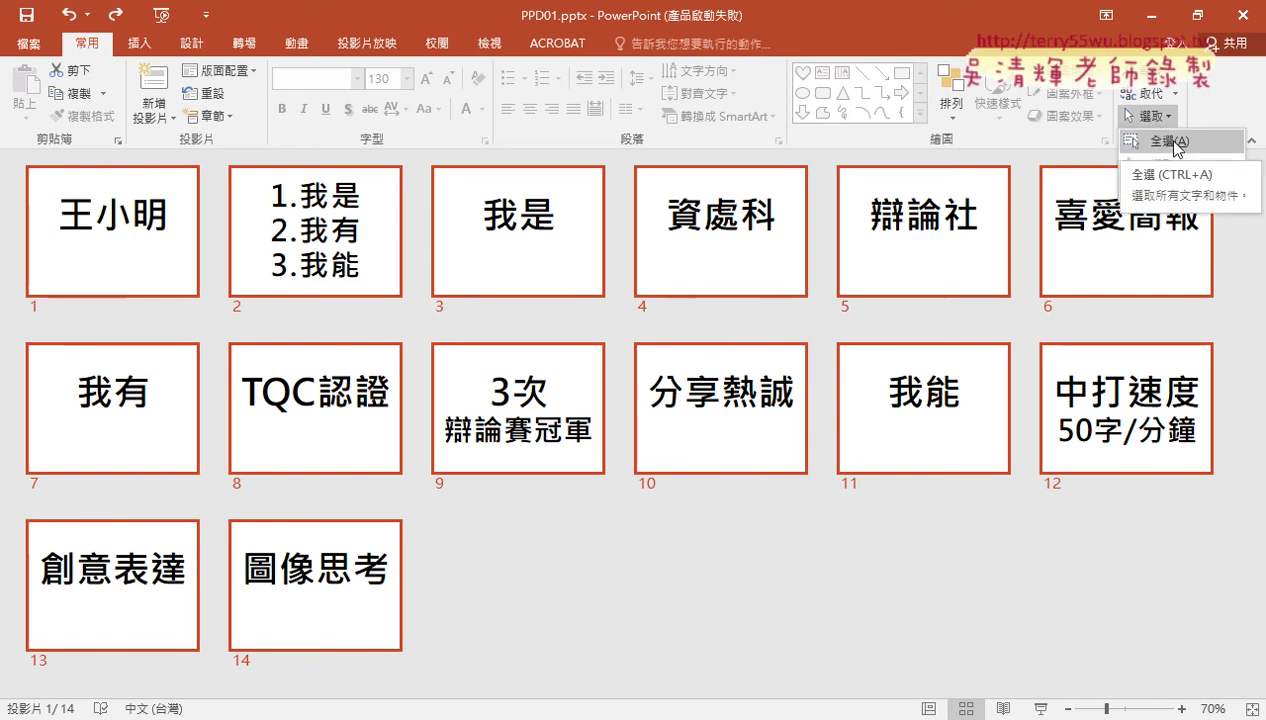
pyautogui.click(1172, 143)
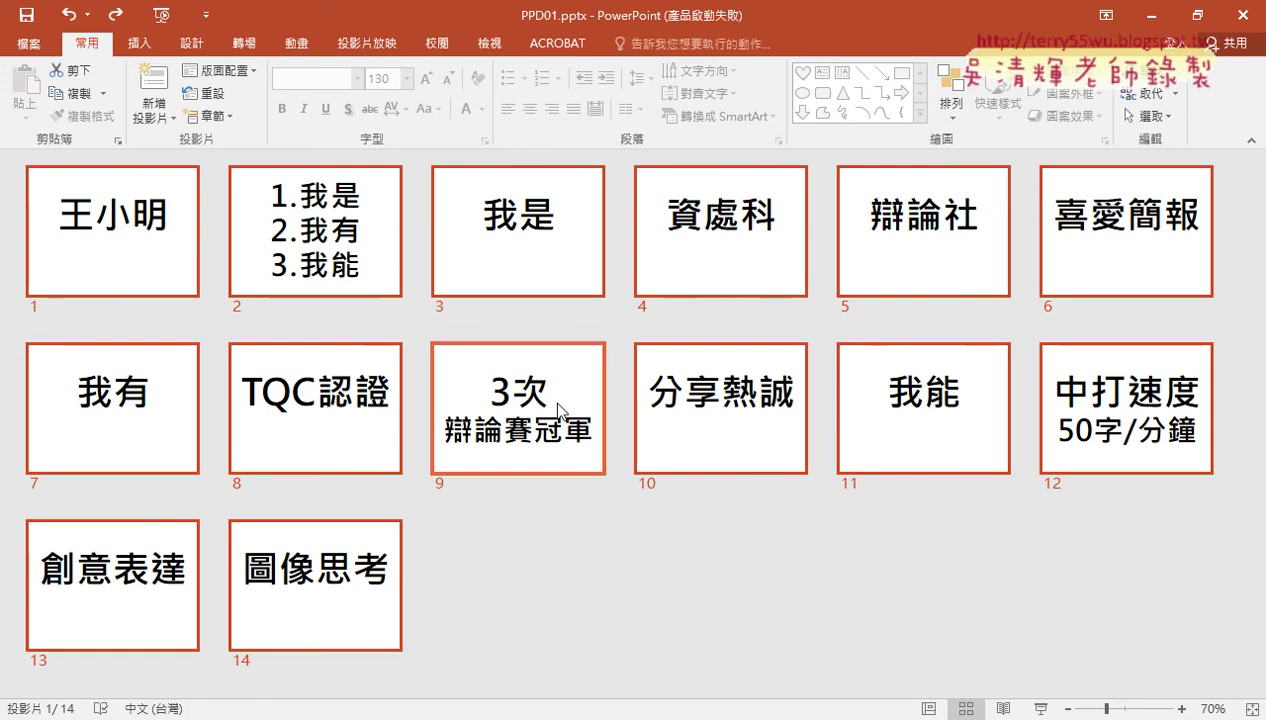
pyautogui.click(560, 410)
pyautogui.click(1145, 116)
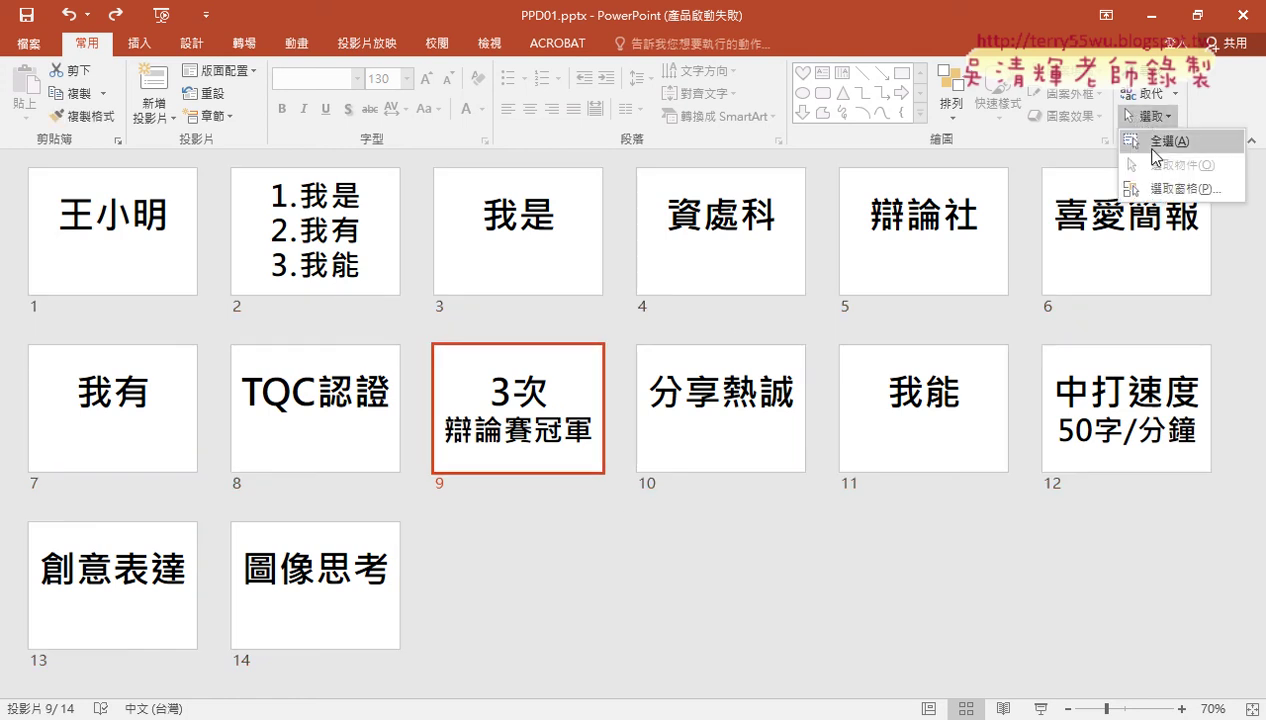
pyautogui.click(1154, 156)
pyautogui.click(595, 535)
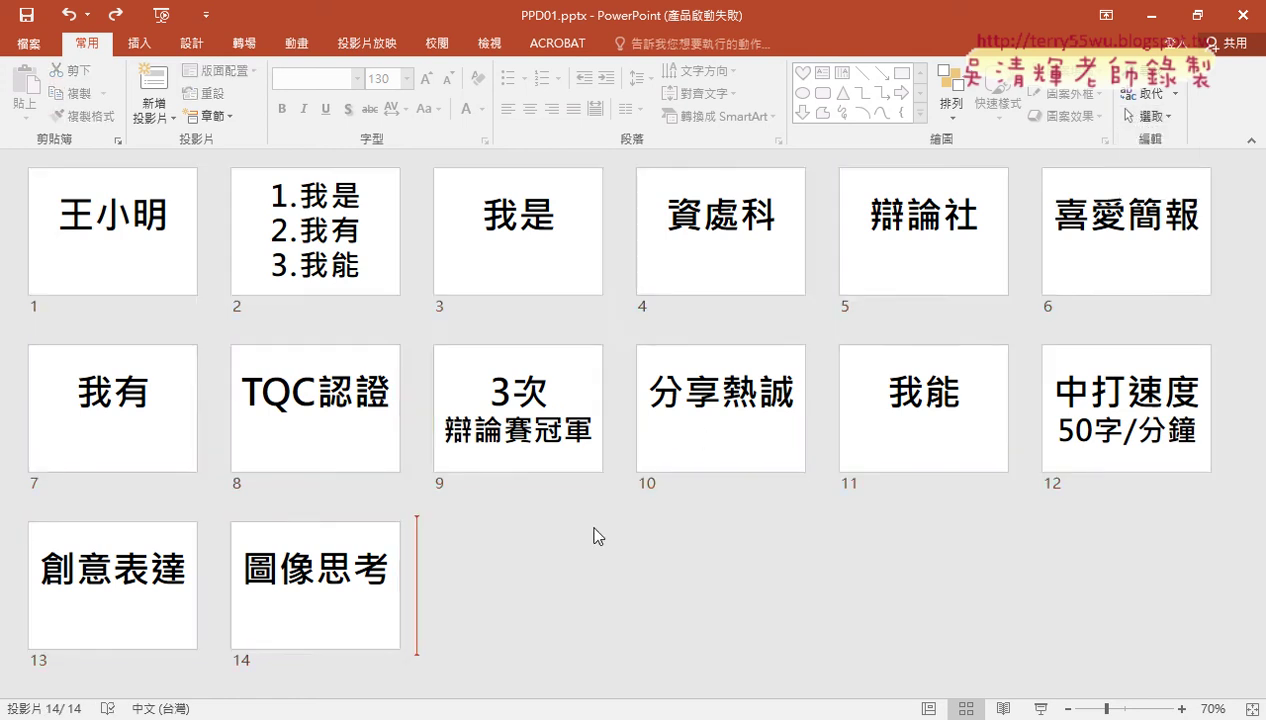
pyautogui.hotkey('ctrl', 'a')
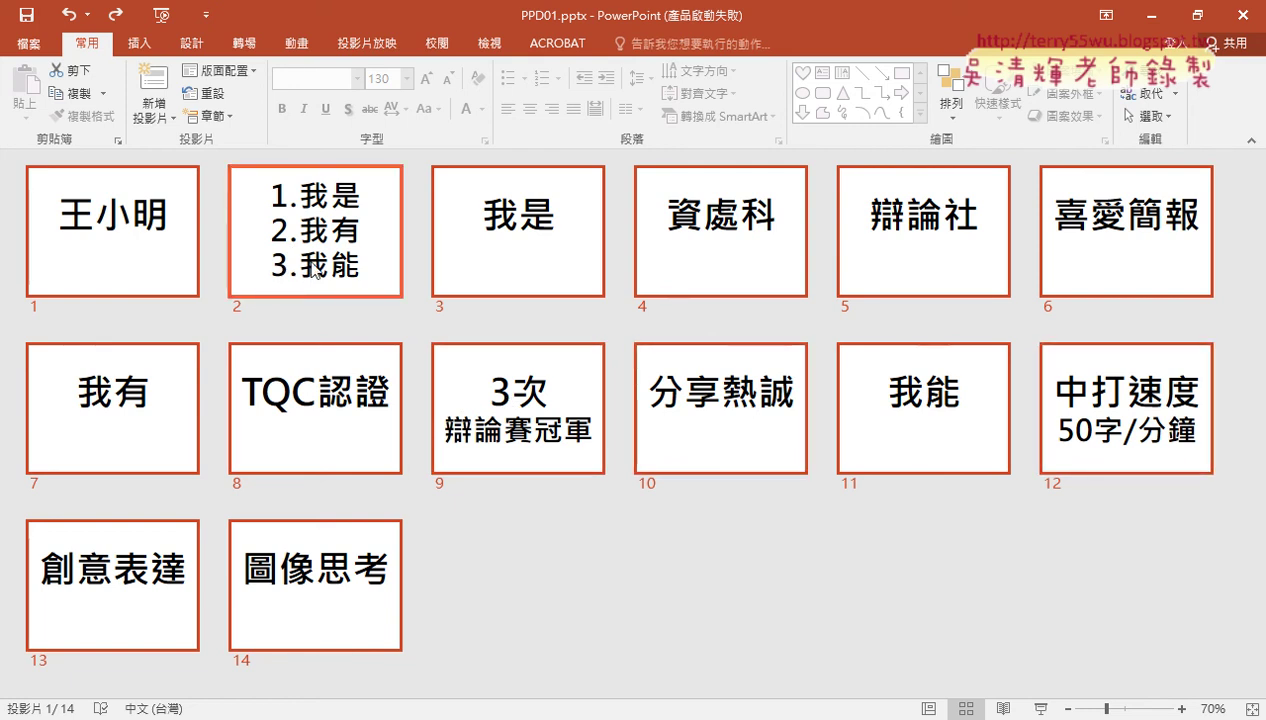
# Step: Deselect slides 2, 9, 10 and 12, apply the Title Only layout, and return to the PDF
pyautogui.keyDown('ctrl'); pyautogui.click(314, 270); pyautogui.keyUp('ctrl')
pyautogui.keyDown('ctrl'); pyautogui.click(522, 420); pyautogui.keyUp('ctrl')
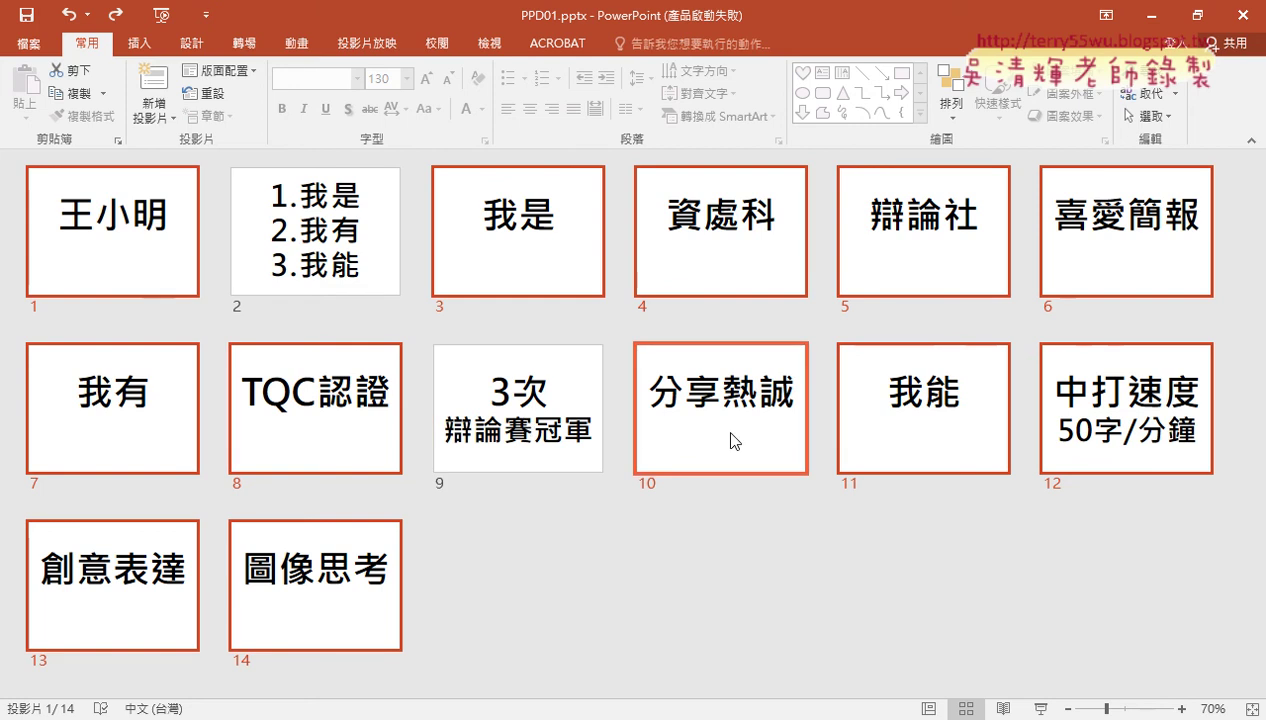
pyautogui.keyDown('ctrl'); pyautogui.click(735, 441); pyautogui.keyUp('ctrl')
pyautogui.keyDown('ctrl'); pyautogui.click(1126, 420); pyautogui.keyUp('ctrl')
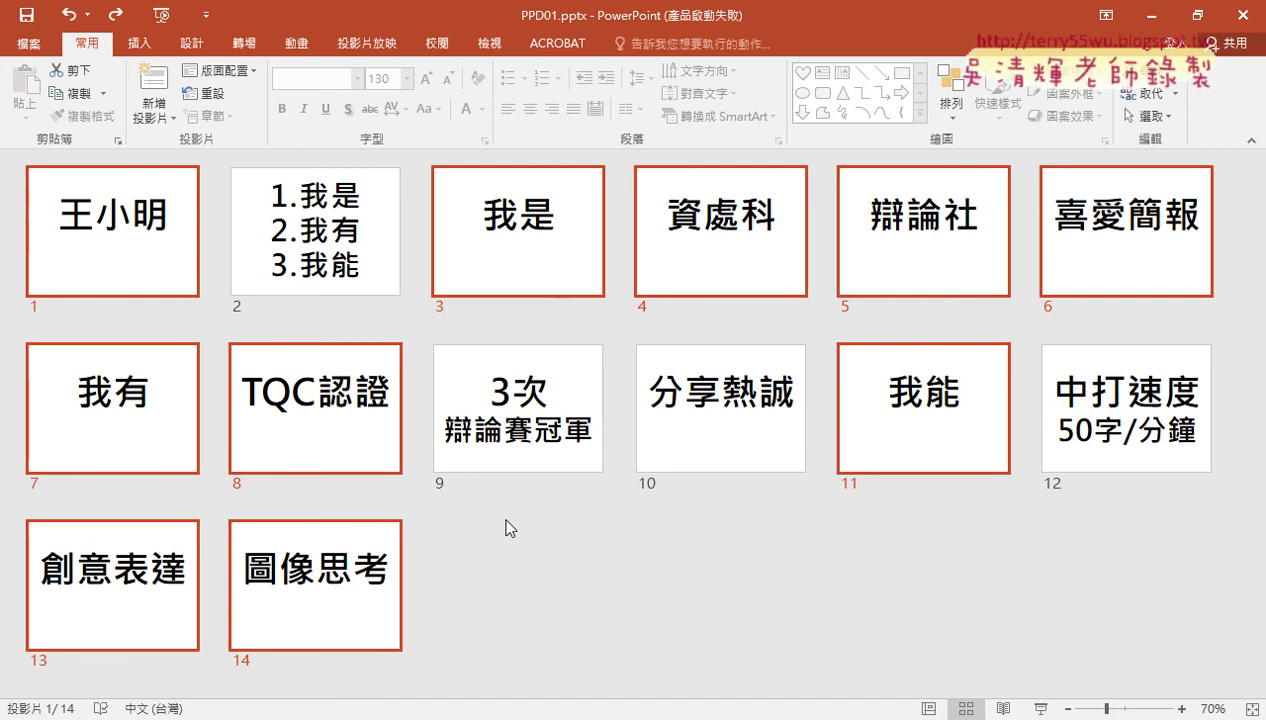
pyautogui.click(243, 71)
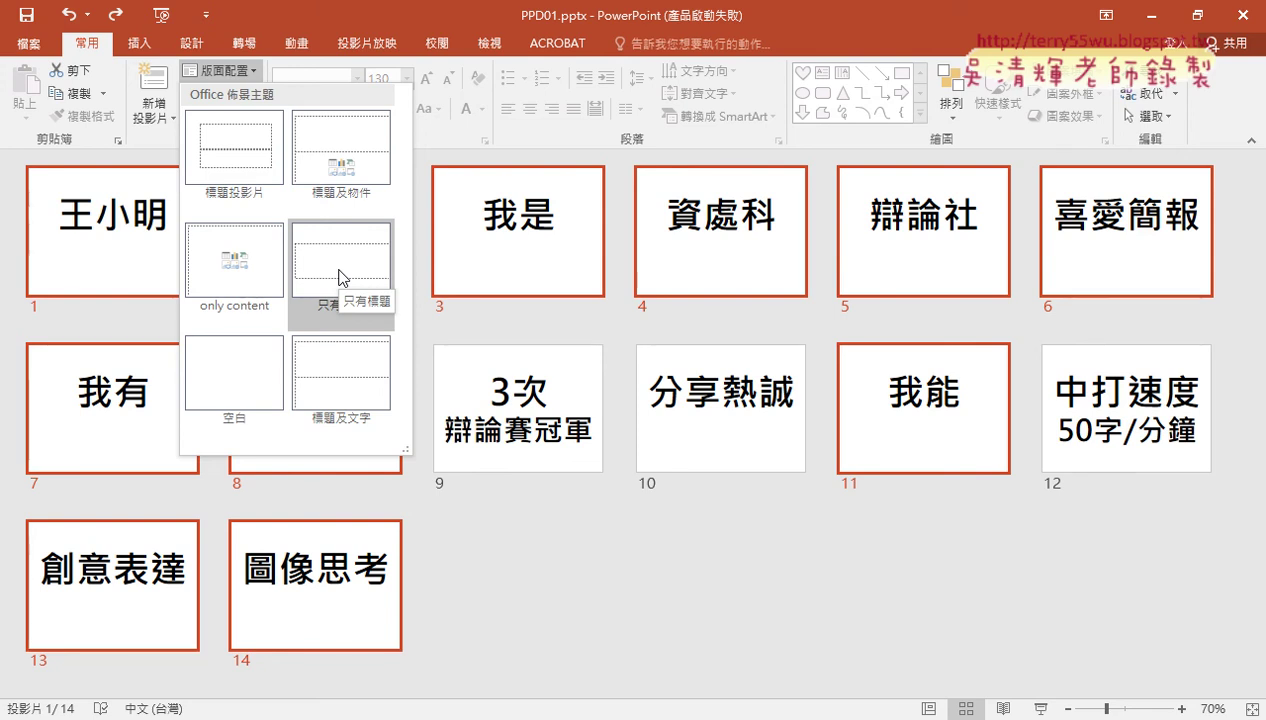
pyautogui.click(339, 277)
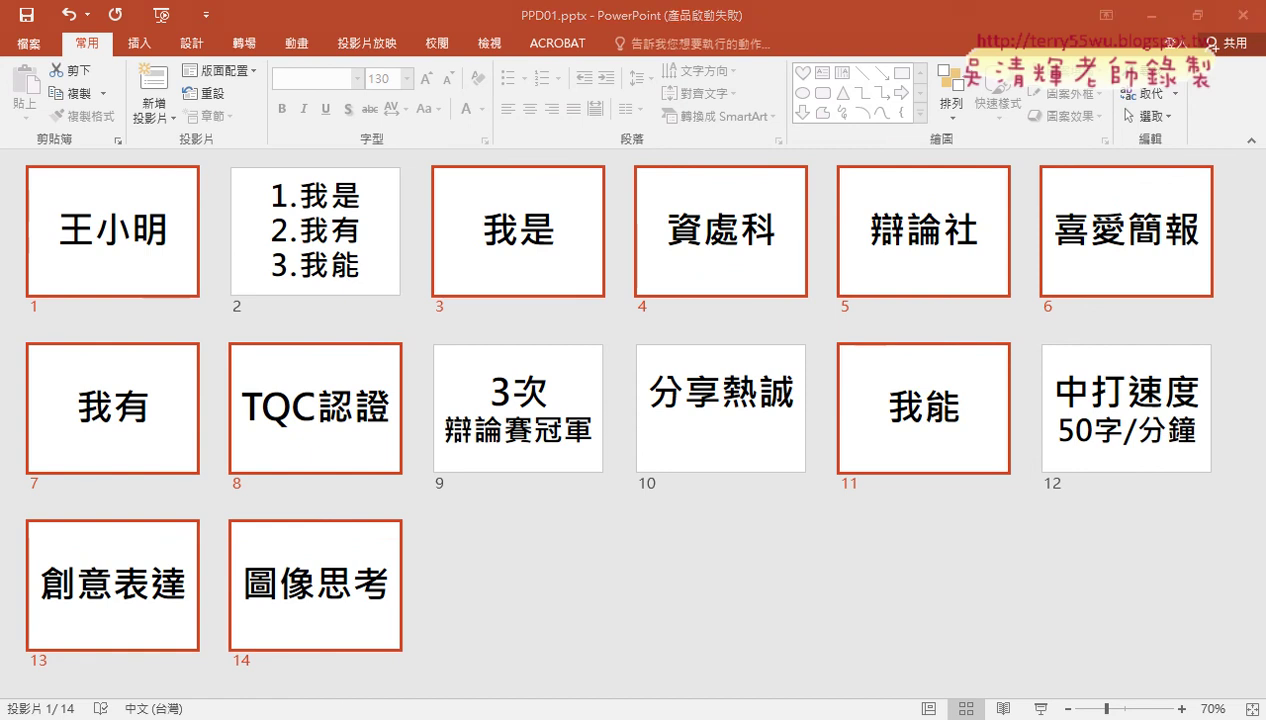
pyautogui.hotkey('alt', 'Tab')
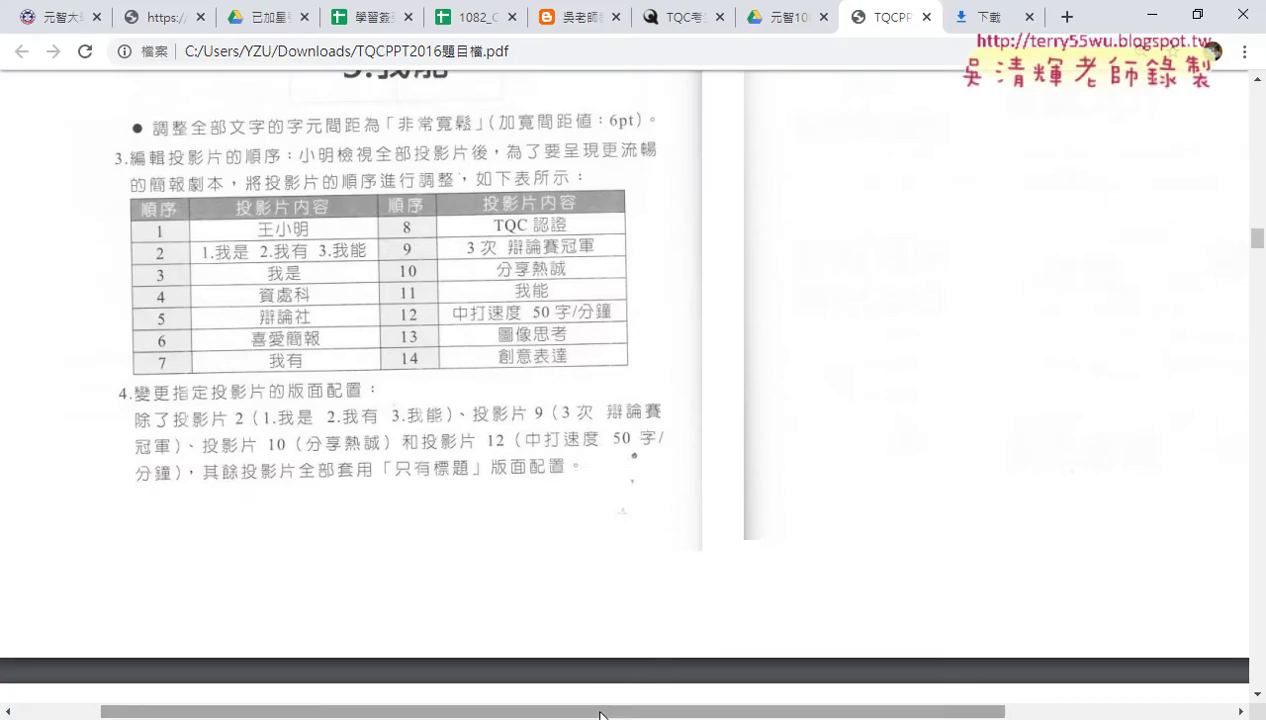
# Step: Scroll the exam PDF to questions 5–8, then minimize it to return to PowerPoint
pyautogui.moveTo(598, 711); pyautogui.dragTo(826, 565)
pyautogui.scroll(5, 826, 565)
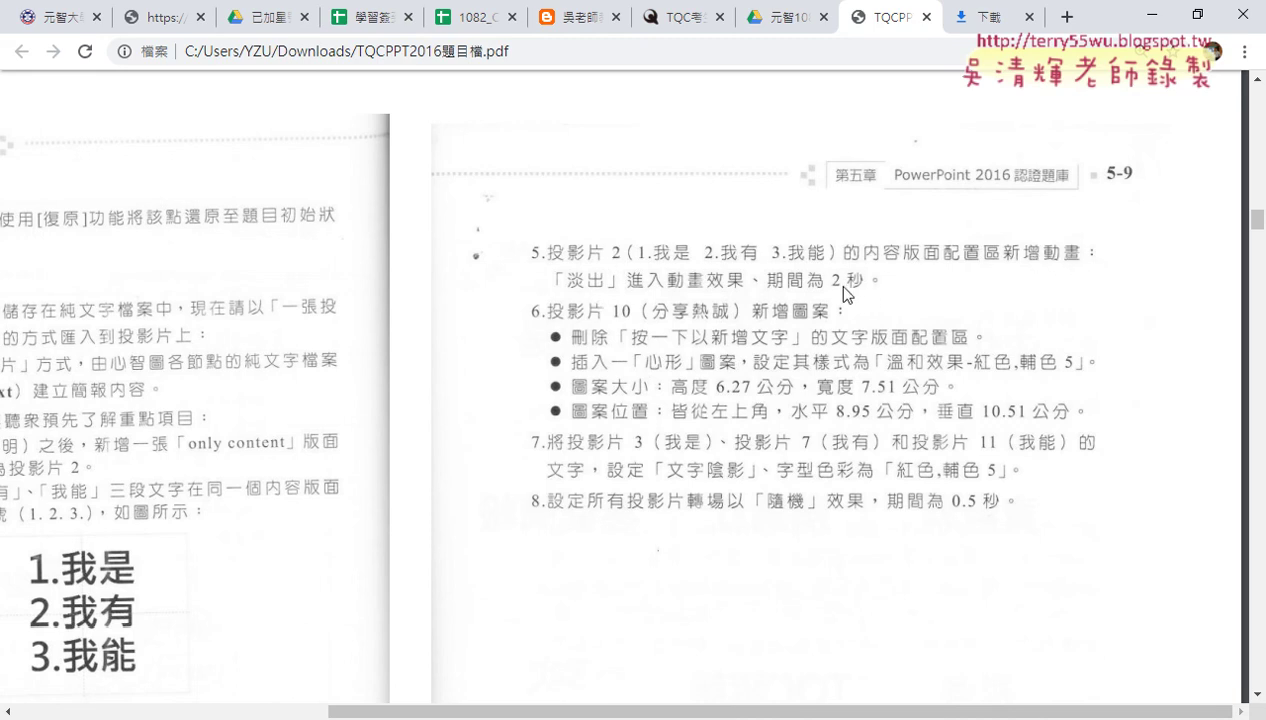
pyautogui.click(1152, 14)
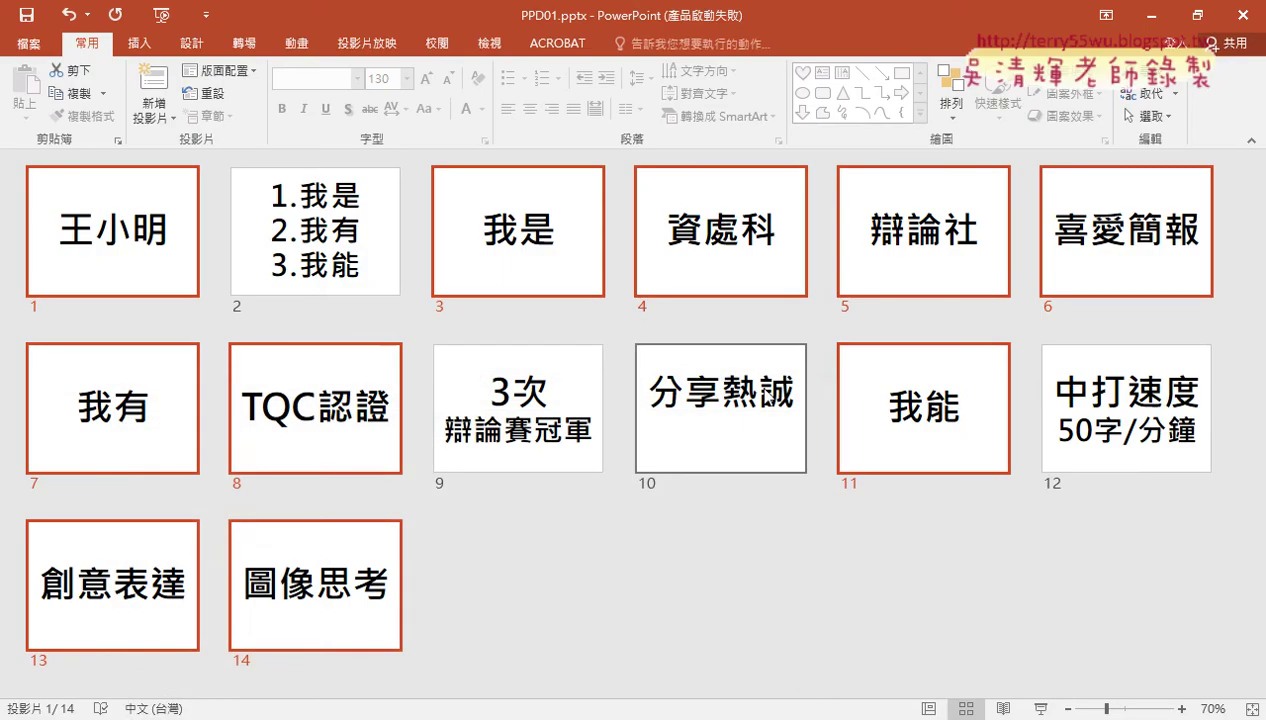
# Step: Open slide 2 from the slide sorter for editing
pyautogui.click(629, 597)
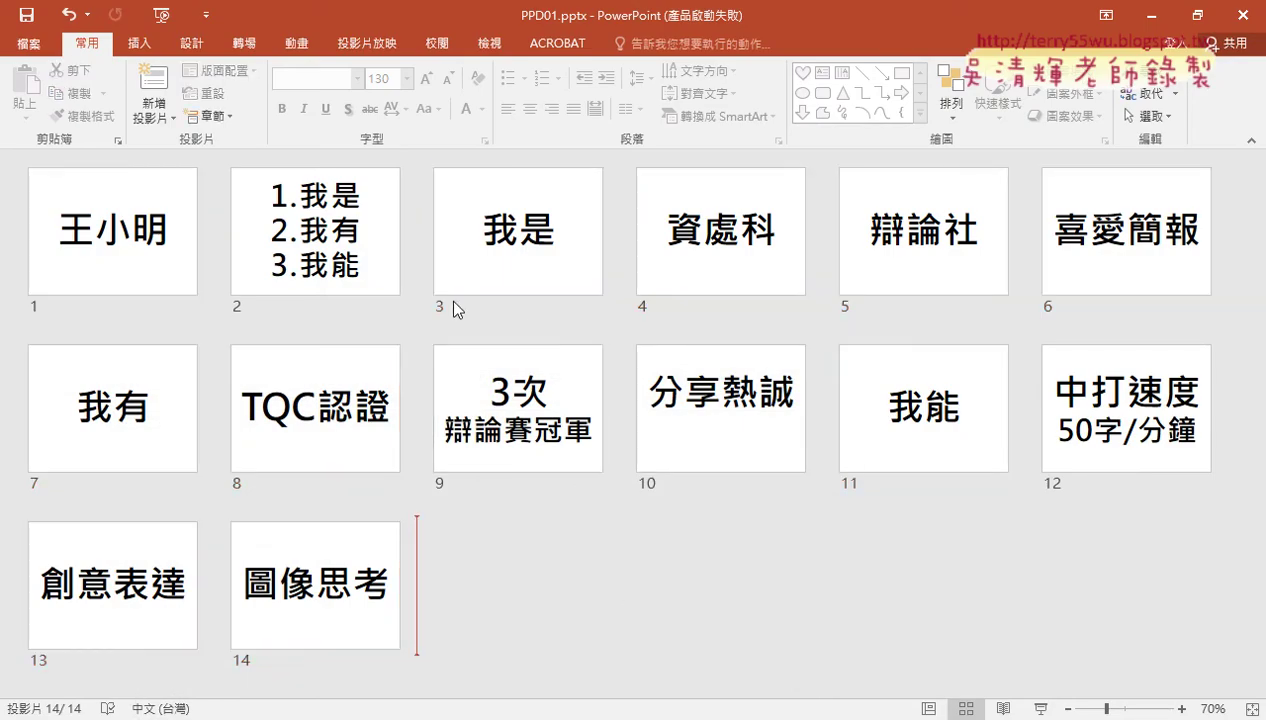
pyautogui.click(280, 250)
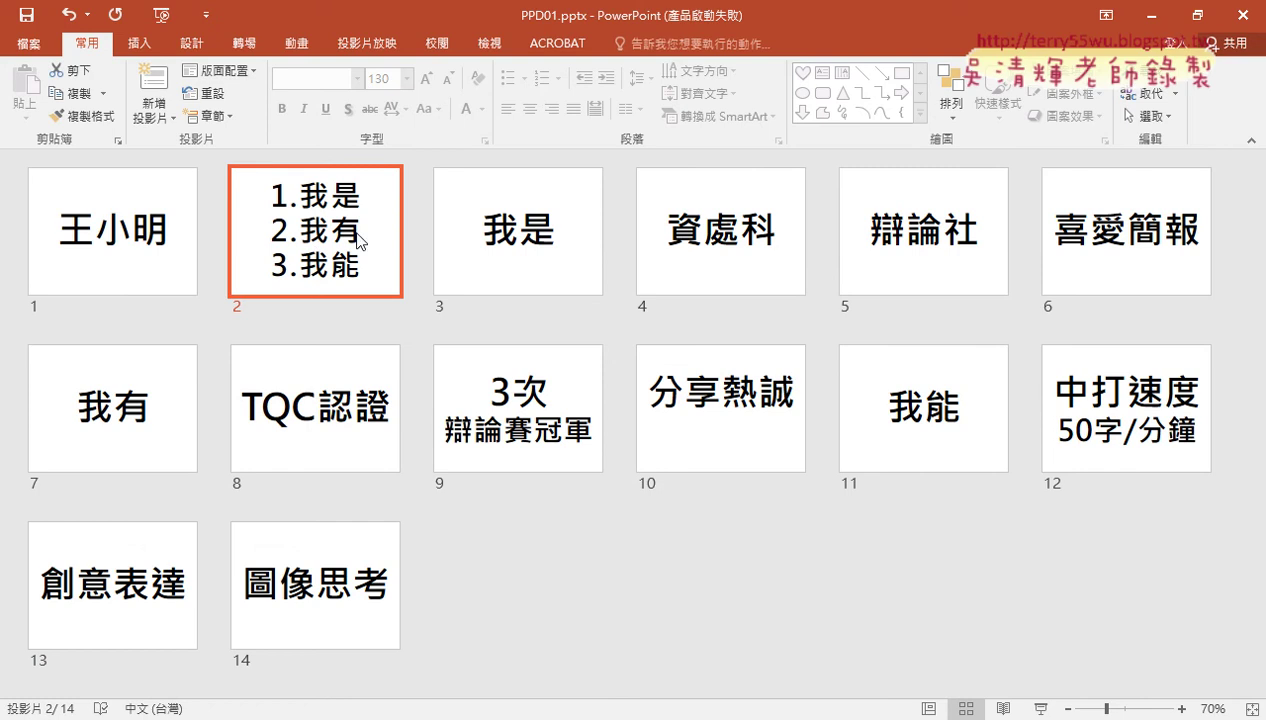
pyautogui.click(928, 710)
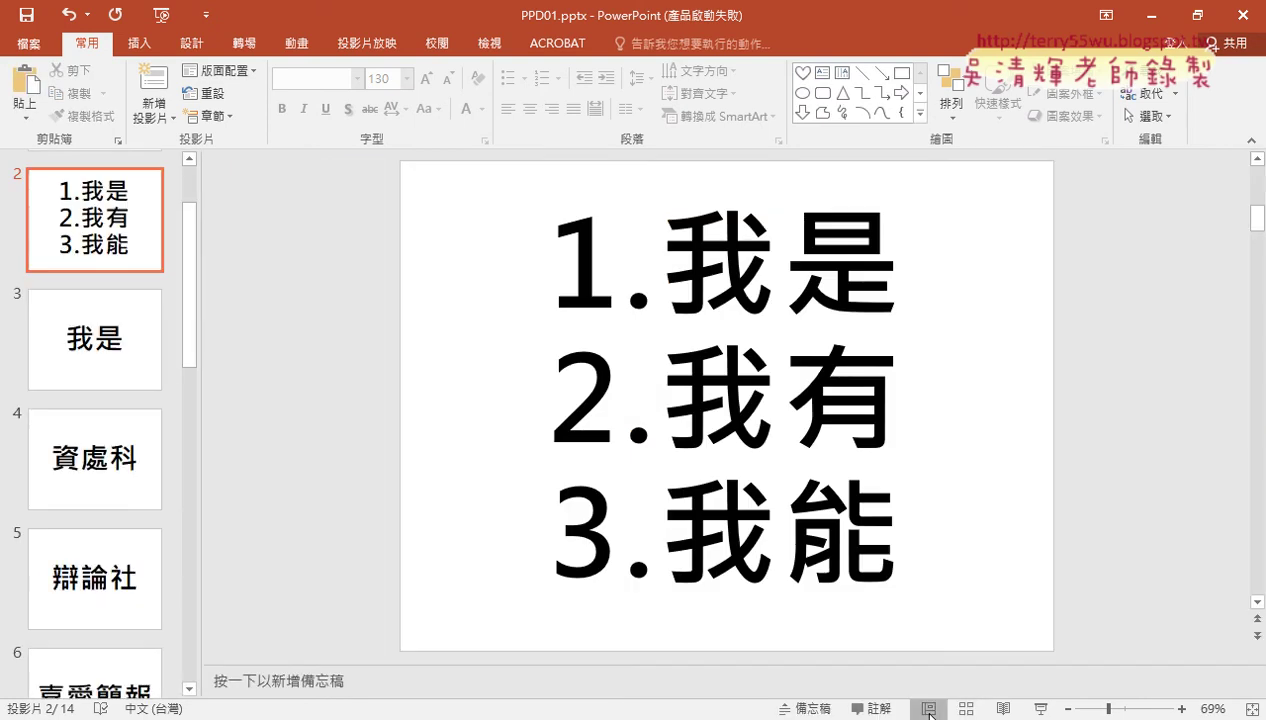
# Step: Select slide 2's numbered list text box and show the Animations effects
pyautogui.click(736, 220)
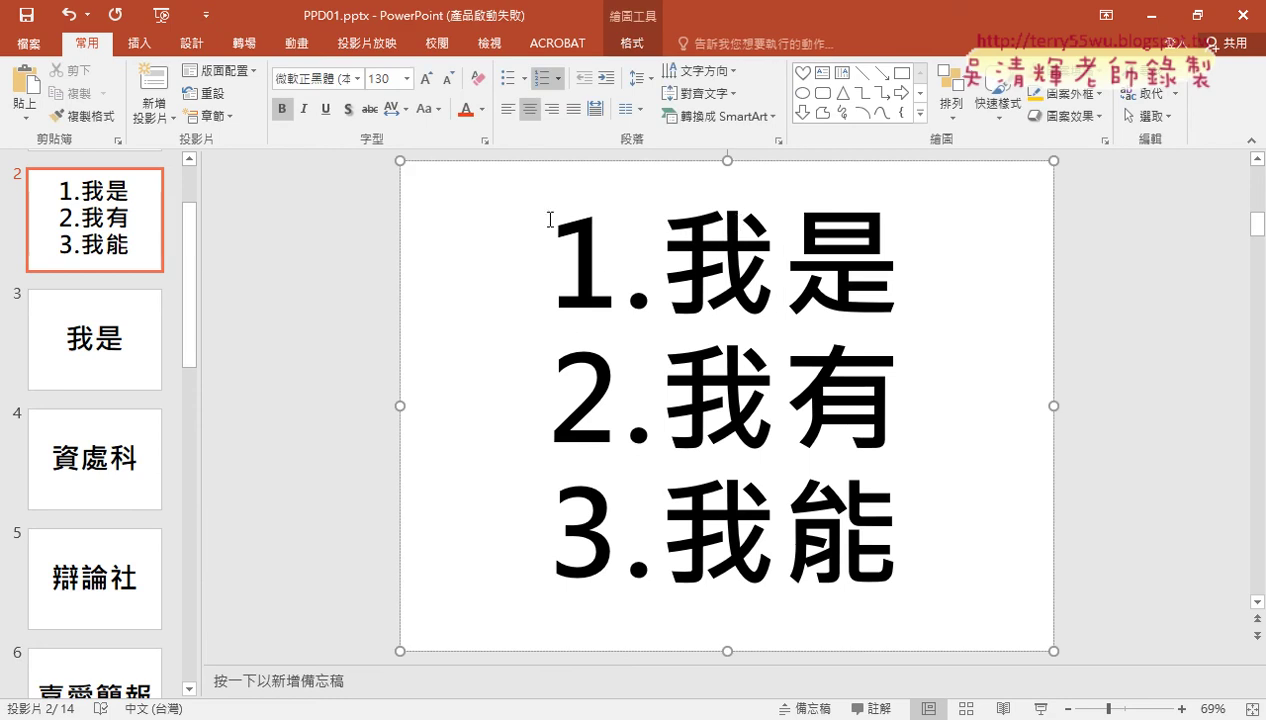
pyautogui.click(280, 270)
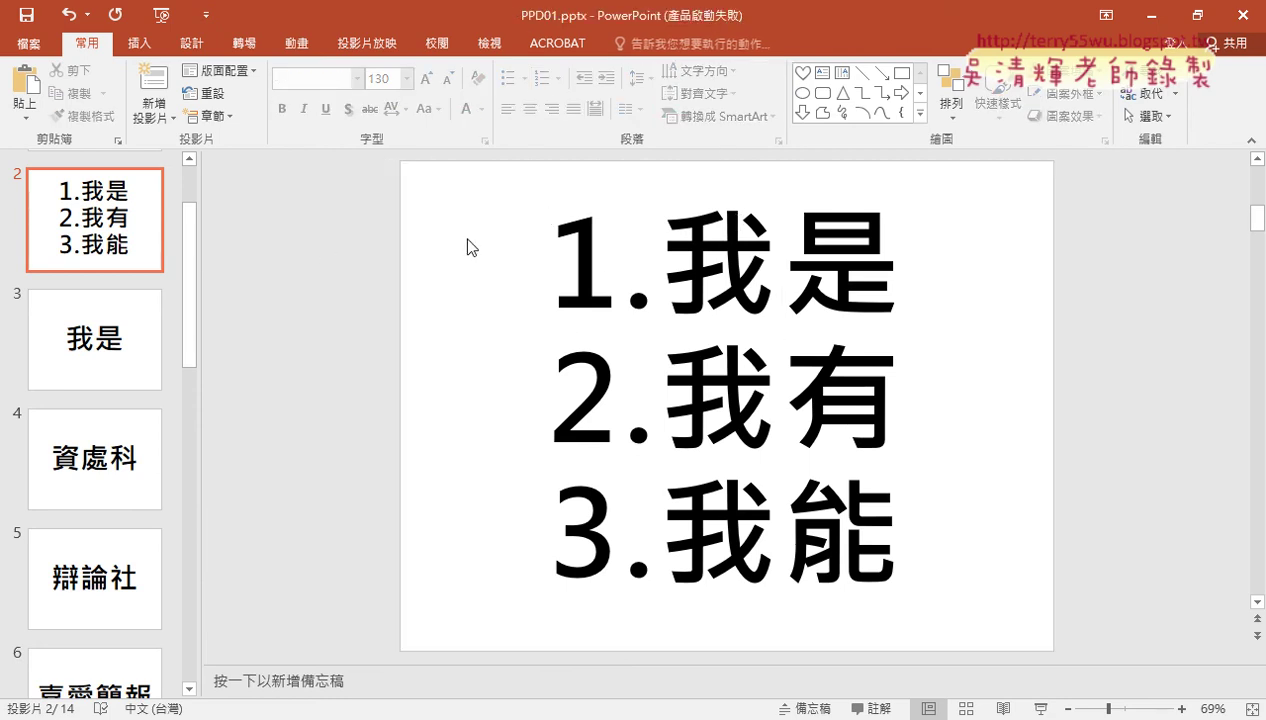
pyautogui.doubleClick(590, 245)
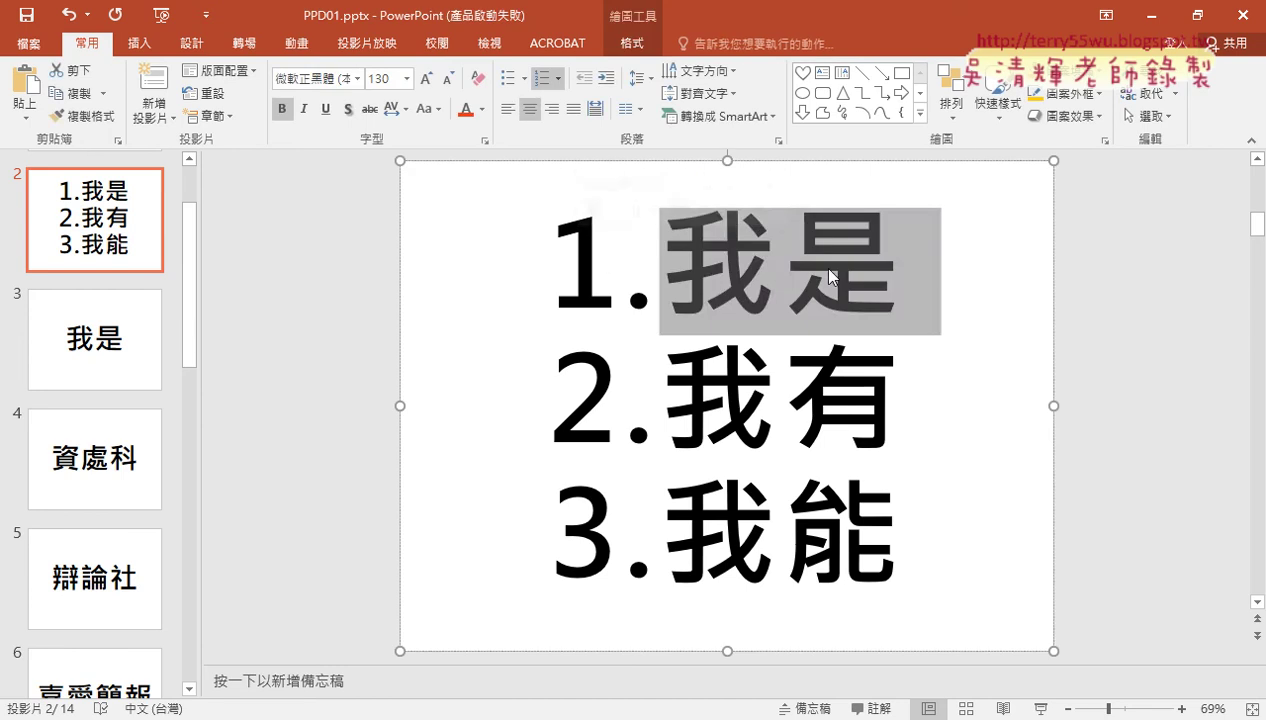
pyautogui.click(1053, 300)
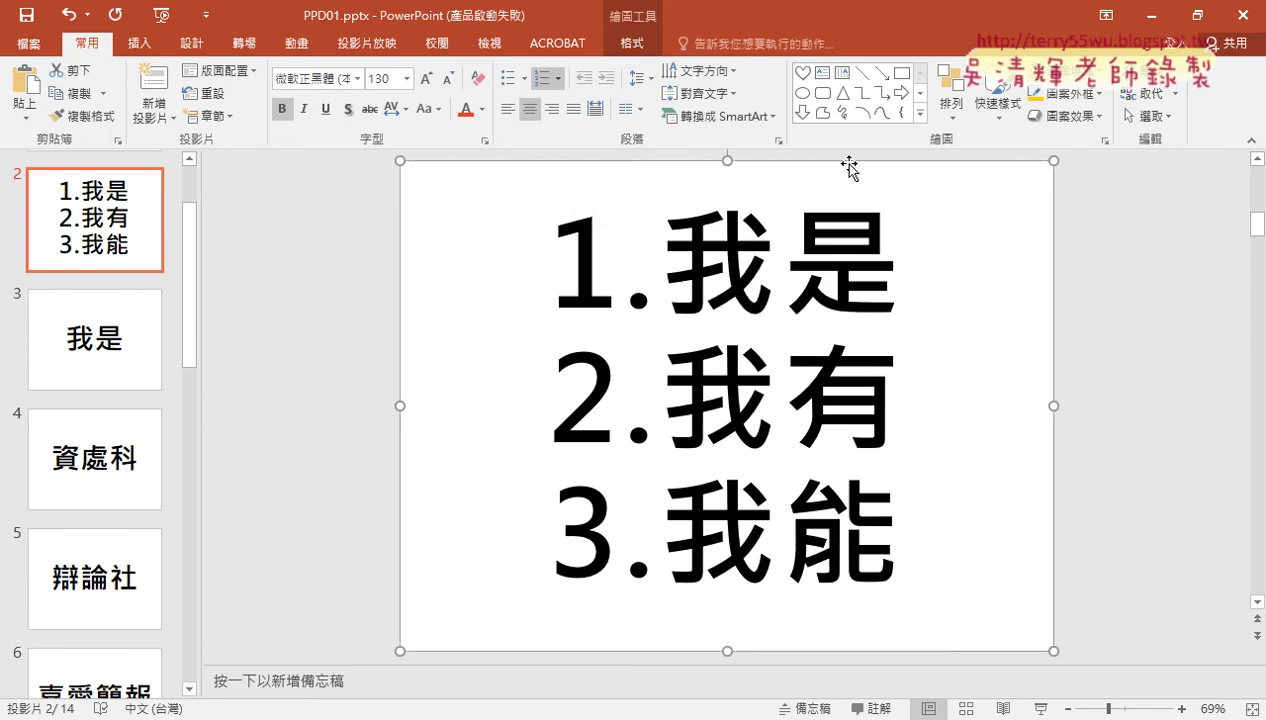
pyautogui.click(831, 237)
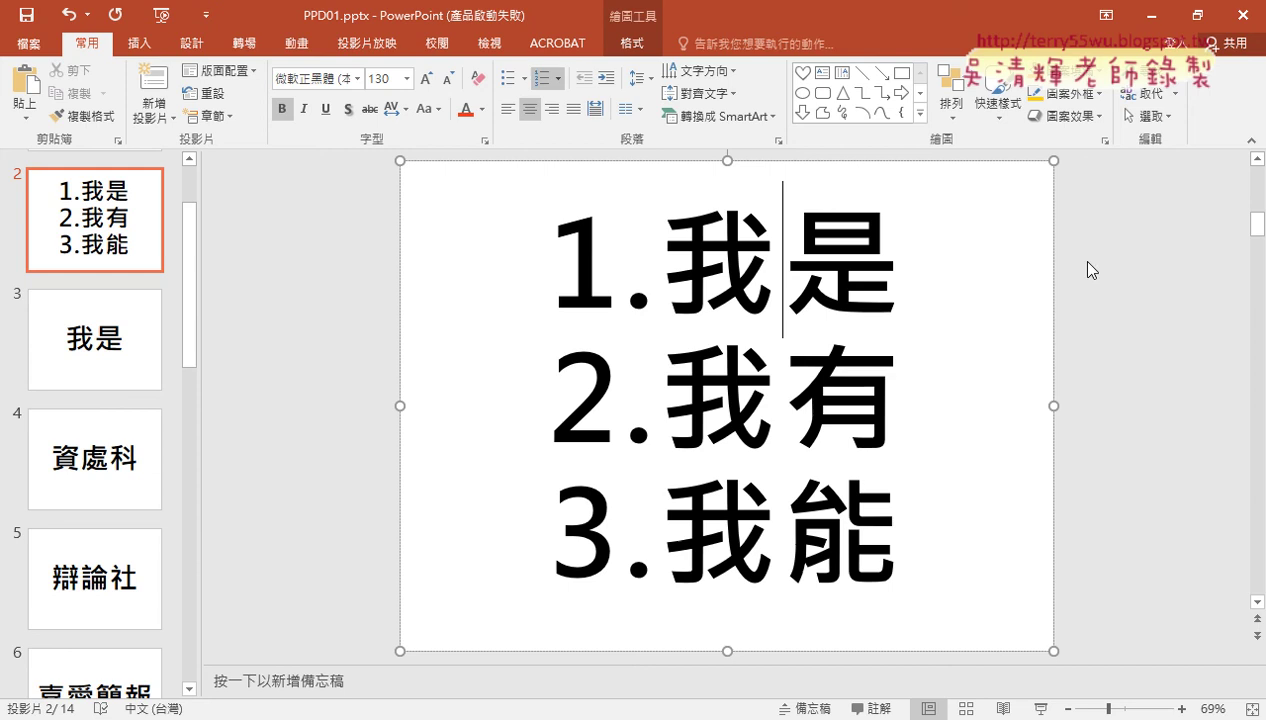
pyautogui.click(874, 162)
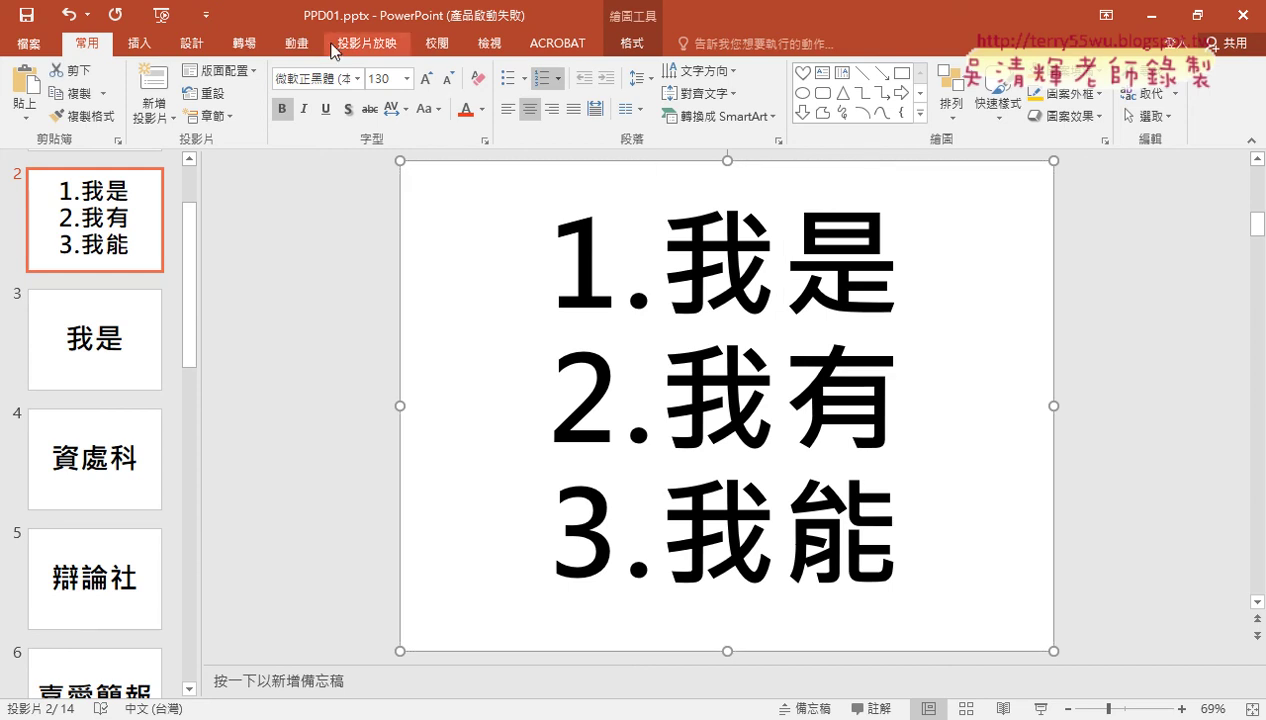
pyautogui.click(294, 46)
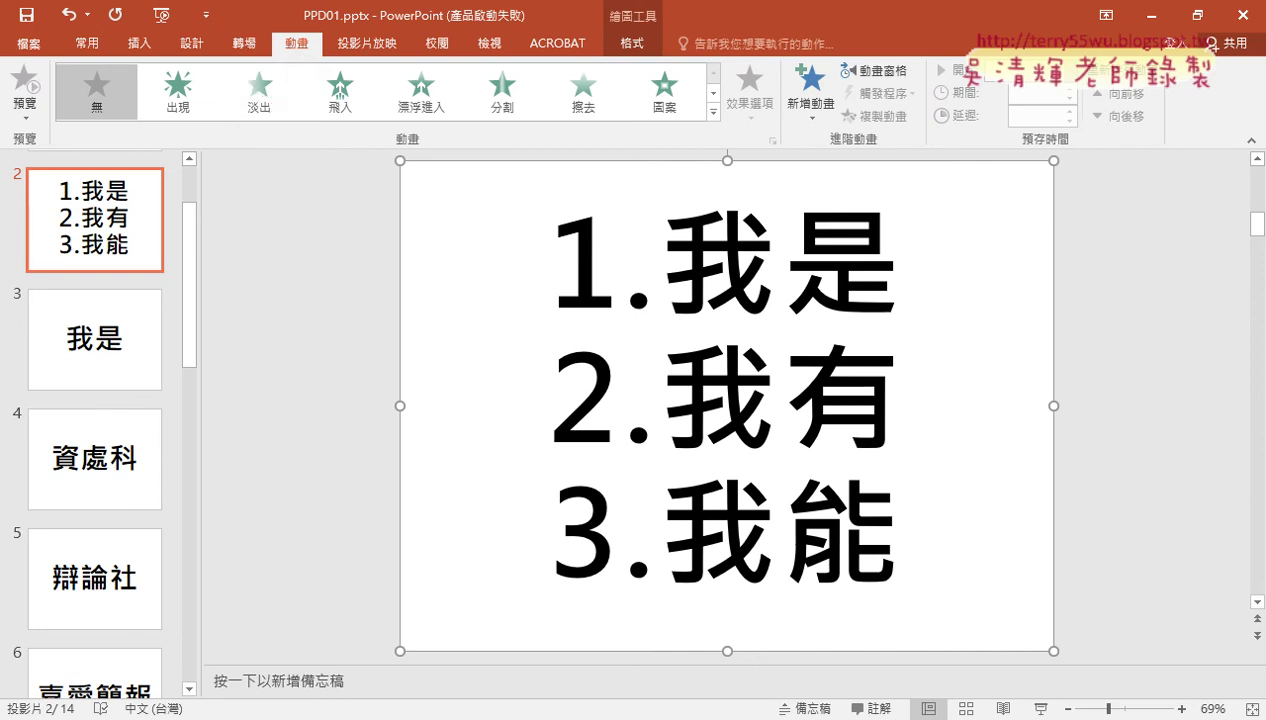
# Step: Apply the 淡出 (Fade) entrance to slide 2's list with a 2-second duration
pyautogui.hotkey('alt', 'Tab')
pyautogui.hotkey('alt', 'Tab')
pyautogui.click(264, 94)
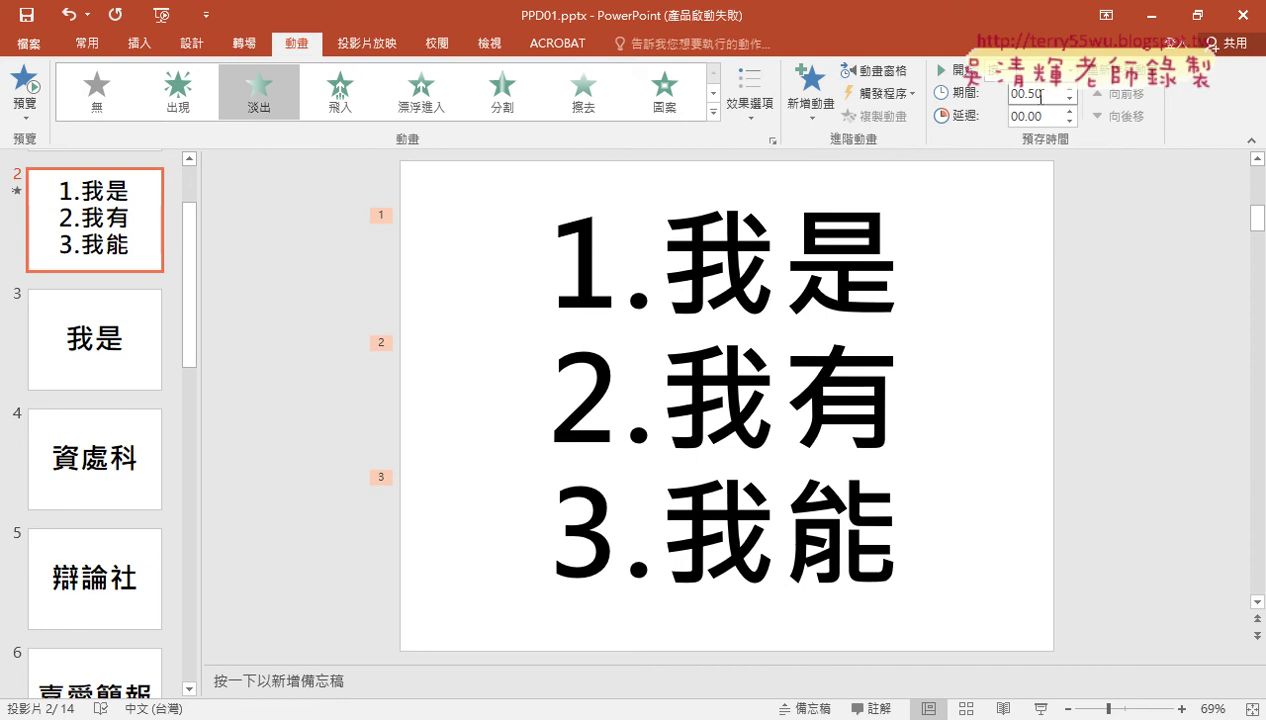
pyautogui.moveTo(1044, 93); pyautogui.dragTo(980, 95)
pyautogui.write('2')
pyautogui.press('Tab')
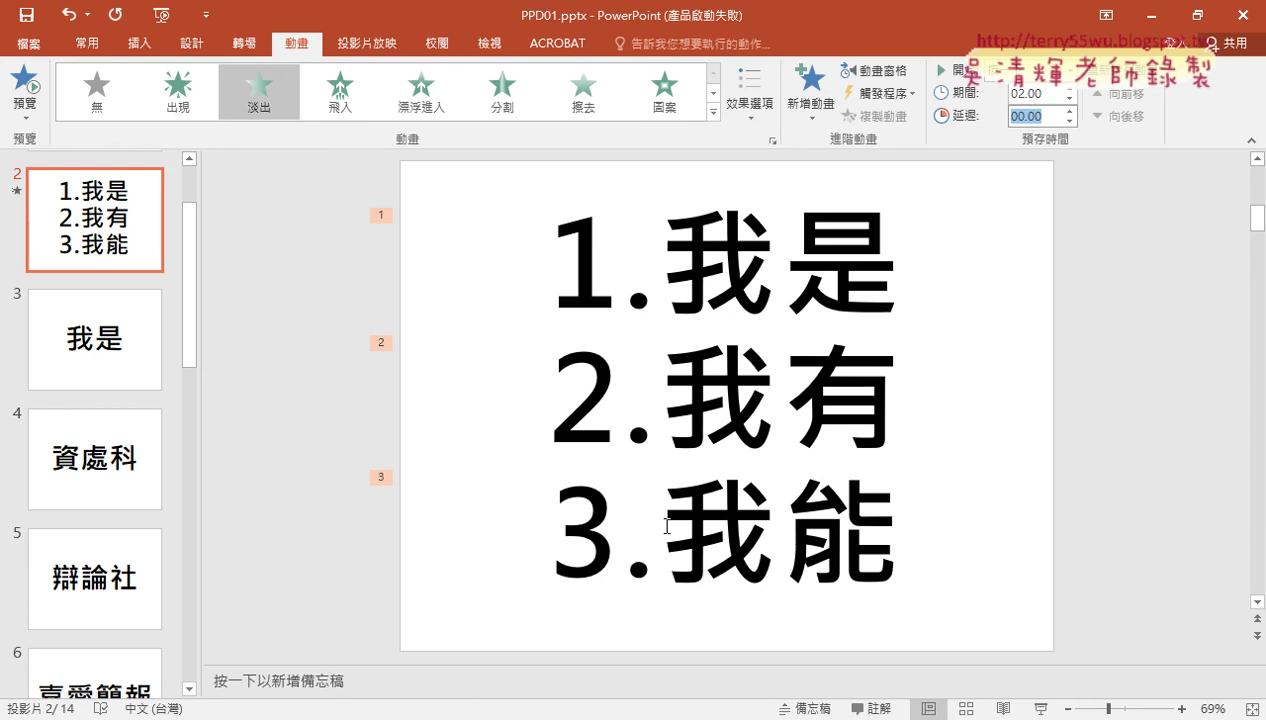
pyautogui.click(1041, 708)
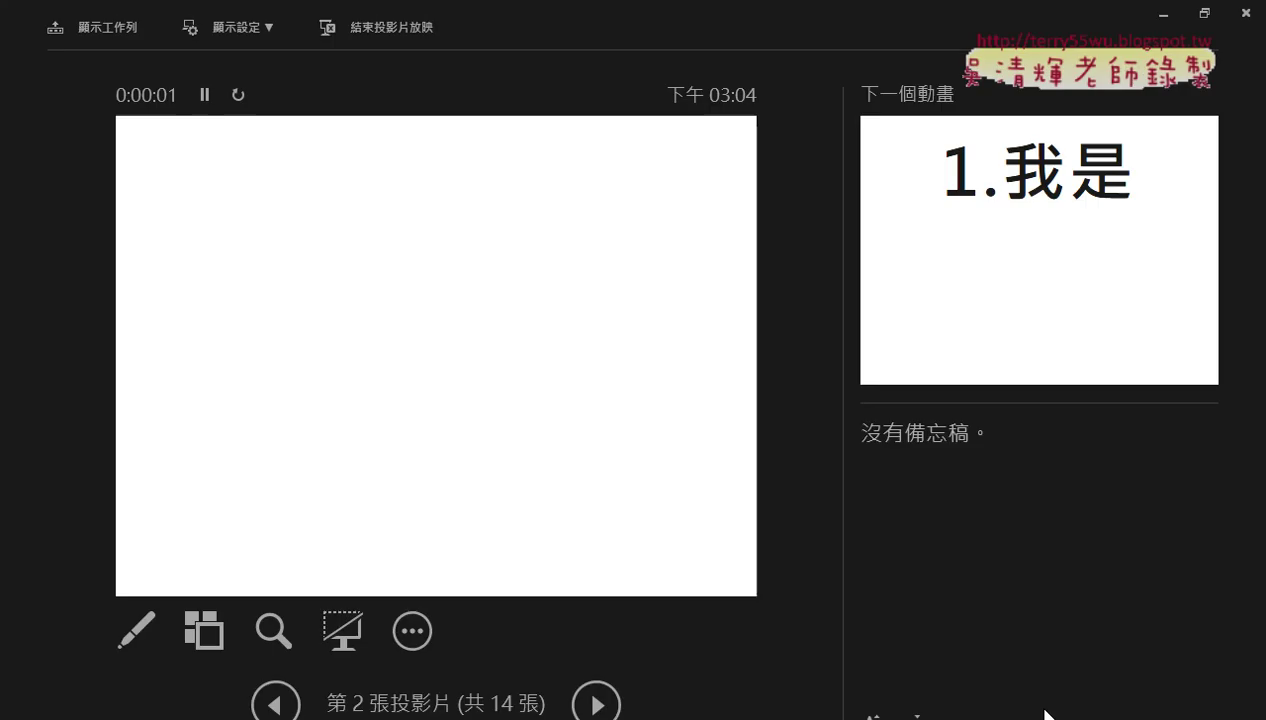
pyautogui.click(562, 436)
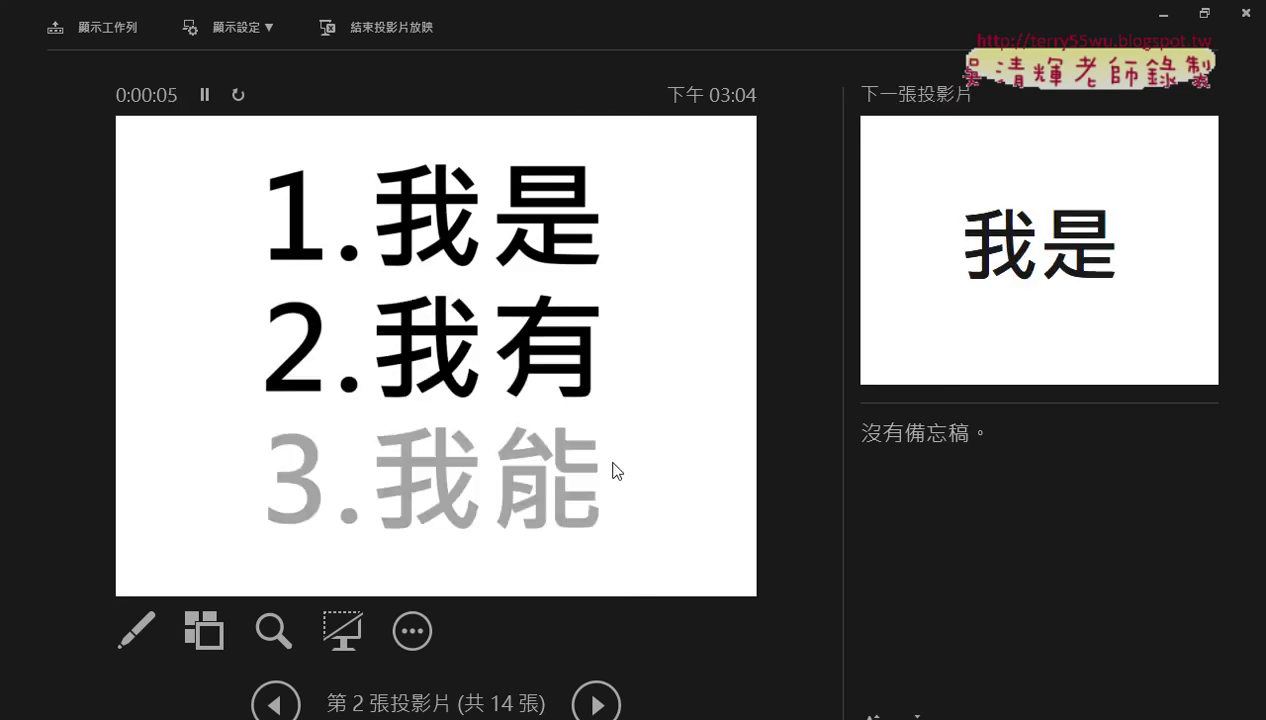
pyautogui.press('Escape')
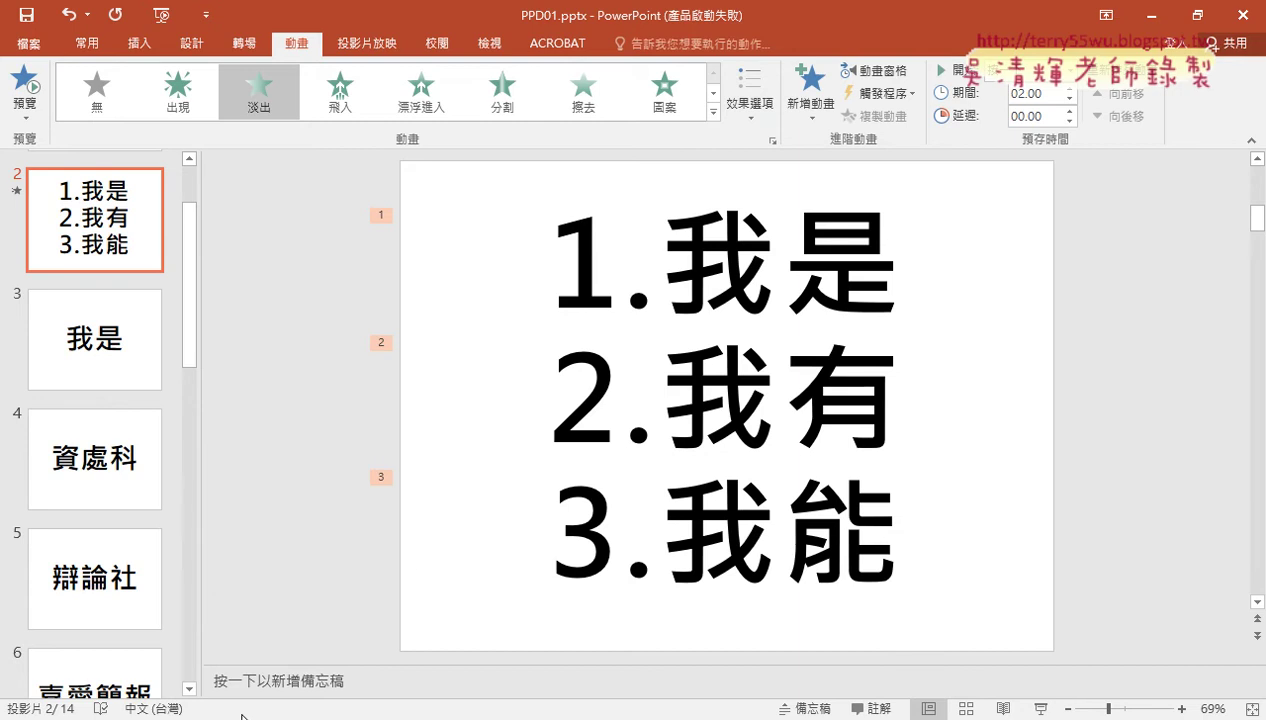
pyautogui.click(243, 716)
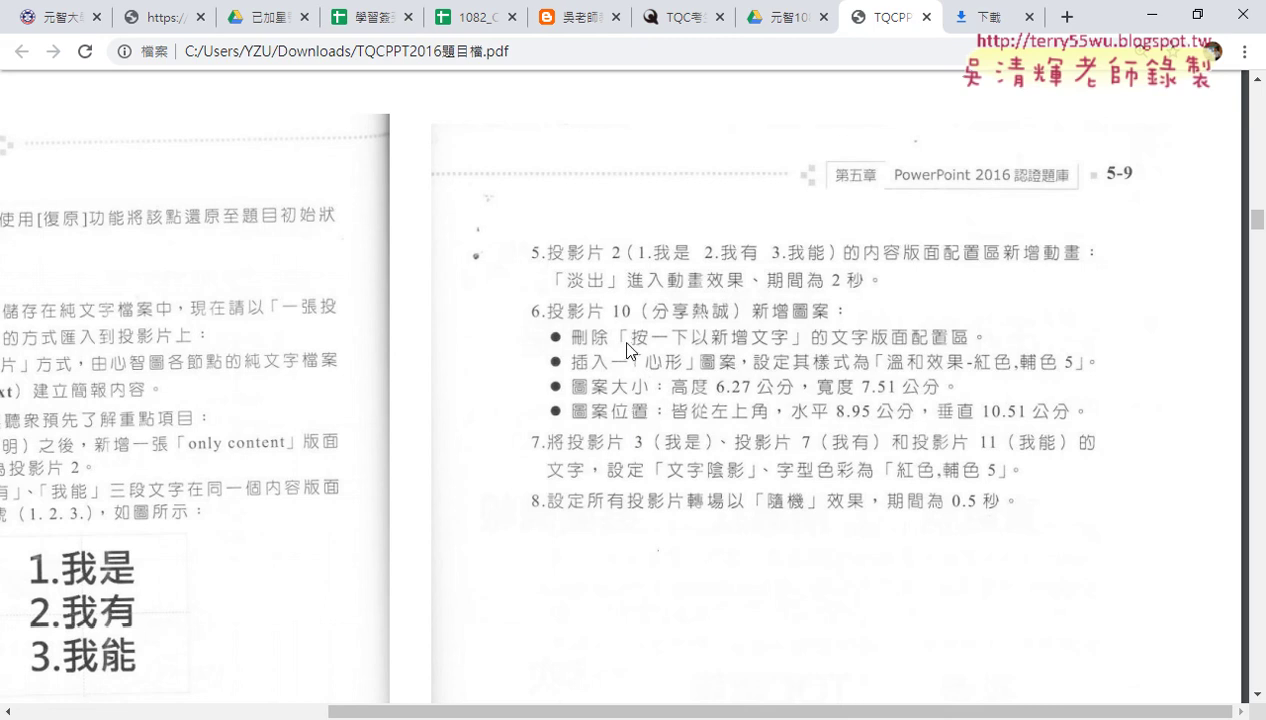
pyautogui.click(1158, 16)
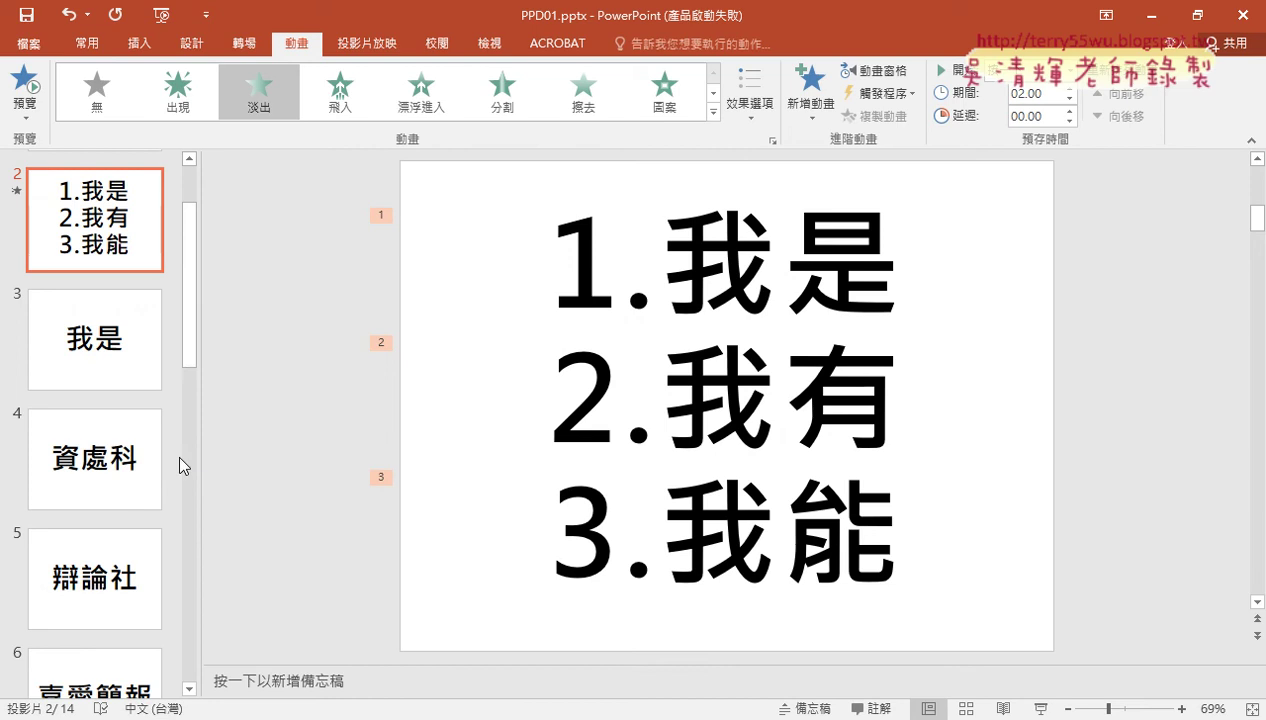
pyautogui.moveTo(188, 331); pyautogui.dragTo(197, 547)
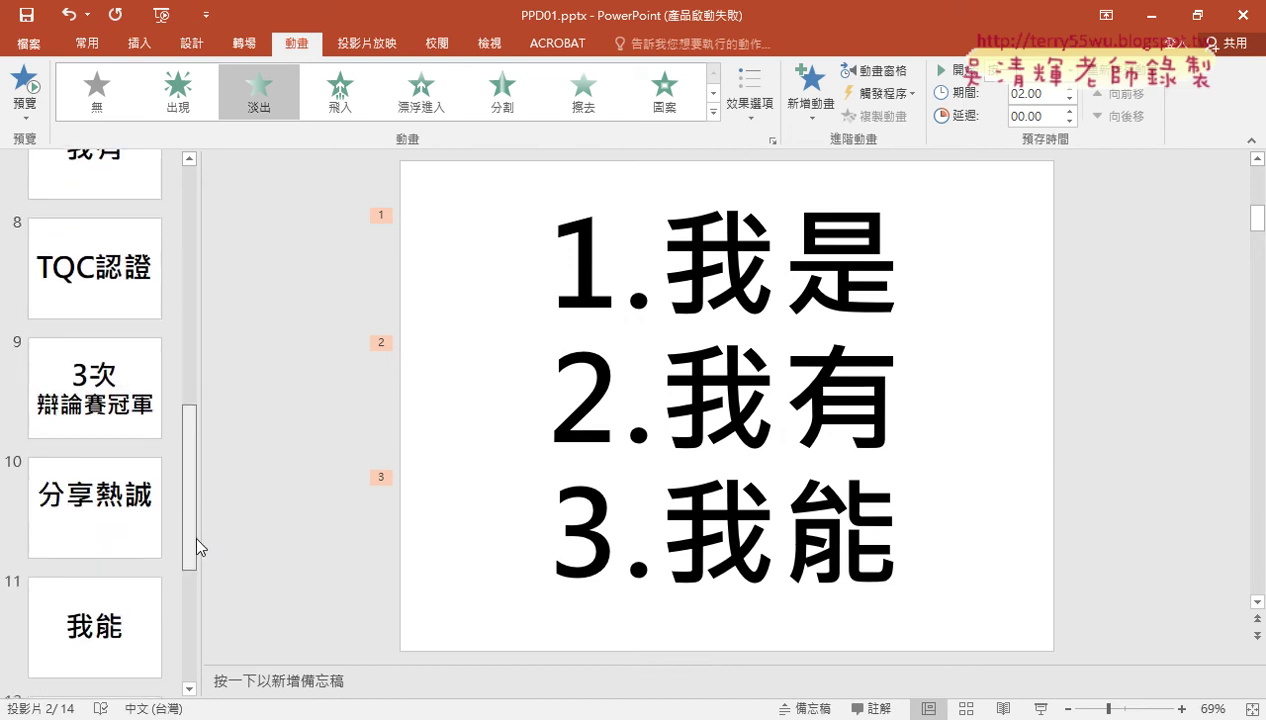
# Step: Delete the empty text placeholder on slide 10 (分享熱誠)
pyautogui.click(111, 503)
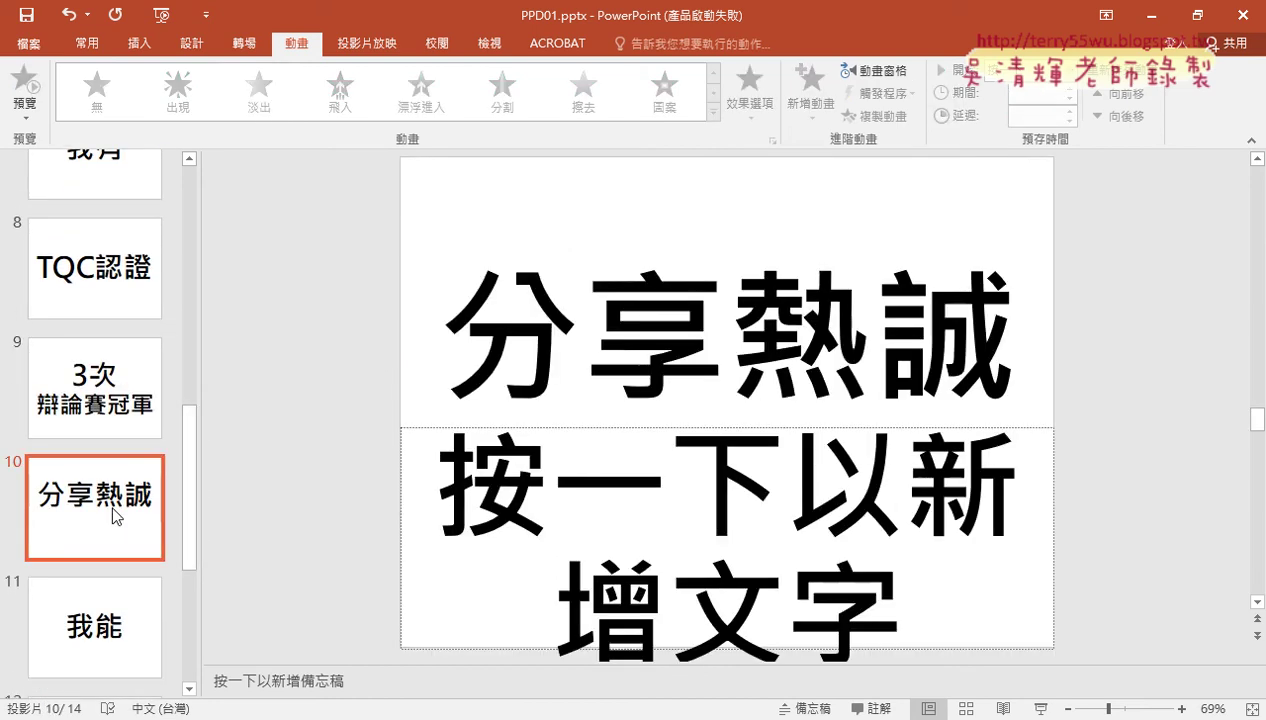
pyautogui.click(556, 430)
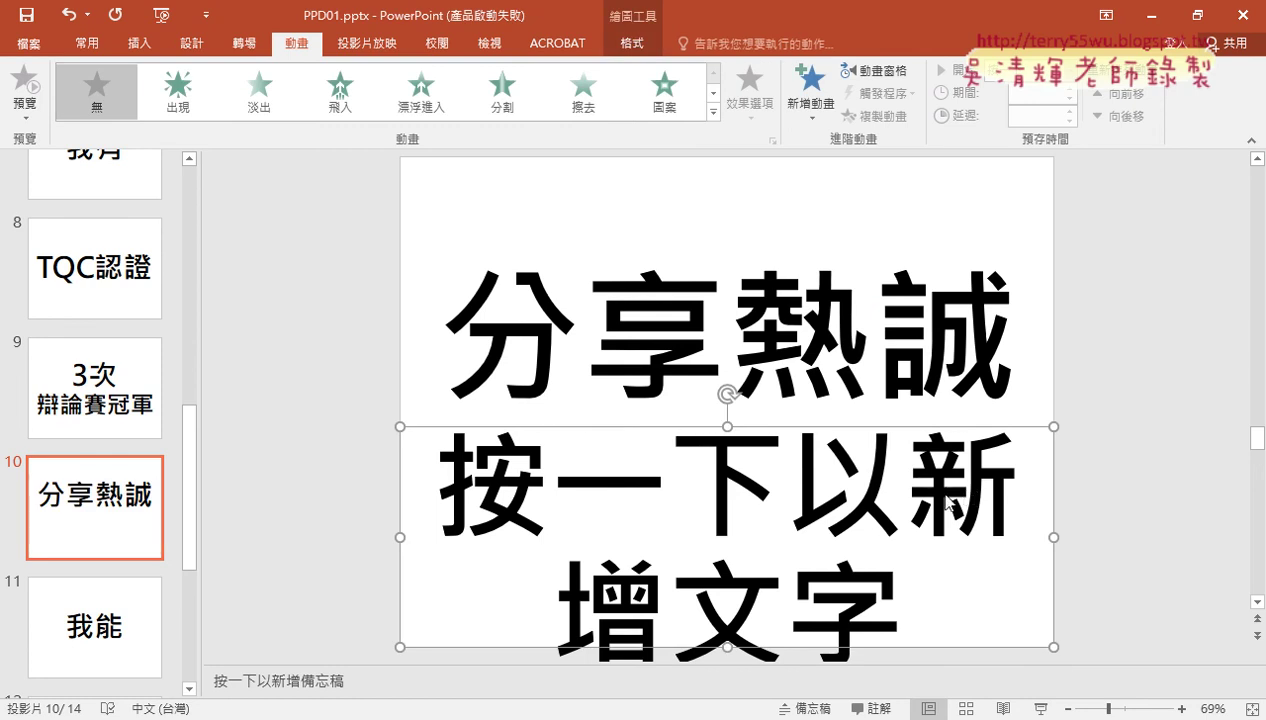
pyautogui.press('Delete')
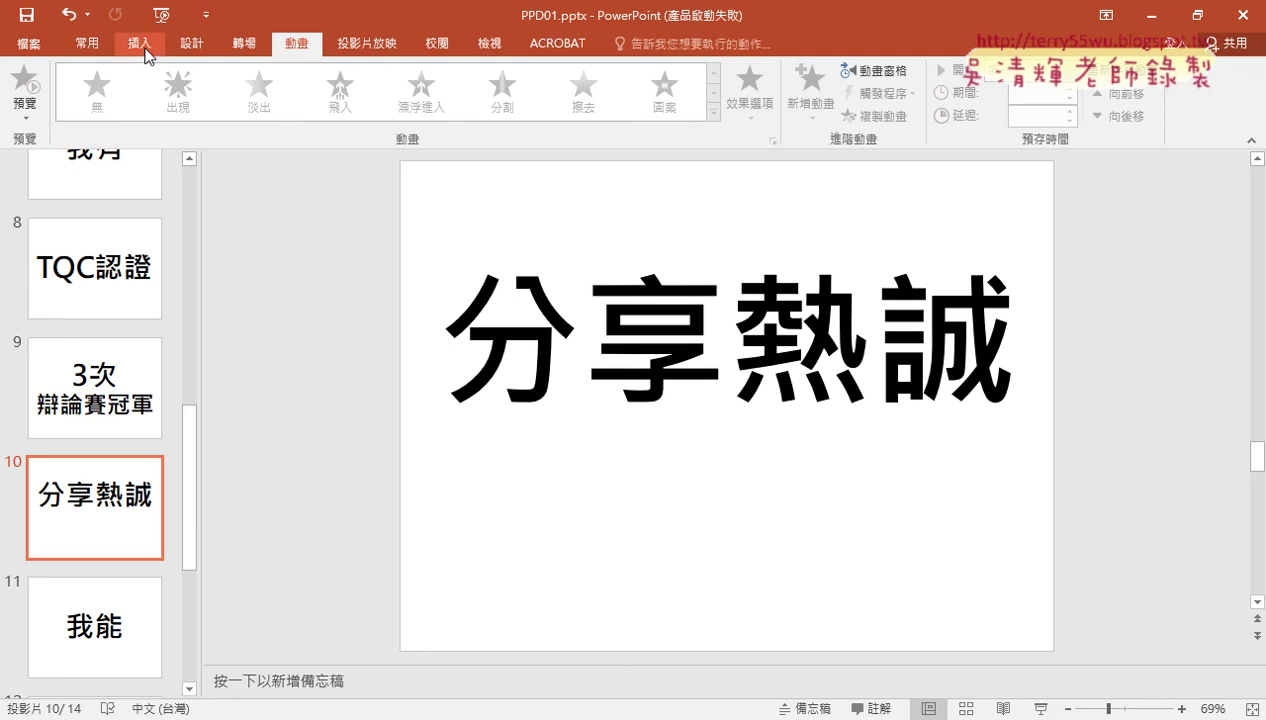
# Step: Draw a heart shape below the 分享熱誠 title on slide 10
pyautogui.click(147, 55)
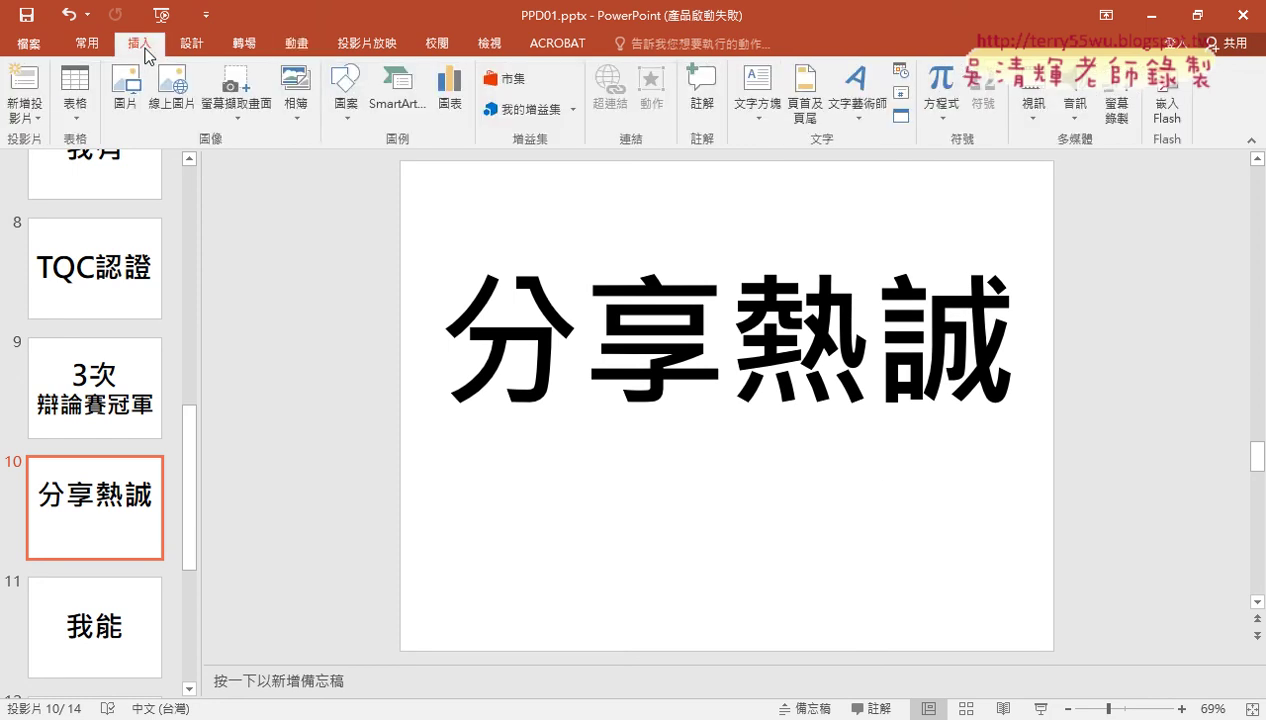
pyautogui.click(345, 118)
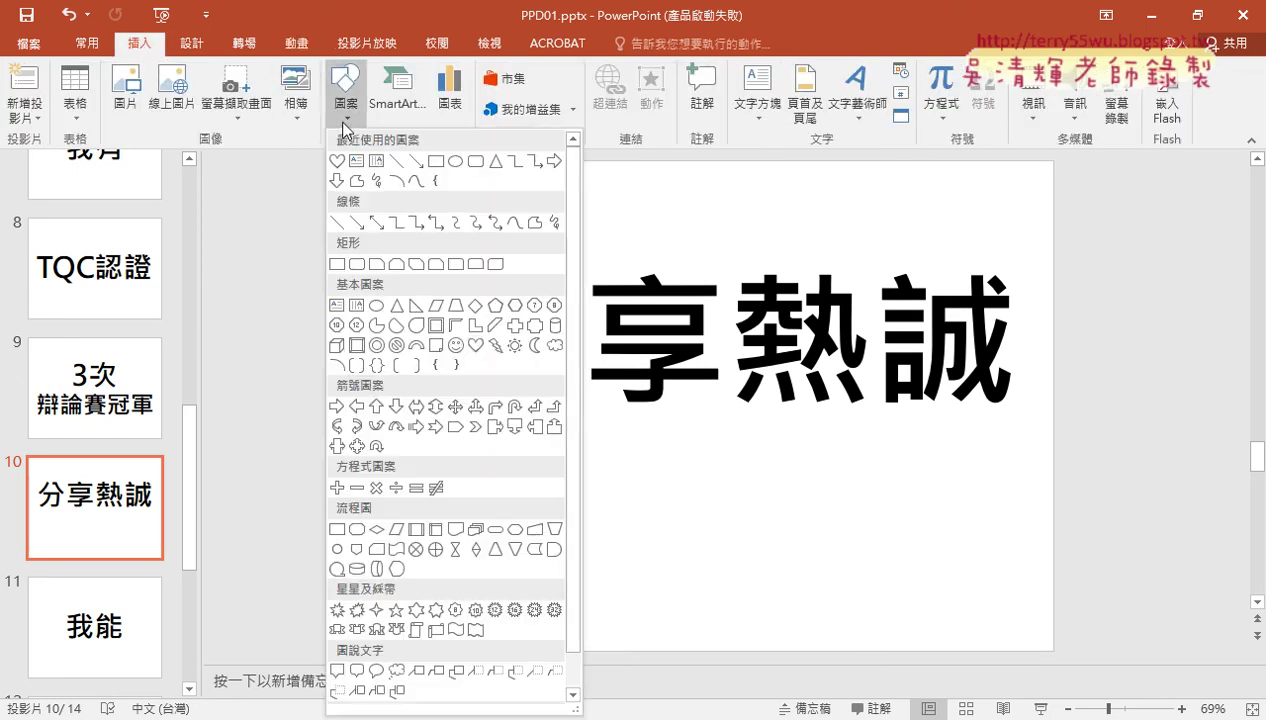
pyautogui.click(476, 345)
pyautogui.moveTo(655, 446); pyautogui.dragTo(789, 550)
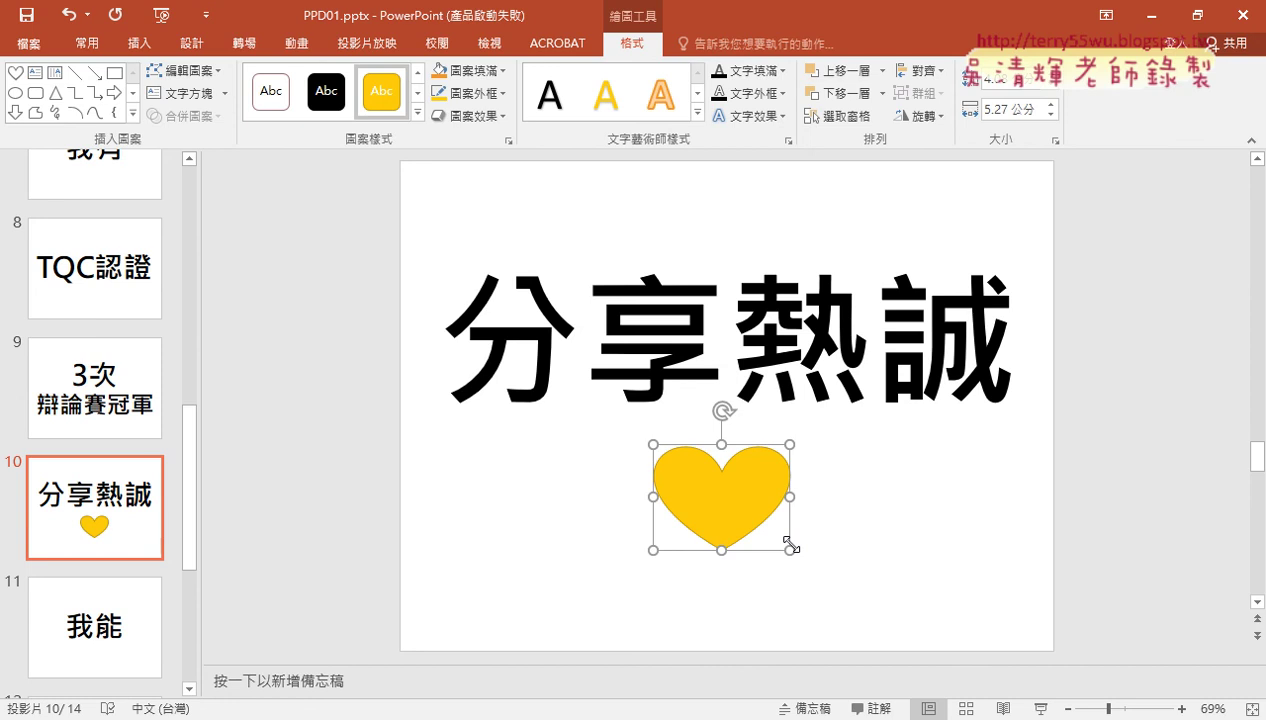
# Step: Apply the 溫和效果 - 紅色, 輔色 5 shape style to the heart, checking the exam PDF
pyautogui.click(418, 115)
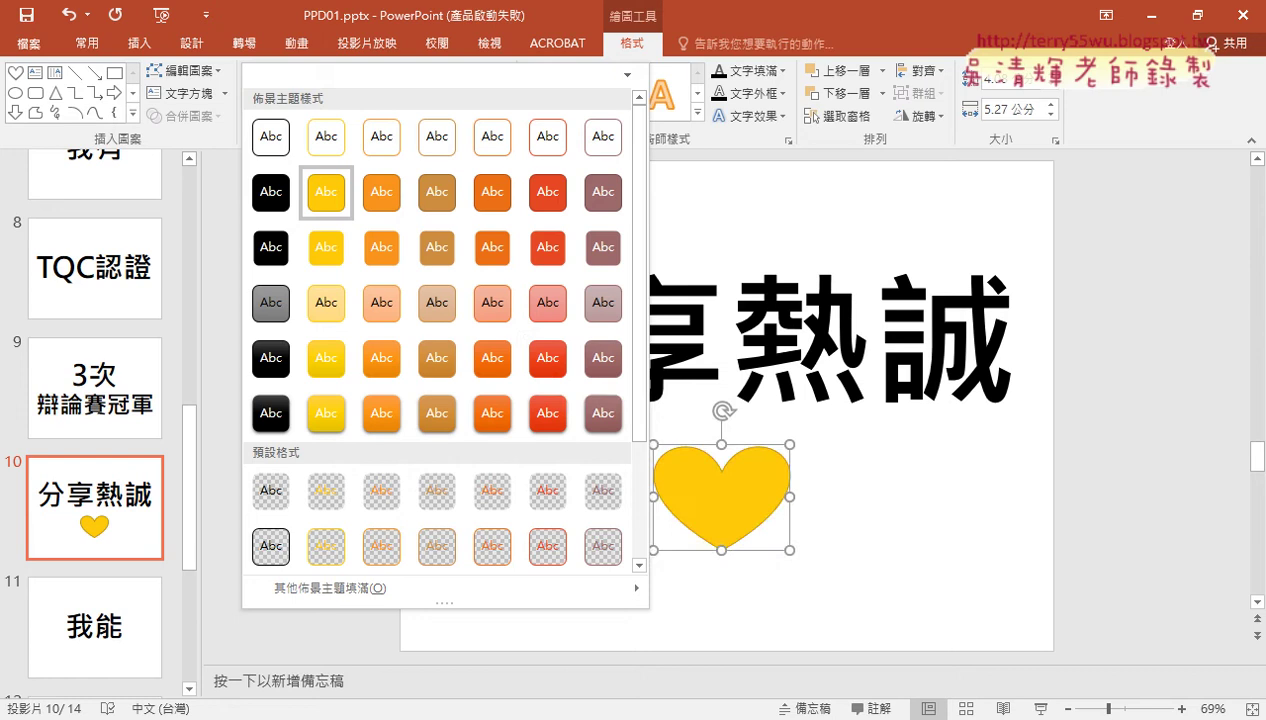
pyautogui.hotkey('alt', 'Tab')
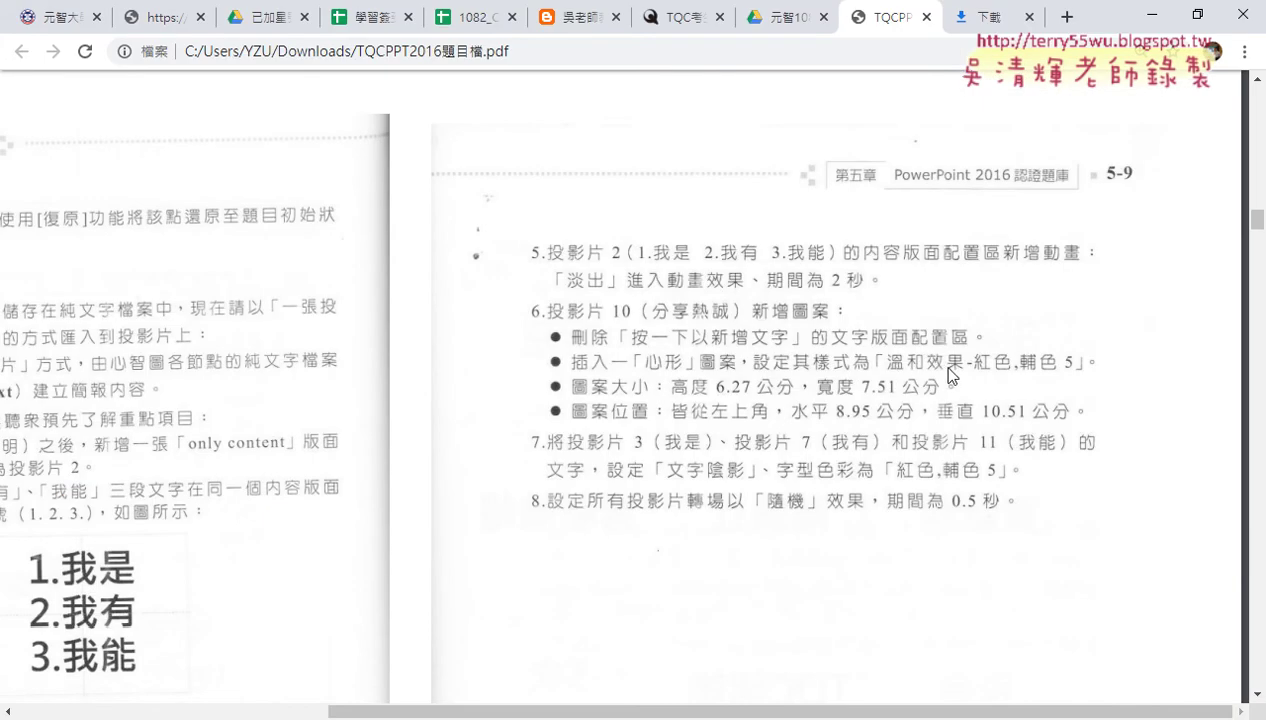
pyautogui.click(1152, 14)
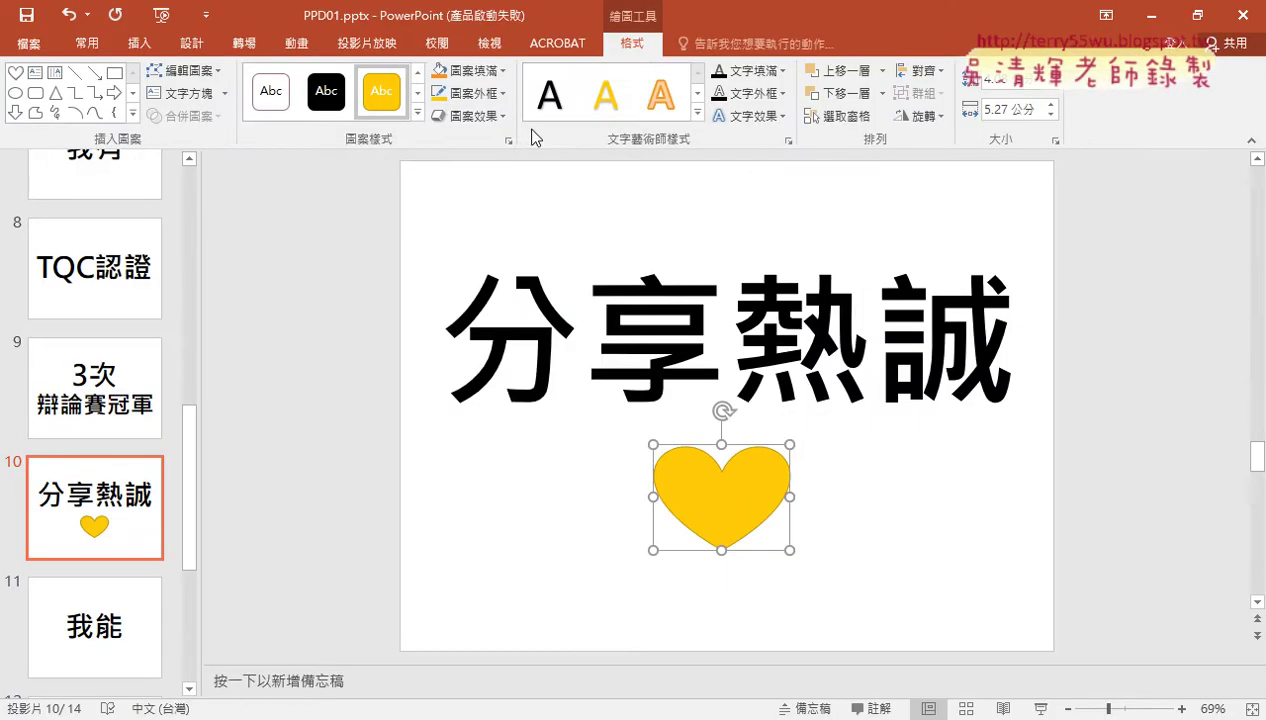
pyautogui.click(428, 120)
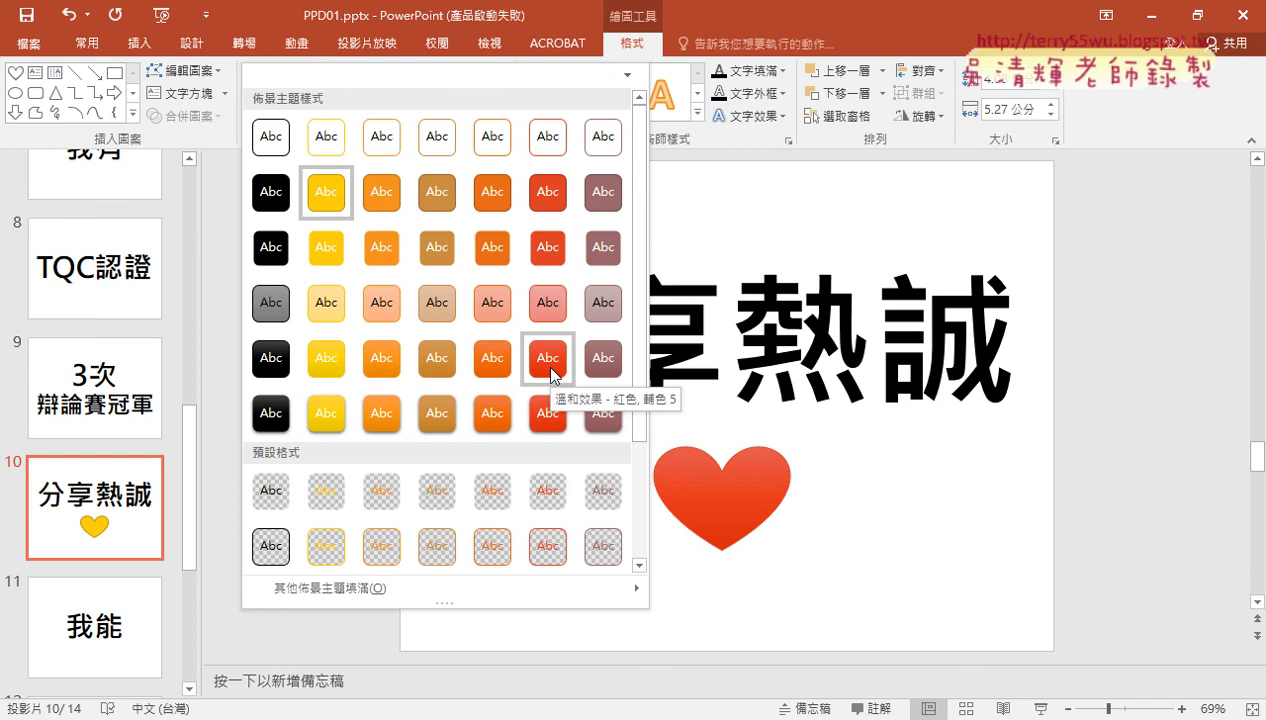
pyautogui.click(550, 360)
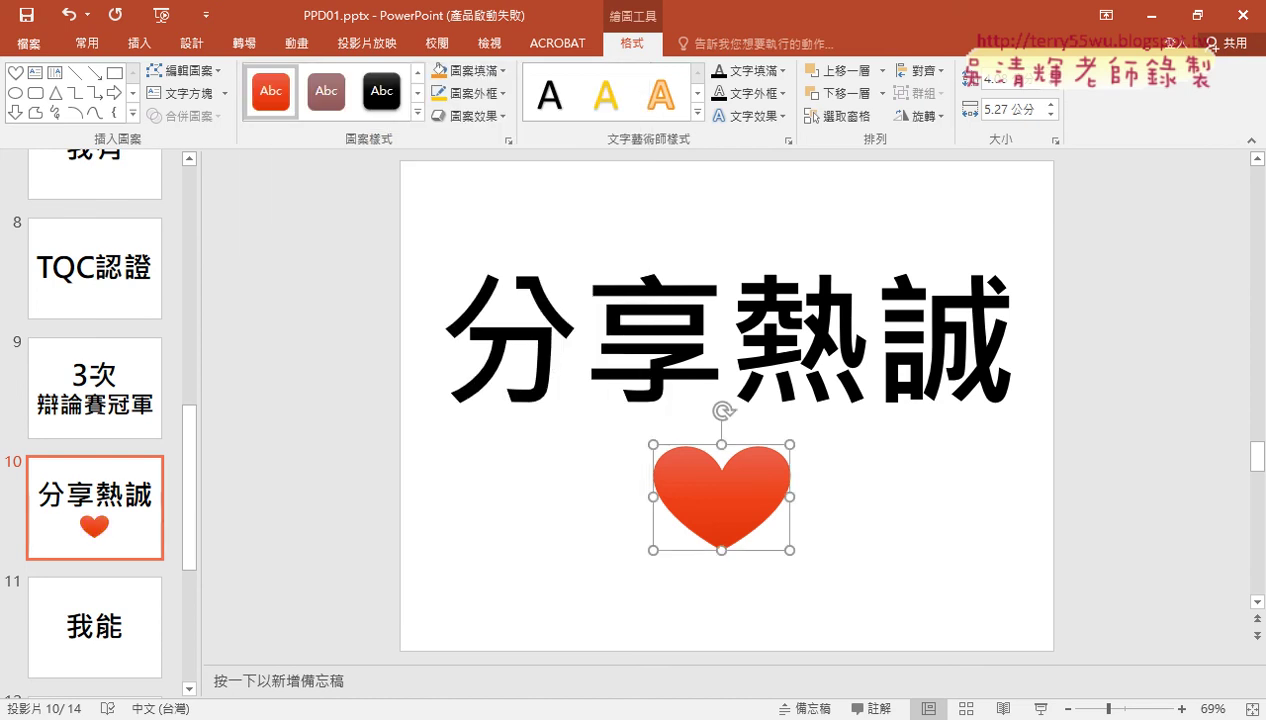
pyautogui.hotkey('alt', 'Tab')
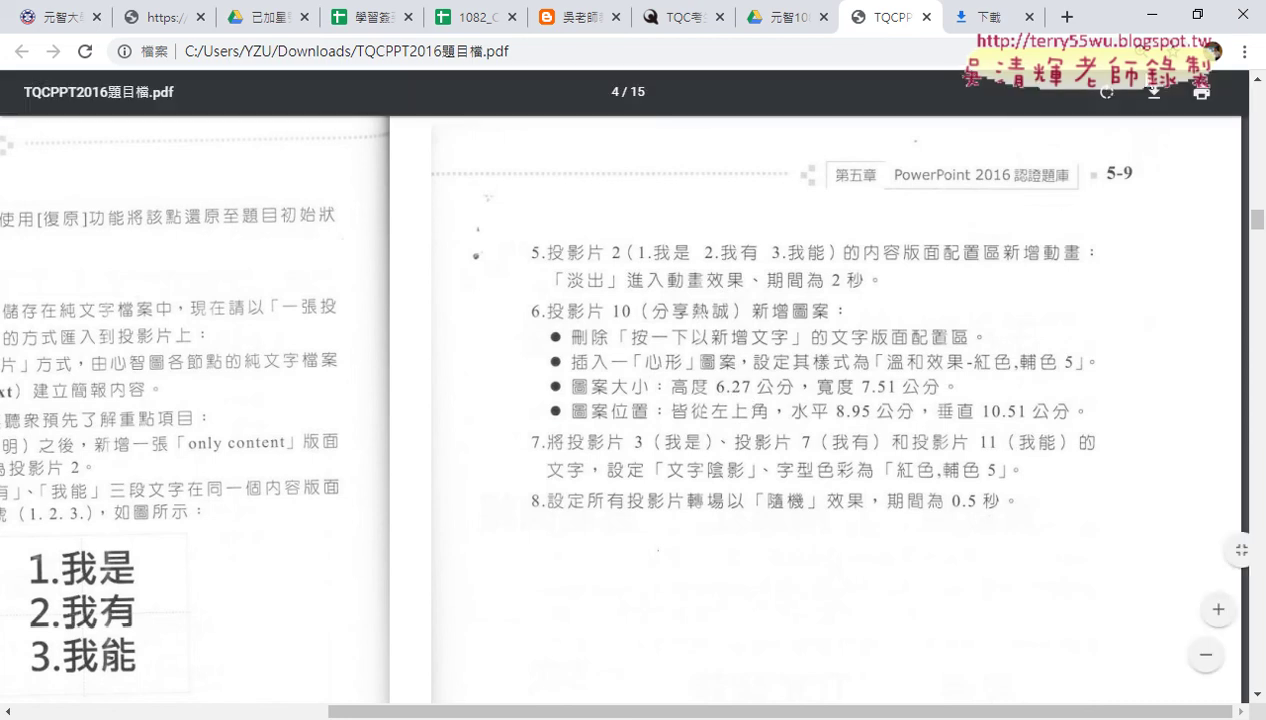
pyautogui.click(1155, 22)
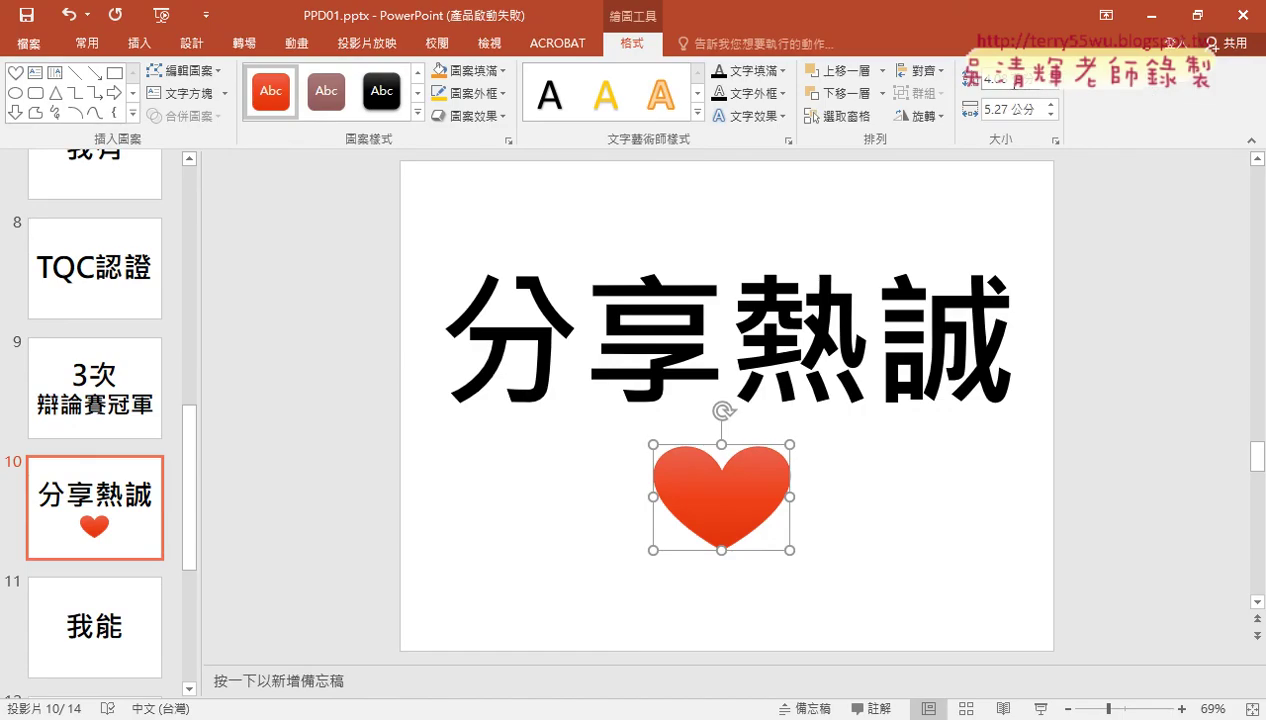
# Step: Enter 6.5 as the heart's height, then recheck the size in the exam PDF
pyautogui.doubleClick(995, 80)
pyautogui.write('6.5')
pyautogui.hotkey('alt', 'Tab')
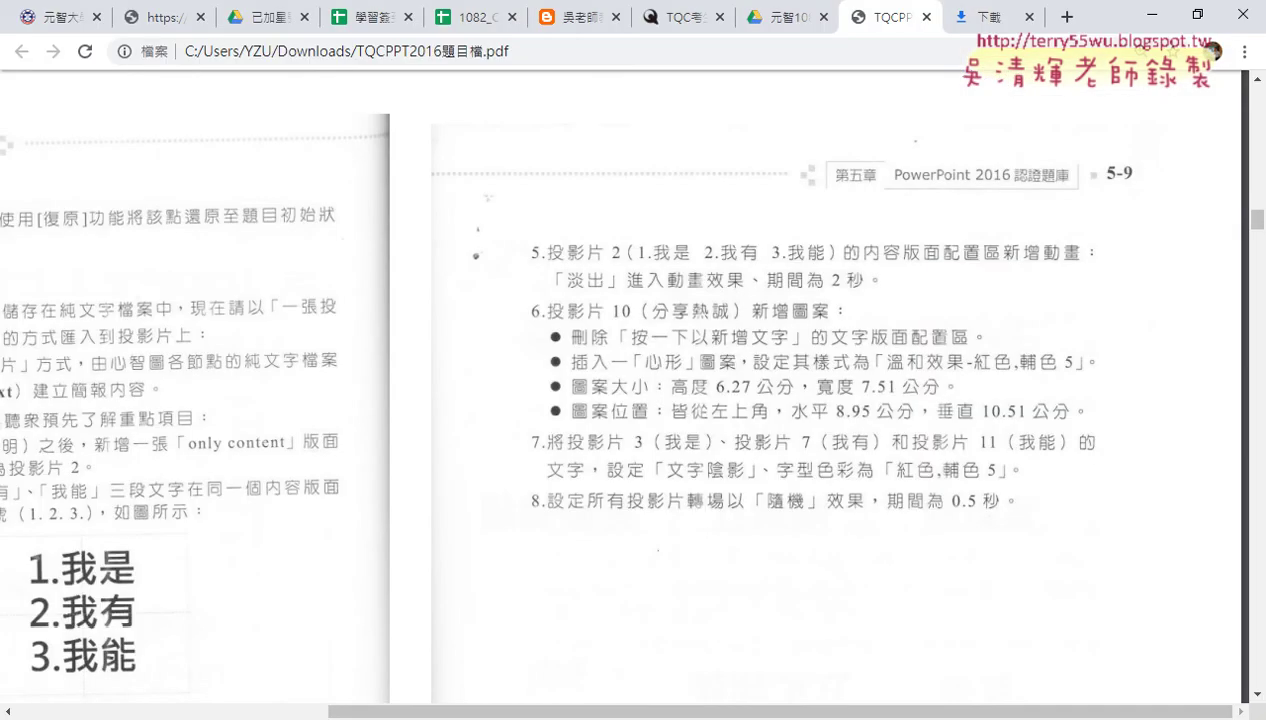
pyautogui.hotkey('alt', 'Tab')
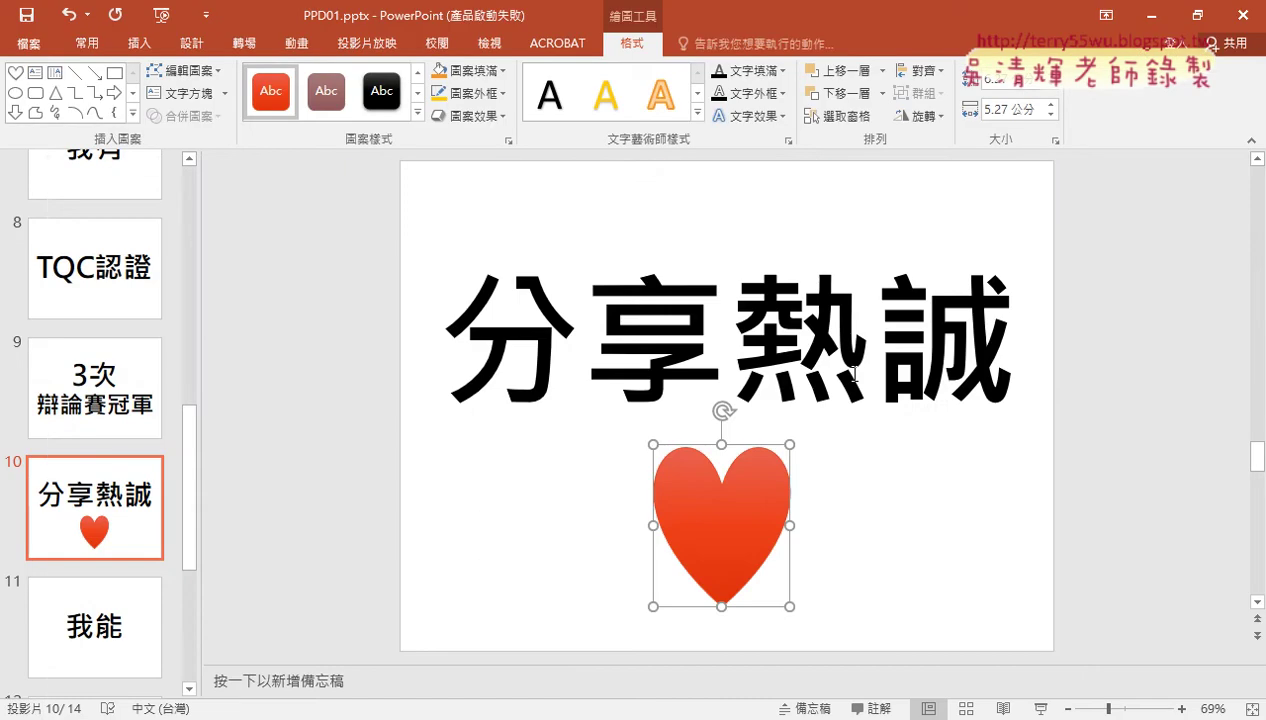
# Step: Set the heart's width to 7.51 cm and review the exam's position requirements
pyautogui.doubleClick(992, 110)
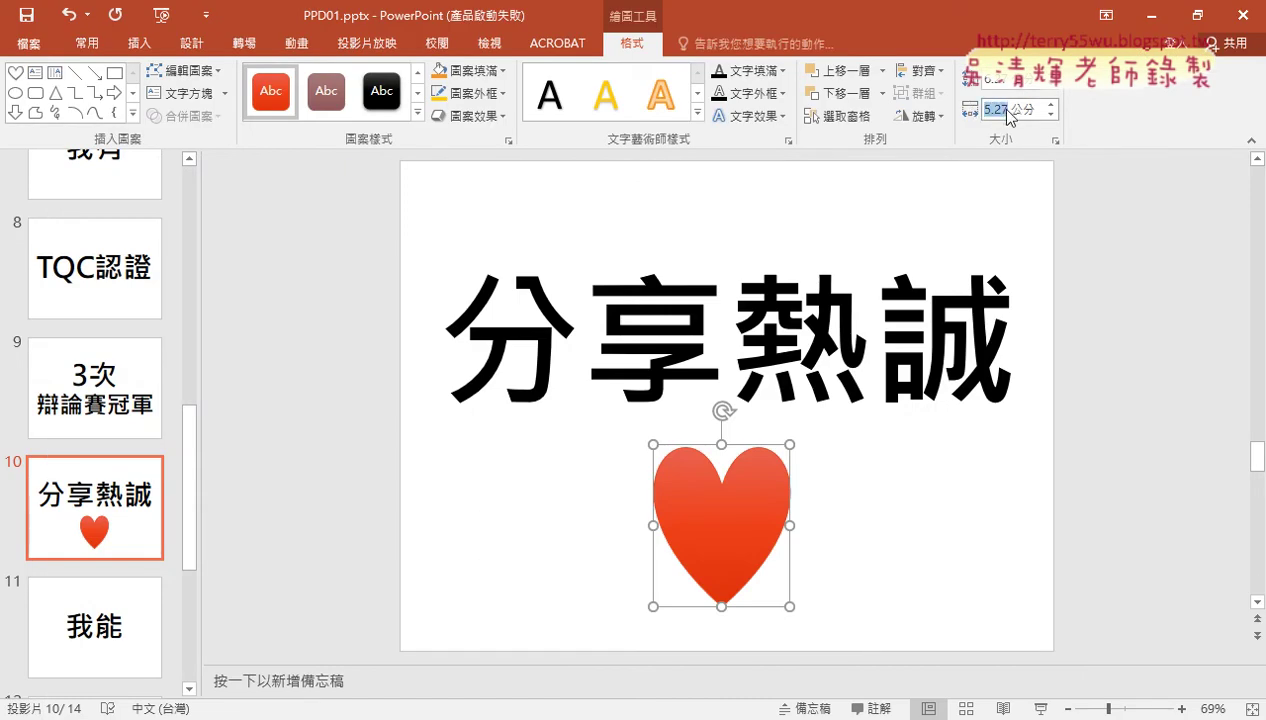
pyautogui.write('7.51')
pyautogui.press('Return')
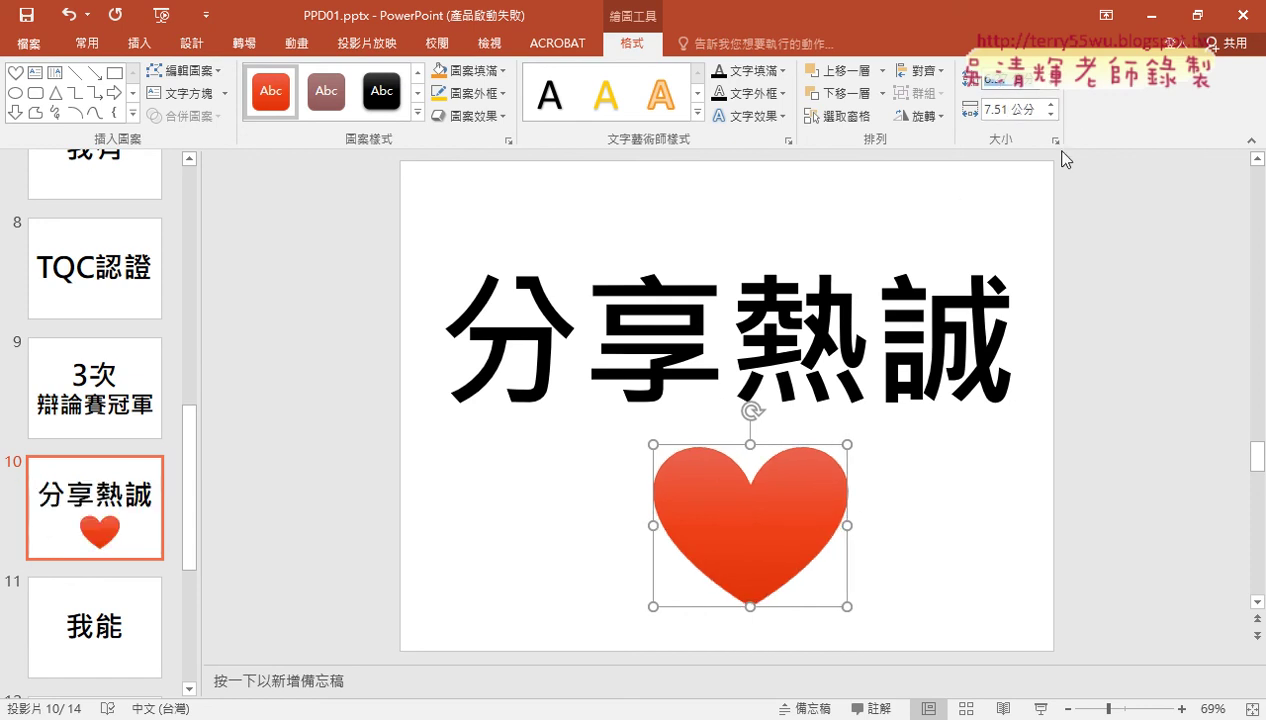
pyautogui.hotkey('alt', 'Tab')
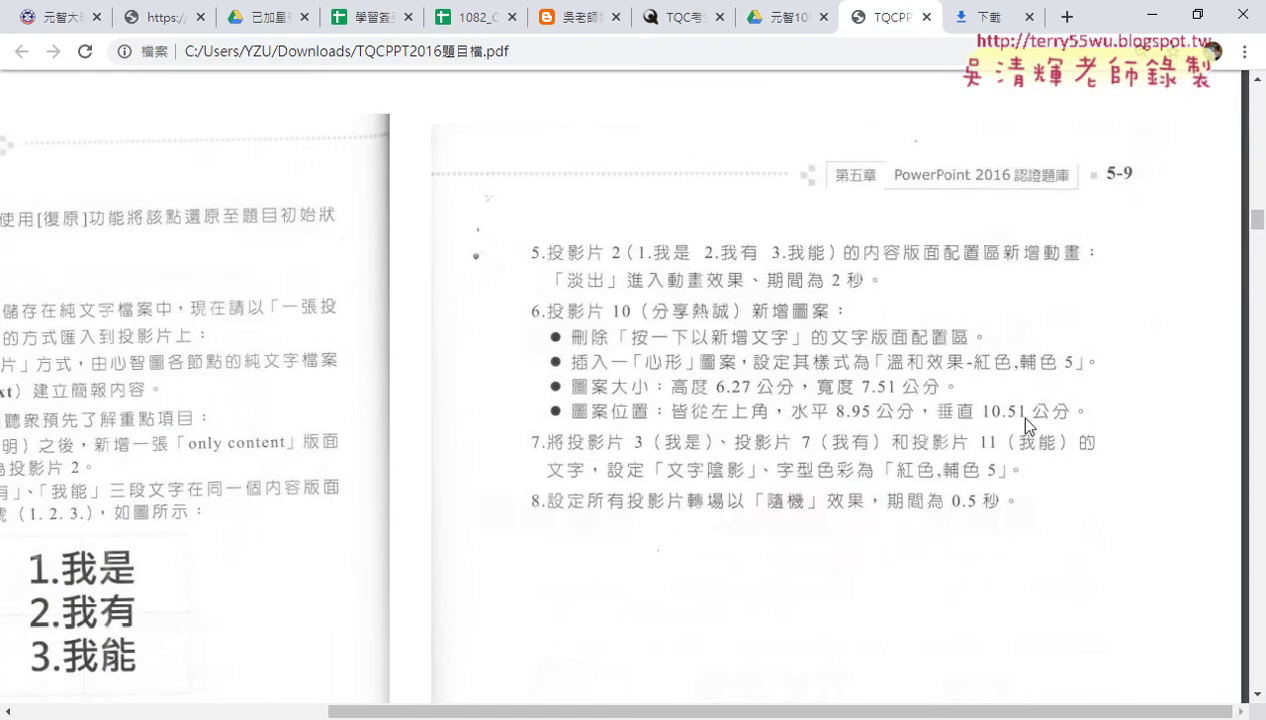
pyautogui.click(1152, 15)
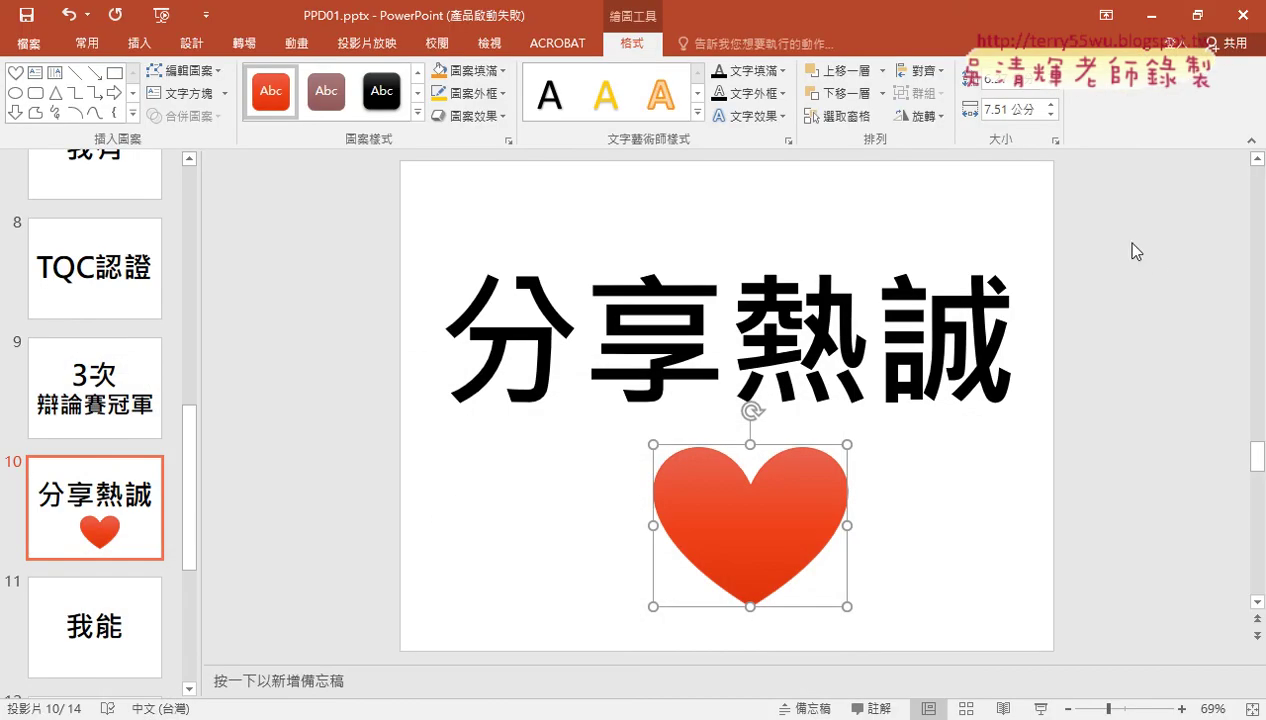
# Step: Position the heart at 8.95 cm horizontal and 10.51 cm vertical from the top-left corner
pyautogui.click(1056, 143)
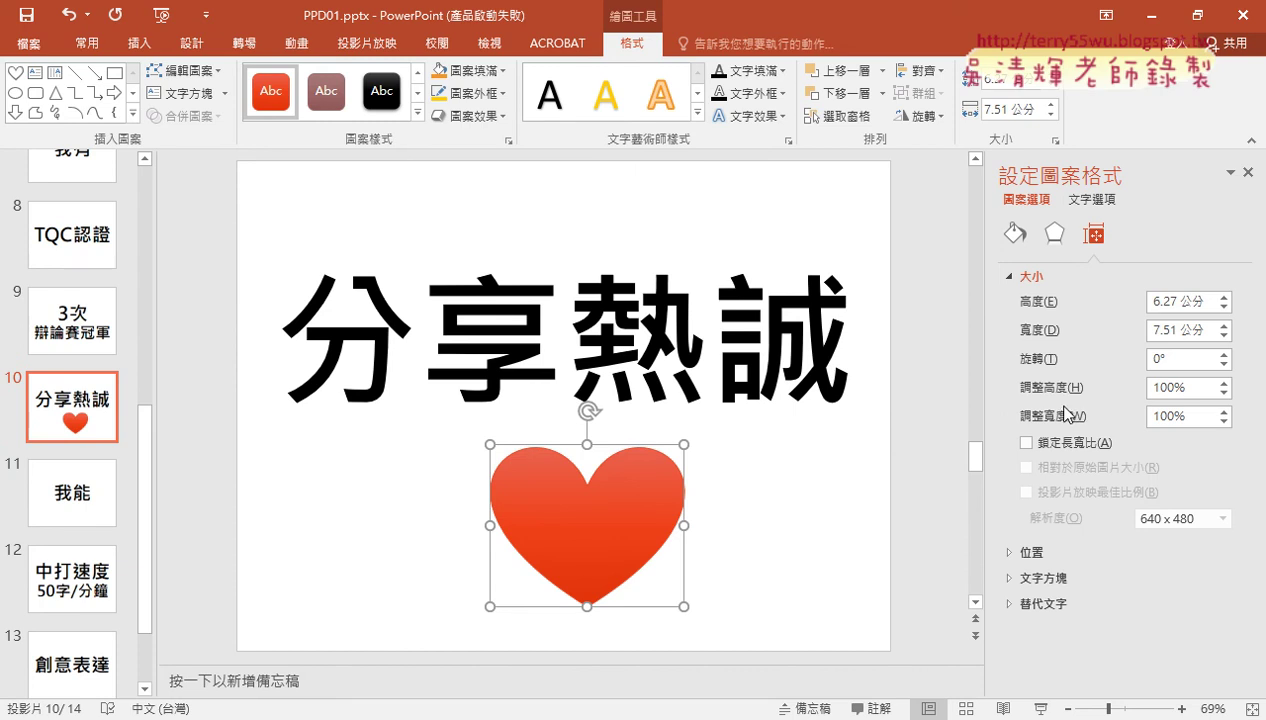
pyautogui.click(1010, 553)
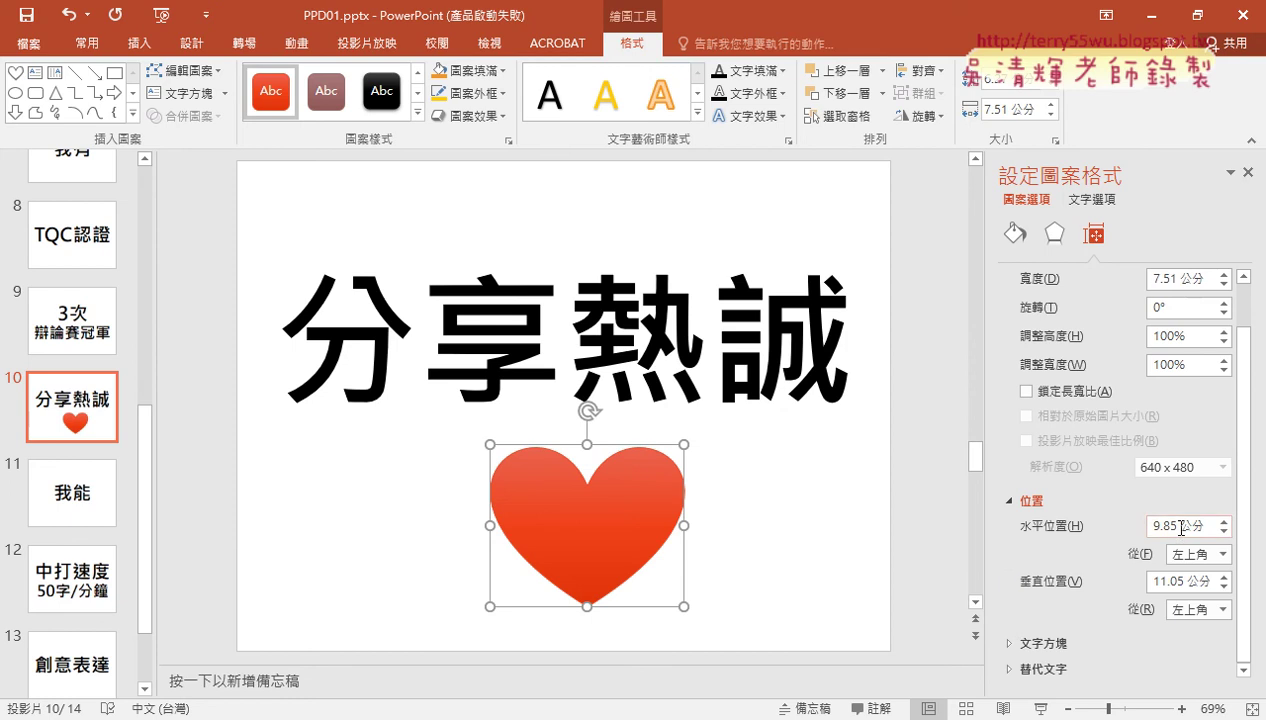
pyautogui.doubleClick(1163, 526)
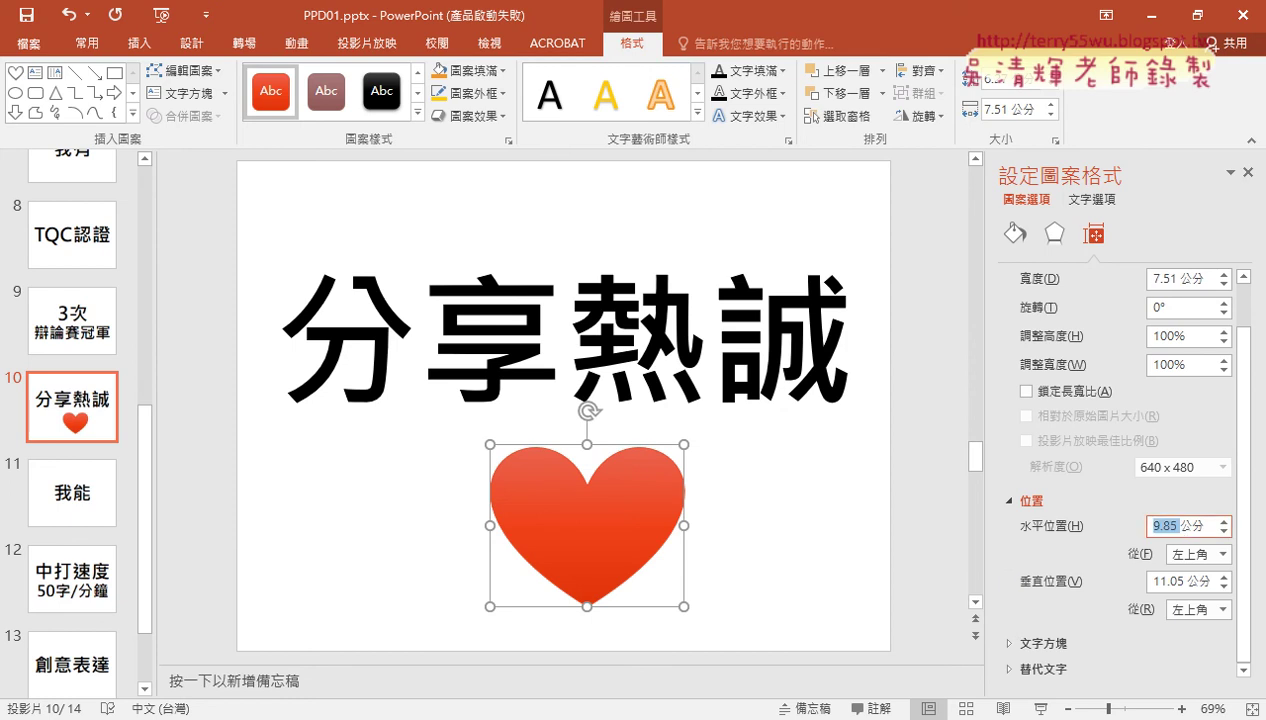
pyautogui.write('8.')
pyautogui.write('95')
pyautogui.doubleClick(1150, 581)
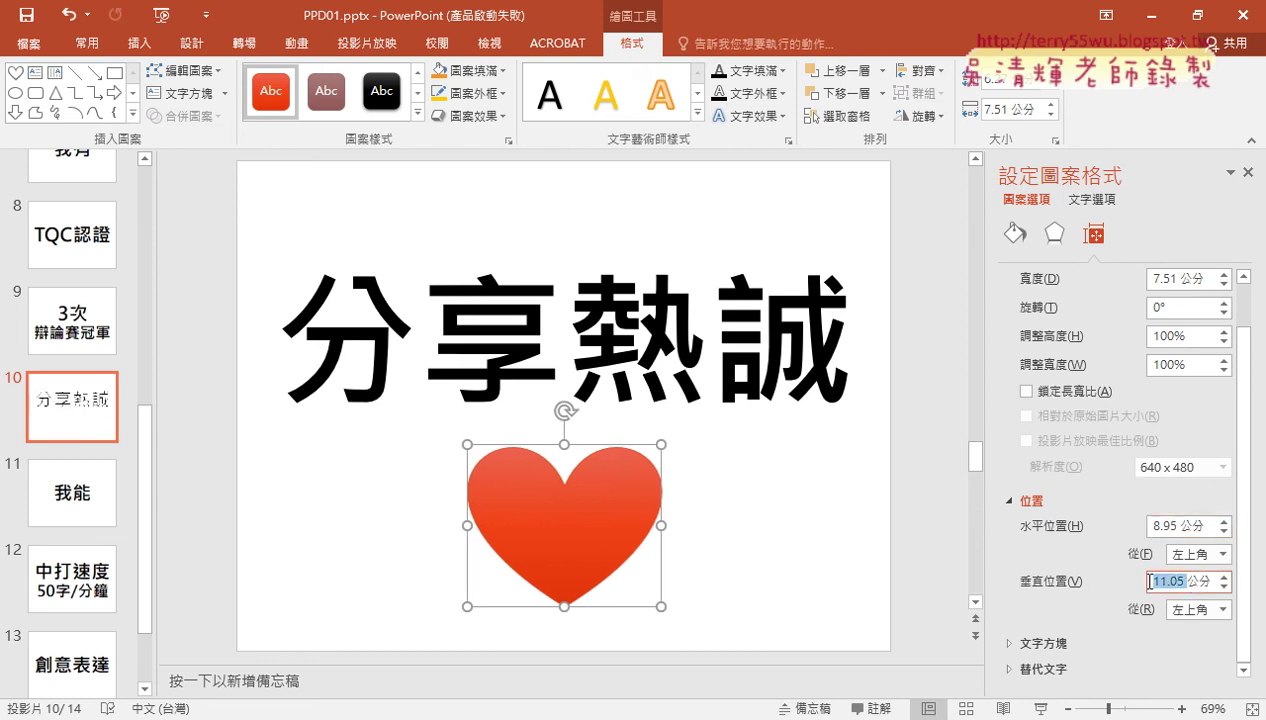
pyautogui.write('10.5')
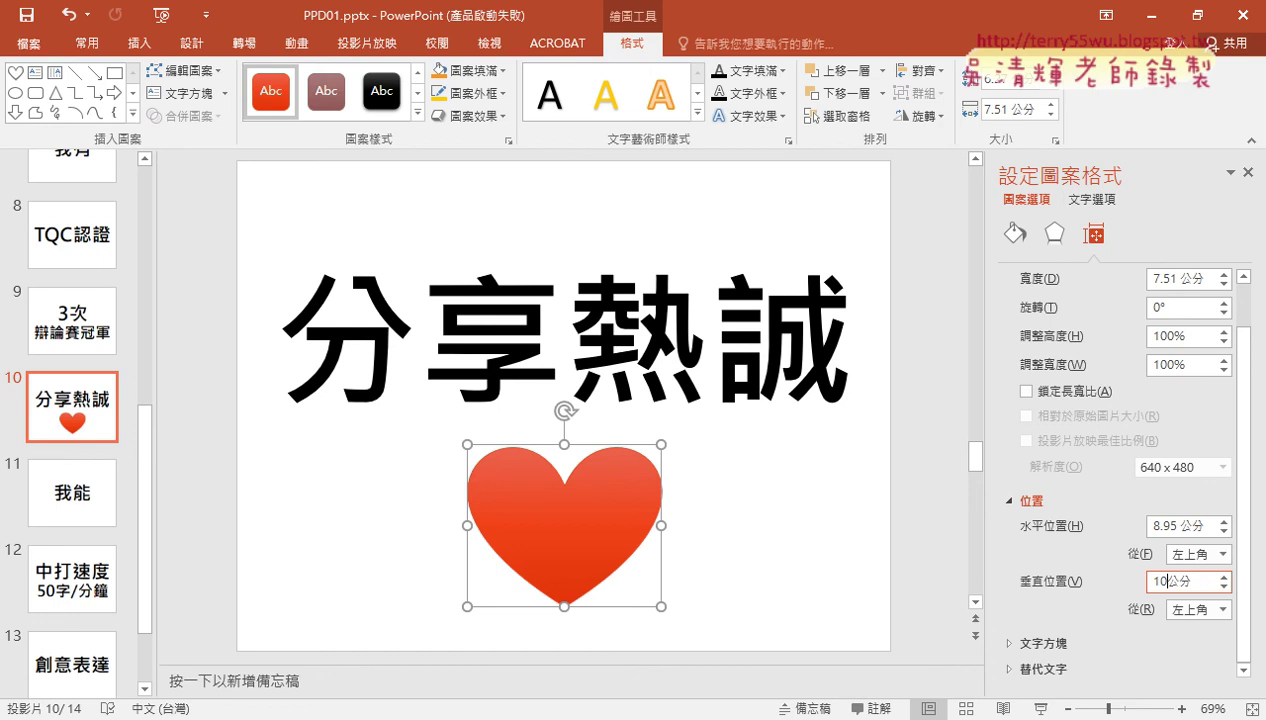
pyautogui.write('1')
pyautogui.press('Return')
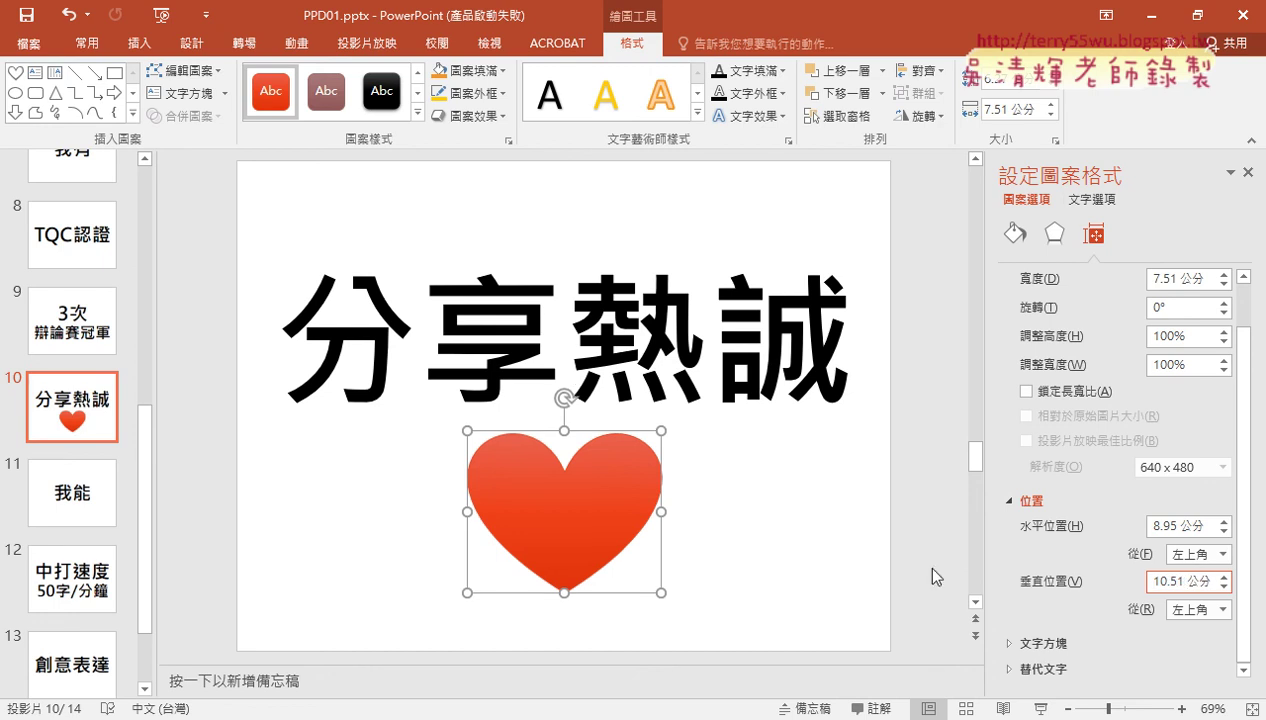
pyautogui.hotkey('alt', 'Tab')
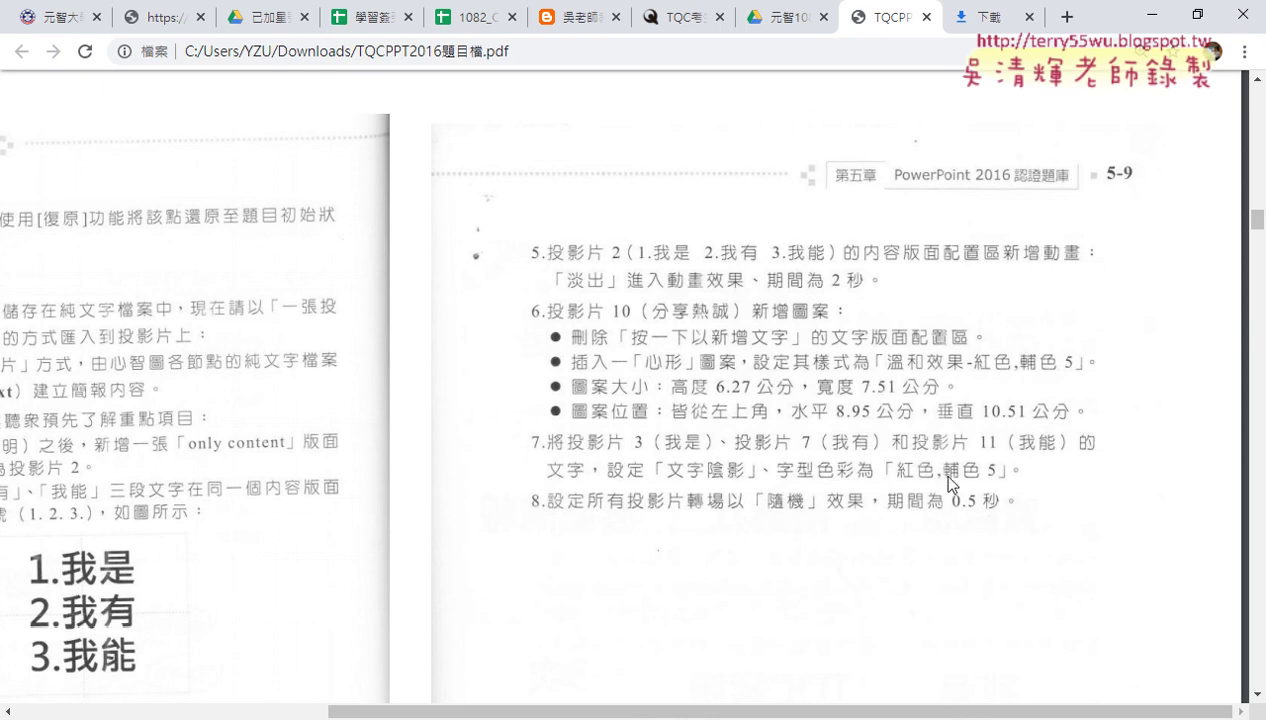
# Step: Go to slide 3 and select the whole 我是 text box
pyautogui.hotkey('alt', 'Tab')
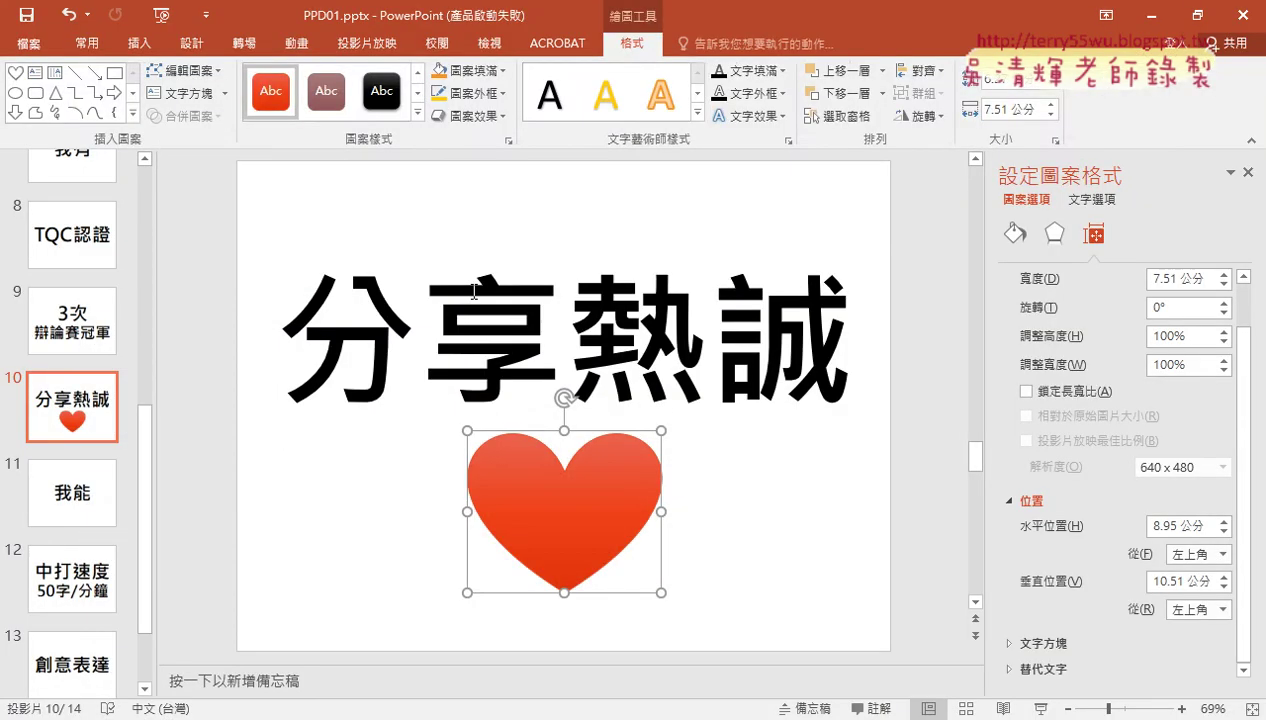
pyautogui.click(137, 321)
pyautogui.press('Up')
pyautogui.press('Up')
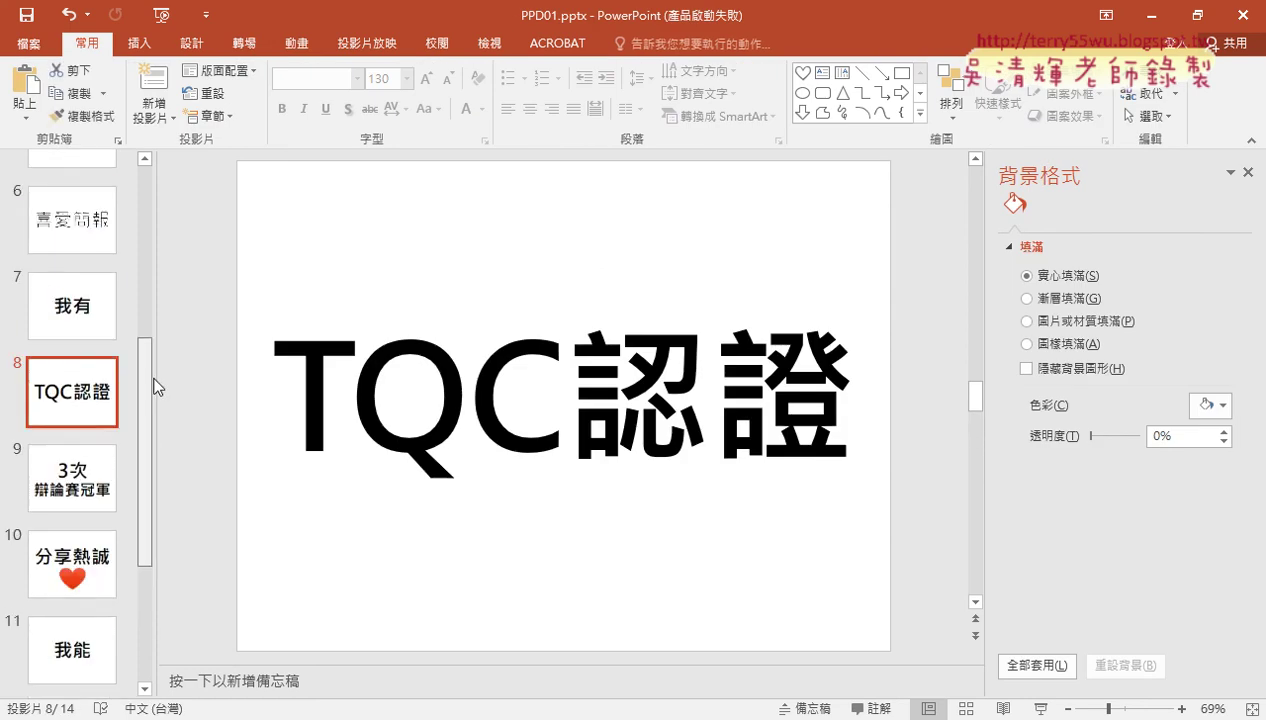
pyautogui.moveTo(155, 386); pyautogui.dragTo(142, 238)
pyautogui.click(62, 330)
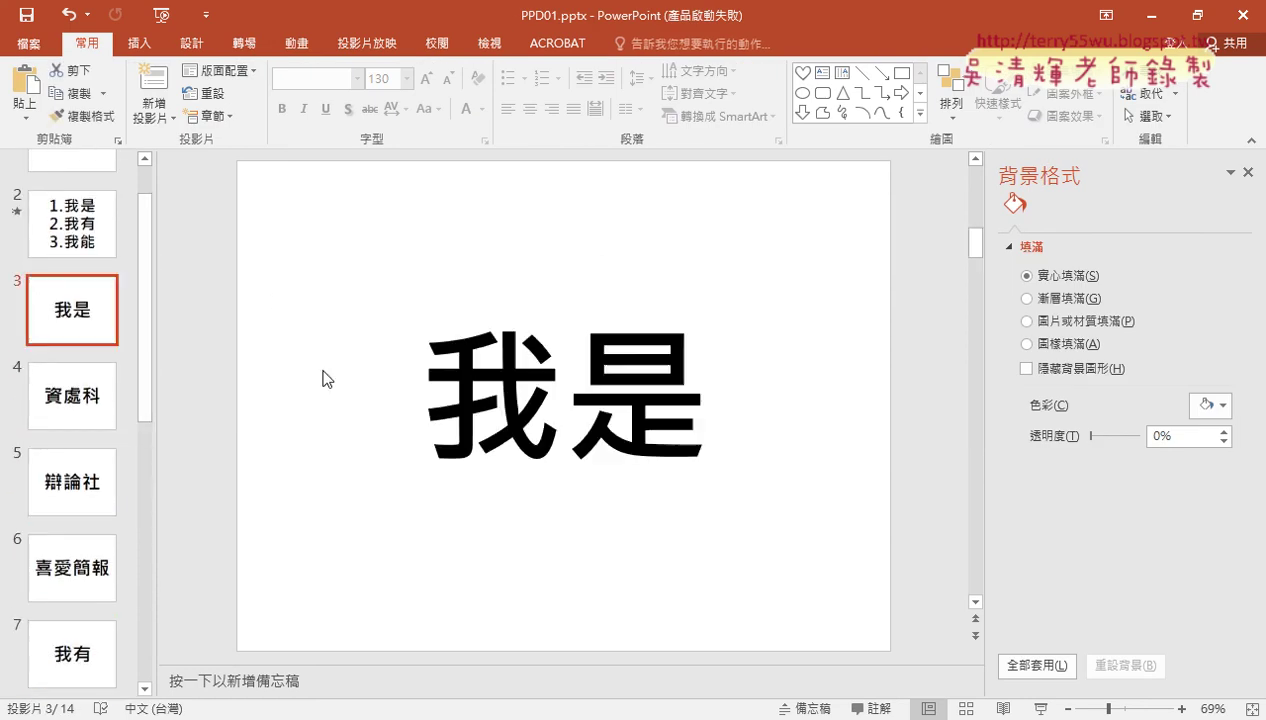
pyautogui.click(431, 380)
pyautogui.click(440, 285)
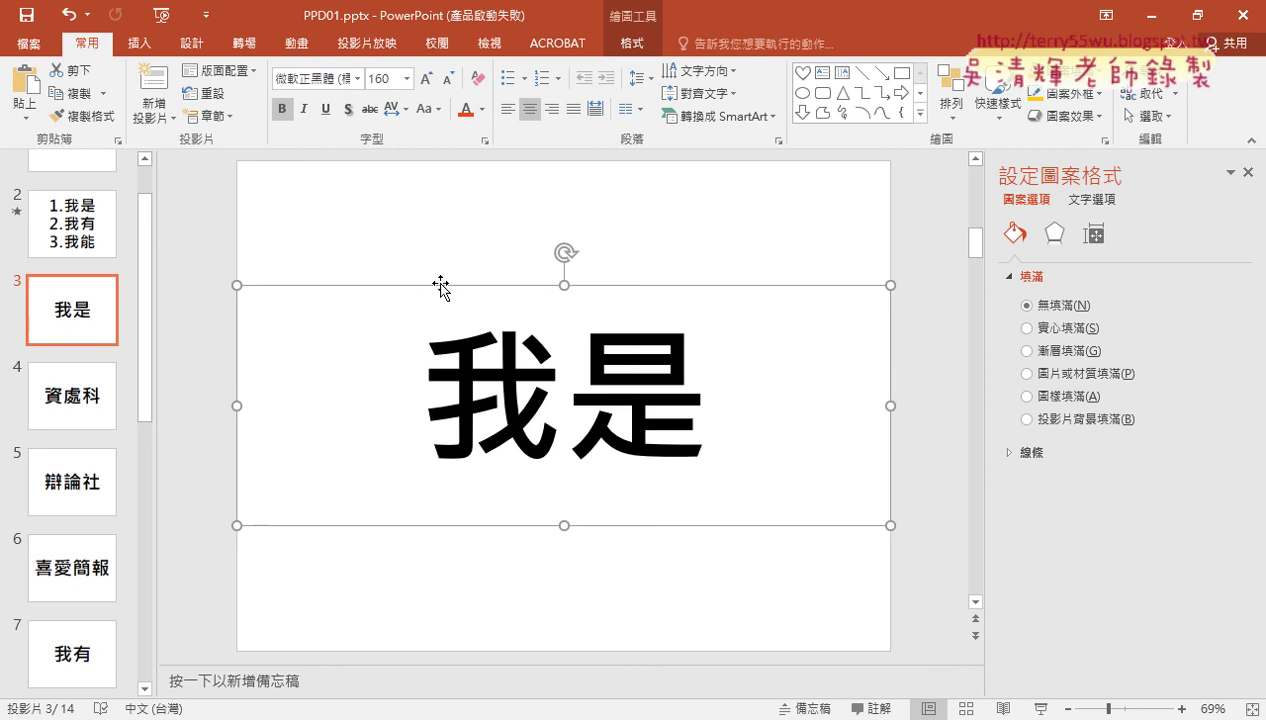
# Step: Give the 我是 text a shadow and the 紅色, 輔色 5 font colour
pyautogui.click(348, 108)
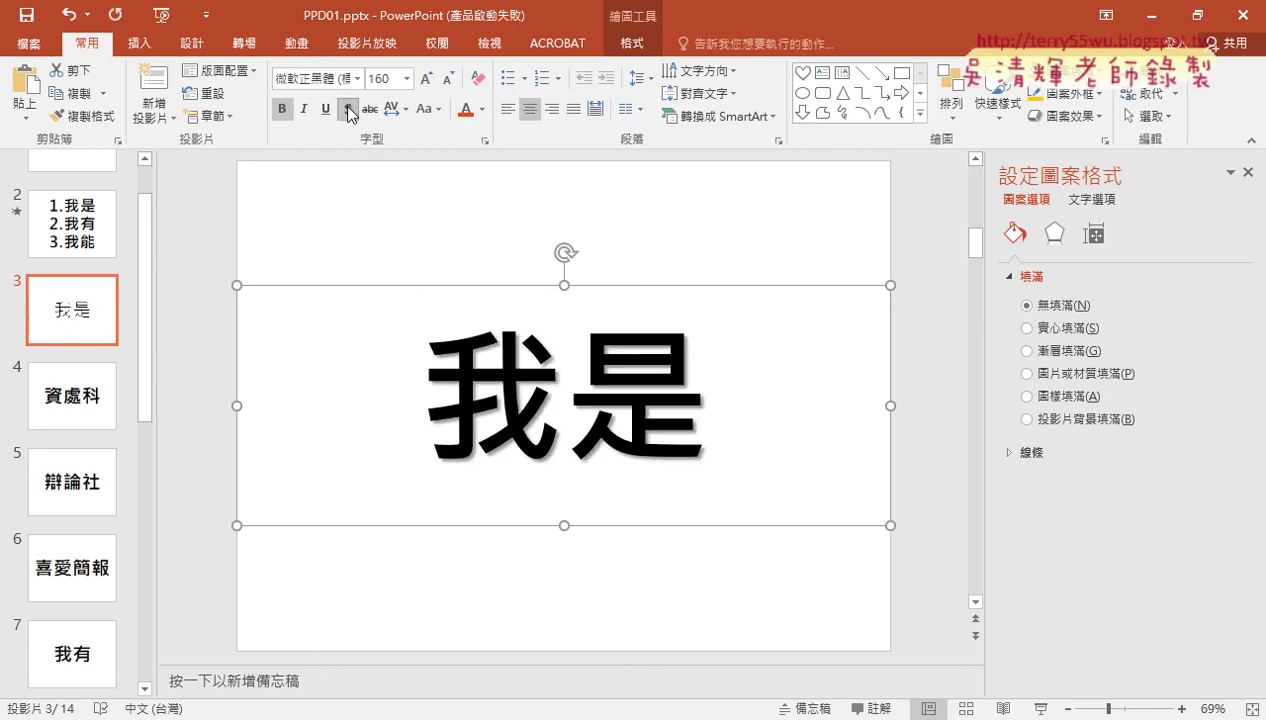
pyautogui.click(482, 112)
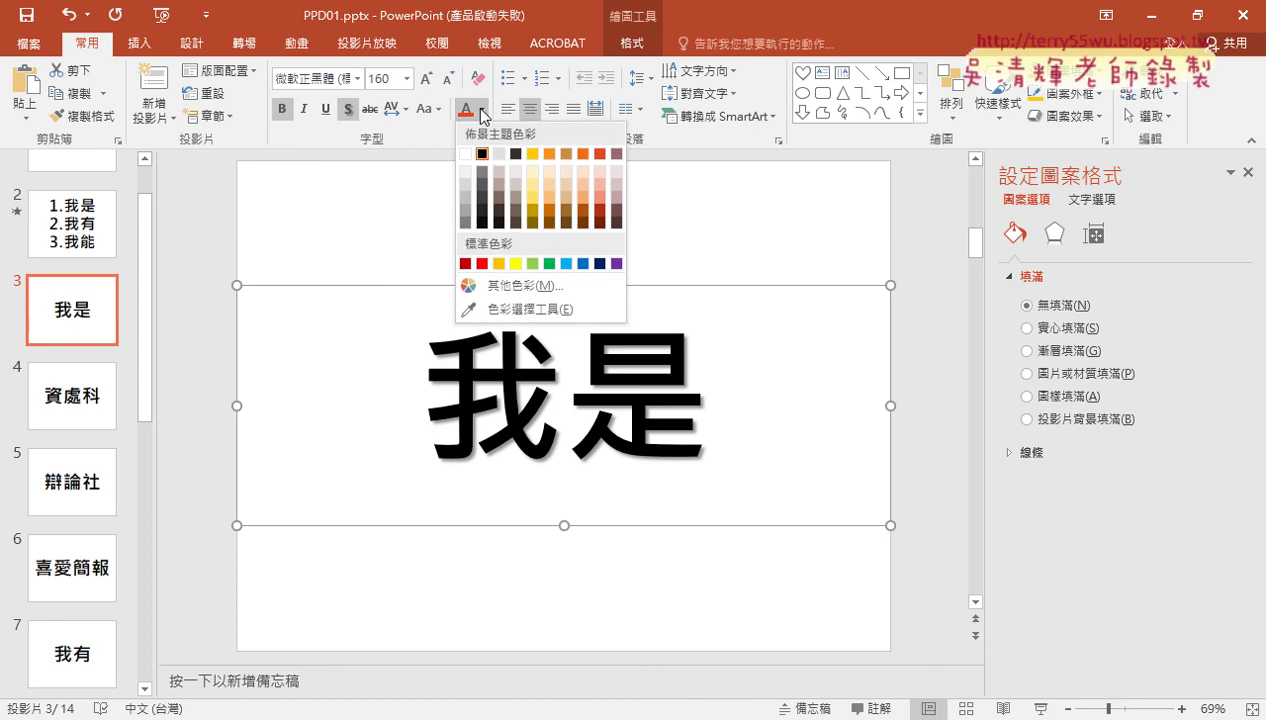
pyautogui.click(600, 155)
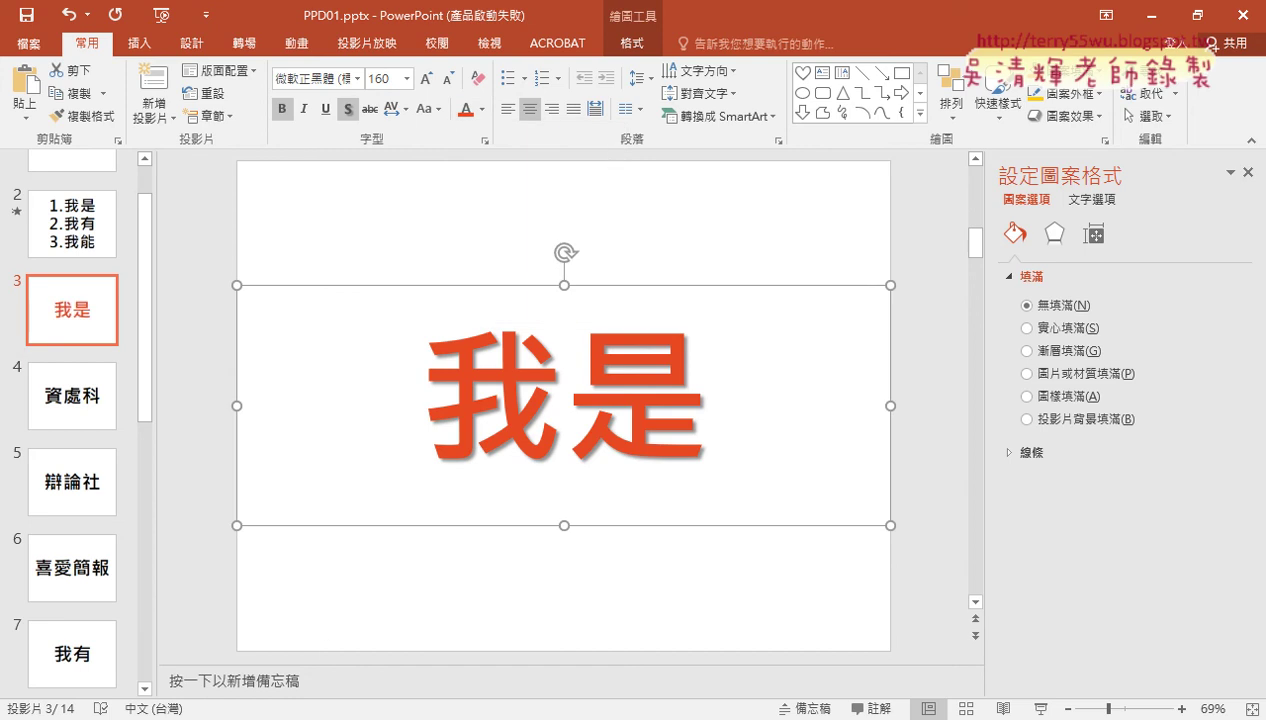
pyautogui.hotkey('alt', 'Tab')
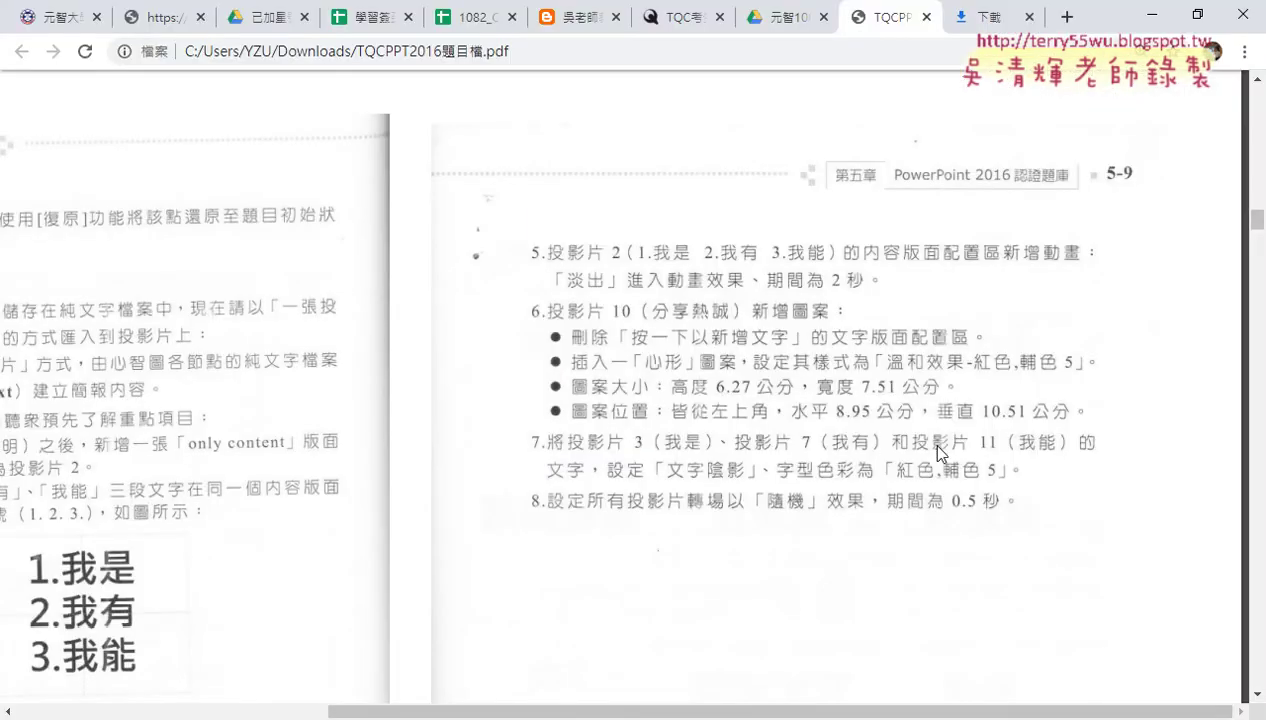
pyautogui.click(1152, 14)
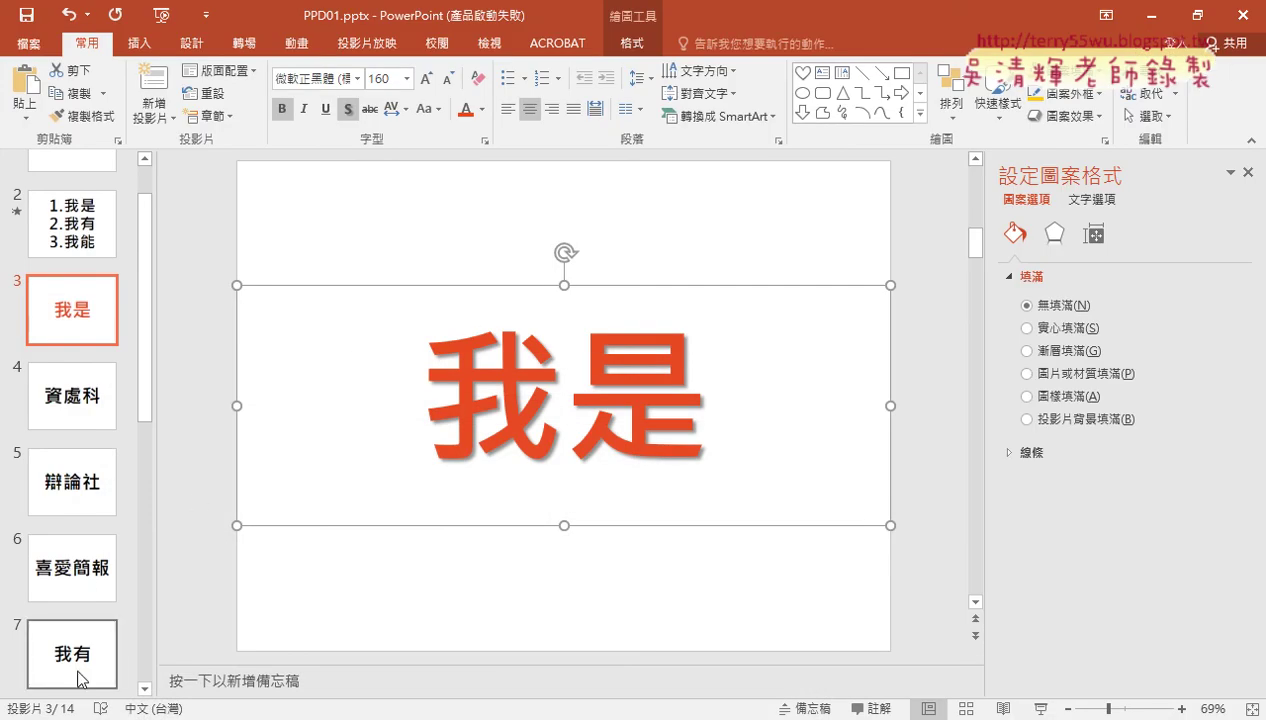
# Step: Select the 我是 text box and copy its formatting with Format Painter
pyautogui.moveTo(146, 380)
pyautogui.mouseDown()
pyautogui.moveTo(148, 500)
pyautogui.moveTo(155, 305)
pyautogui.mouseUp()
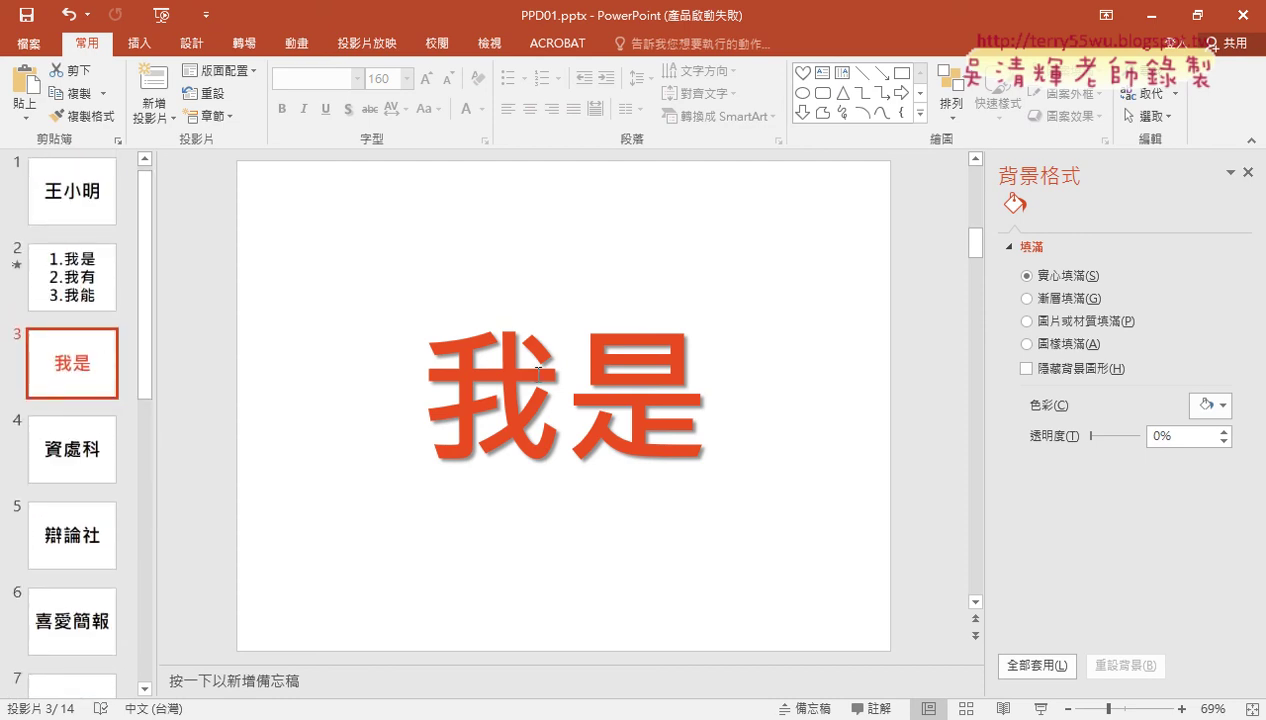
pyautogui.click(452, 333)
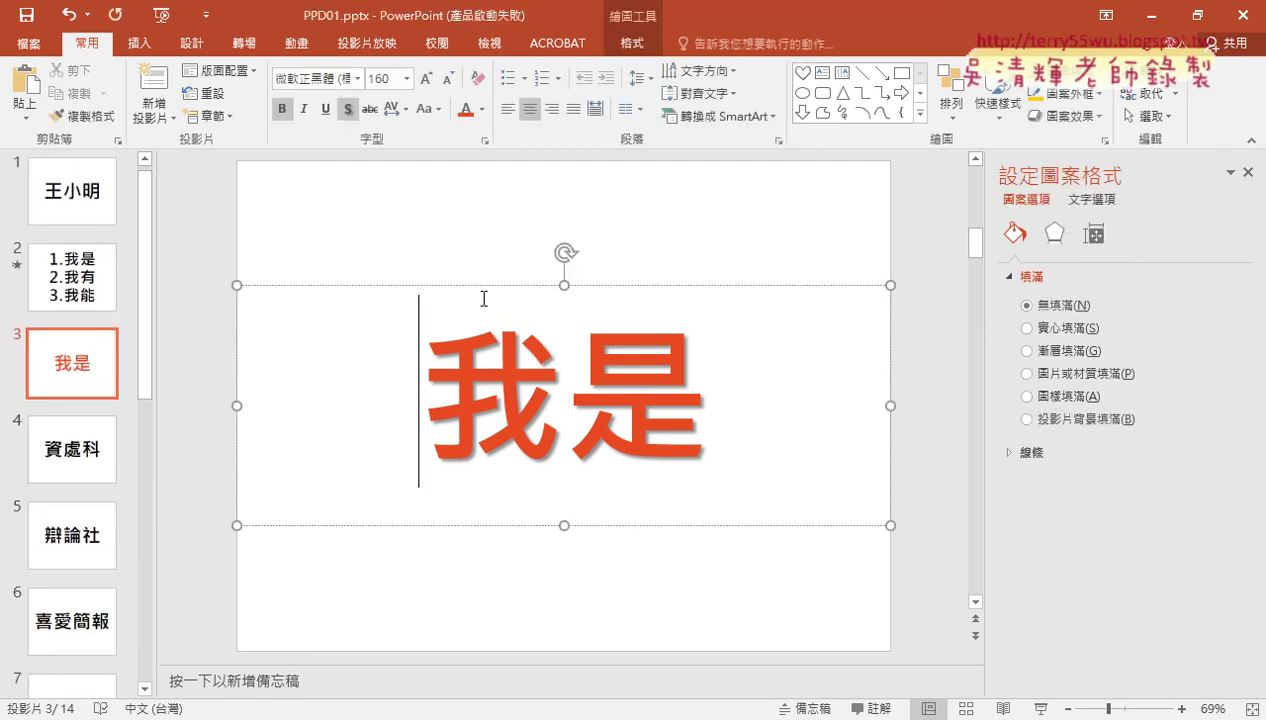
pyautogui.click(481, 286)
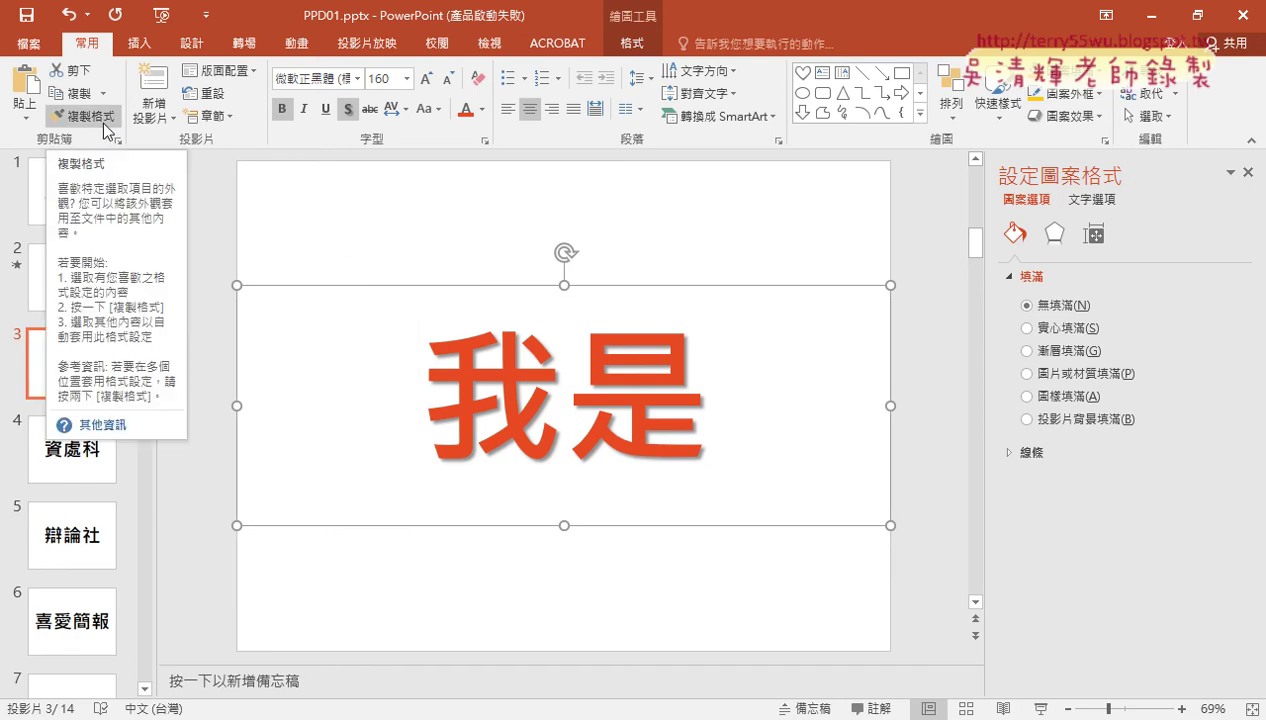
pyautogui.click(86, 120)
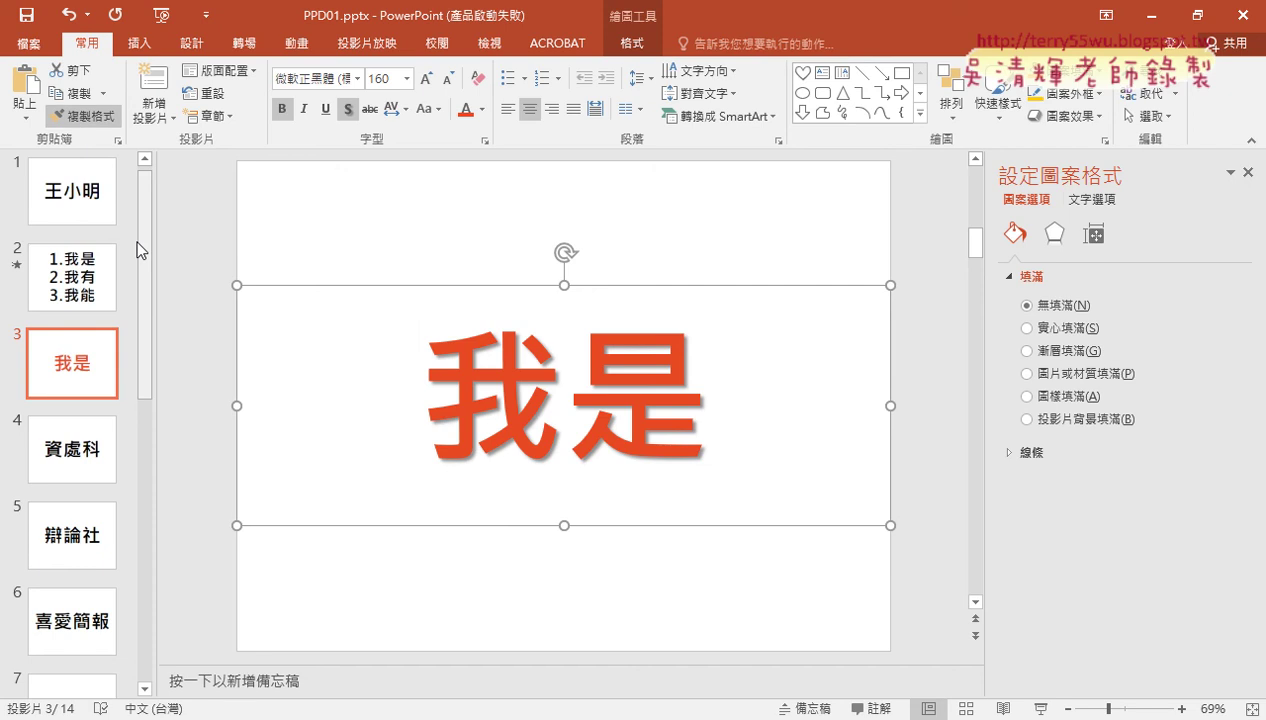
# Step: Apply the red shadowed formatting to the 我有 text on slide 7
pyautogui.click(136, 298)
pyautogui.scroll(-3, 135, 330)
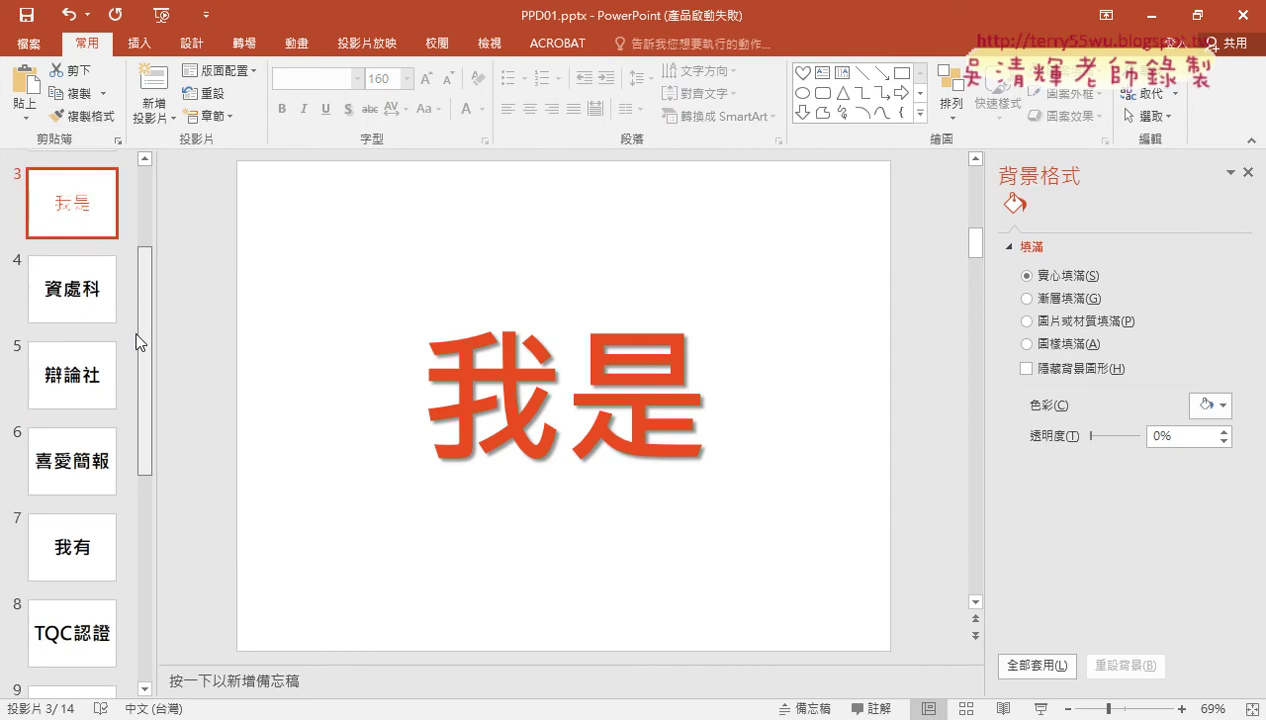
pyautogui.click(86, 540)
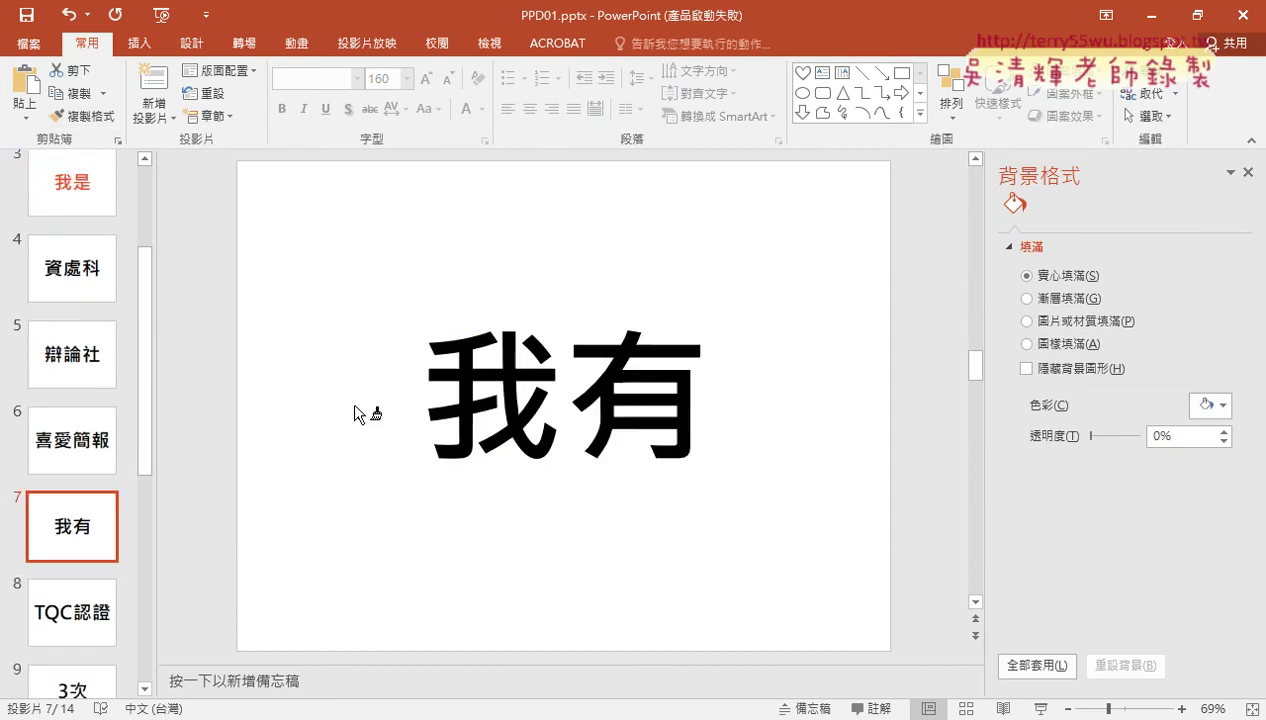
pyautogui.click(477, 383)
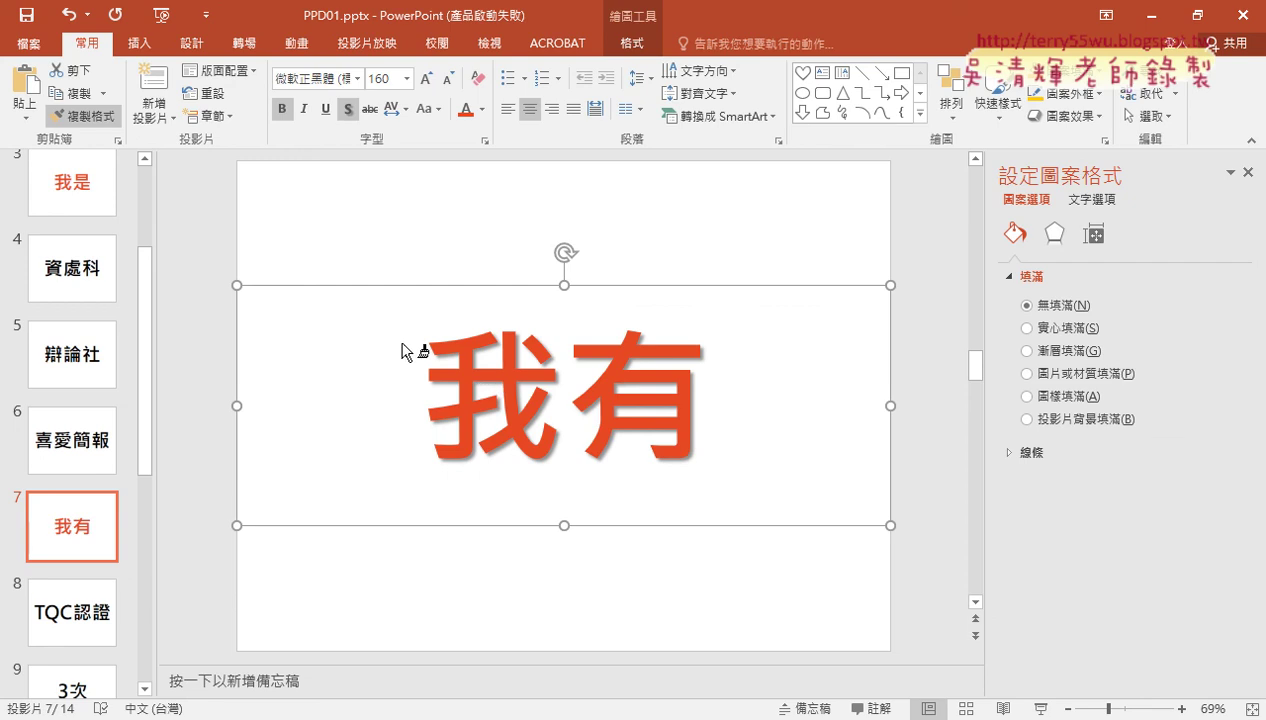
# Step: Paint the same red shadowed style onto the 我能 text on slide 11
pyautogui.click(150, 482)
pyautogui.scroll(-4, 150, 510)
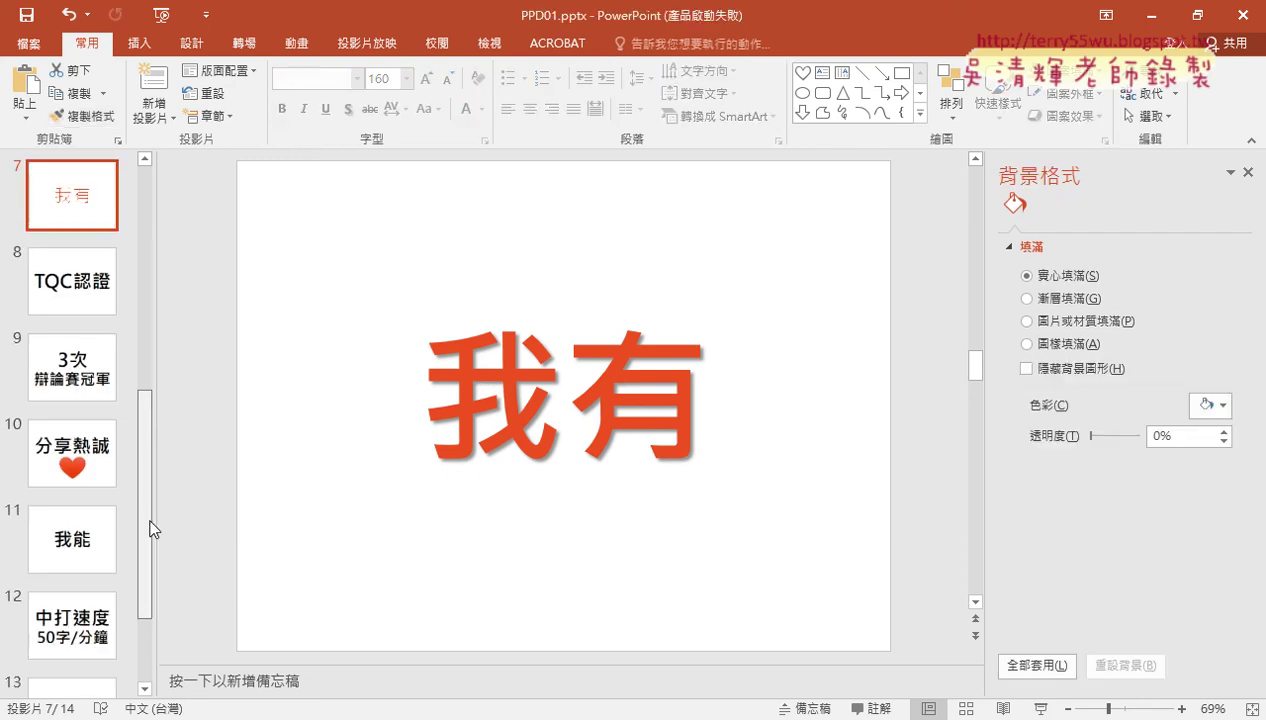
pyautogui.scroll(-1, 150, 520)
pyautogui.click(79, 472)
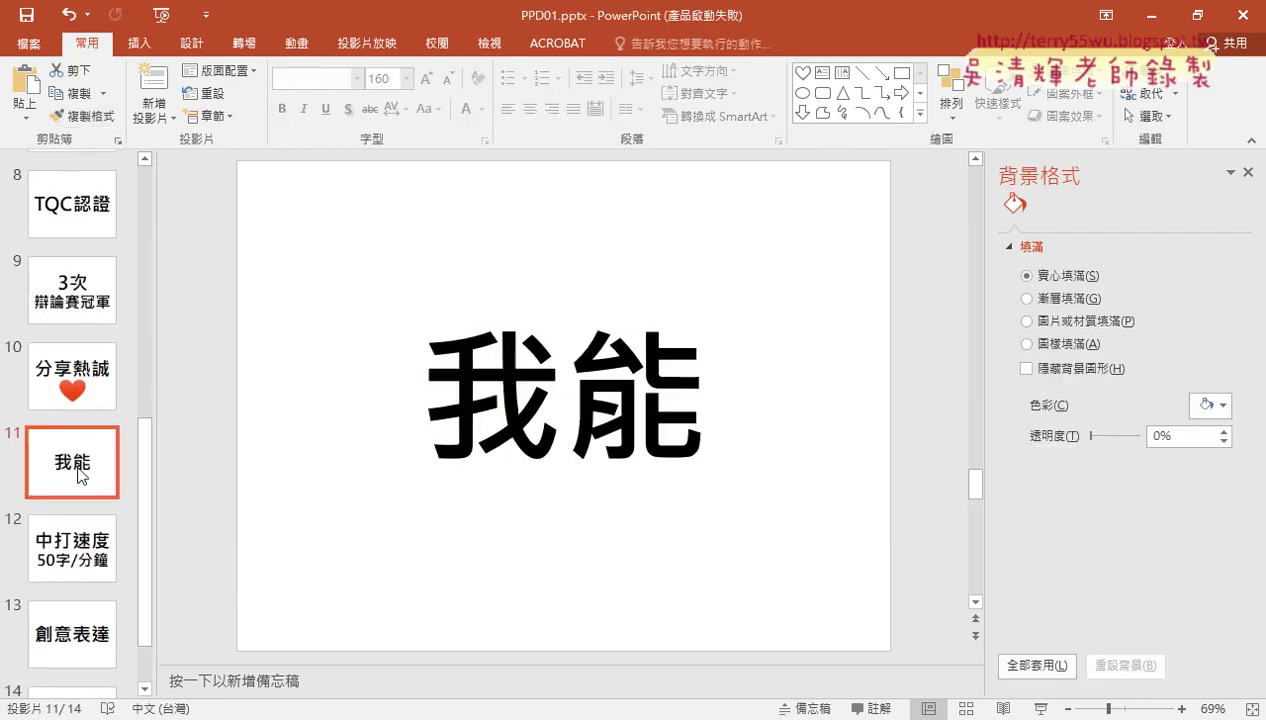
pyautogui.click(499, 398)
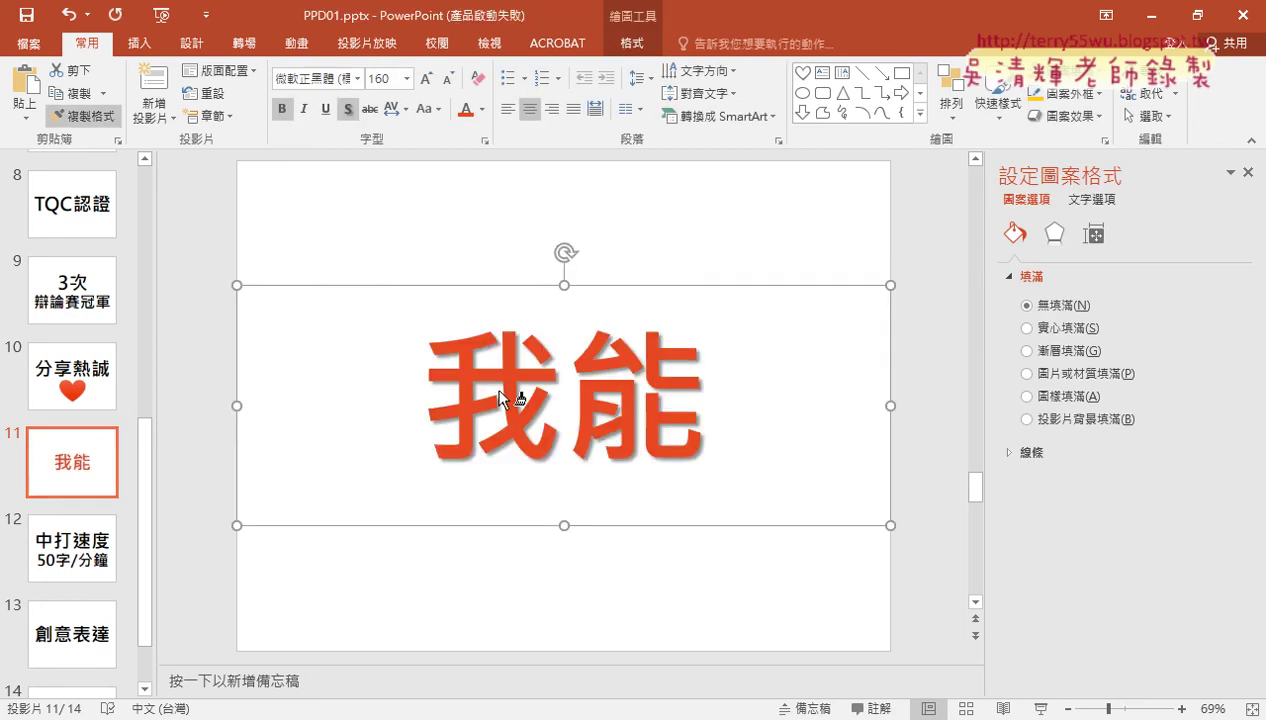
# Step: Check the task list in the exam instructions PDF, then return to the presentation
pyautogui.doubleClick(80, 118)
pyautogui.click(220, 719)
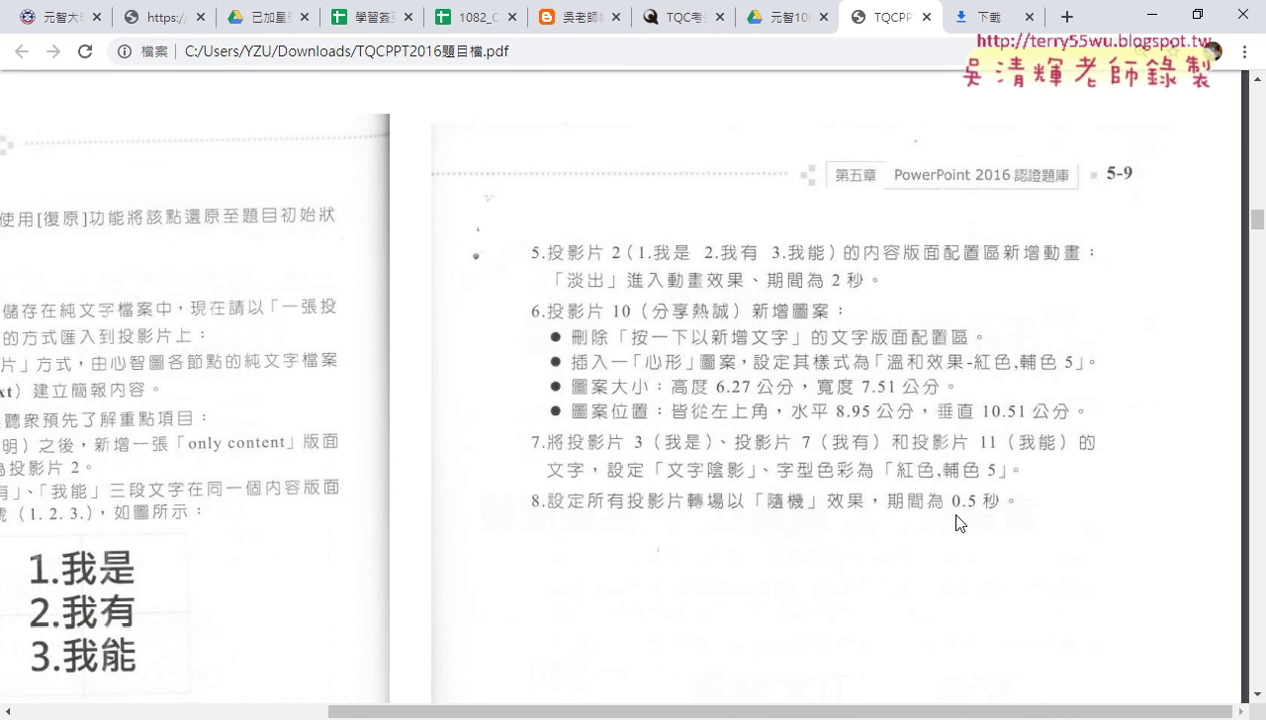
pyautogui.click(1152, 14)
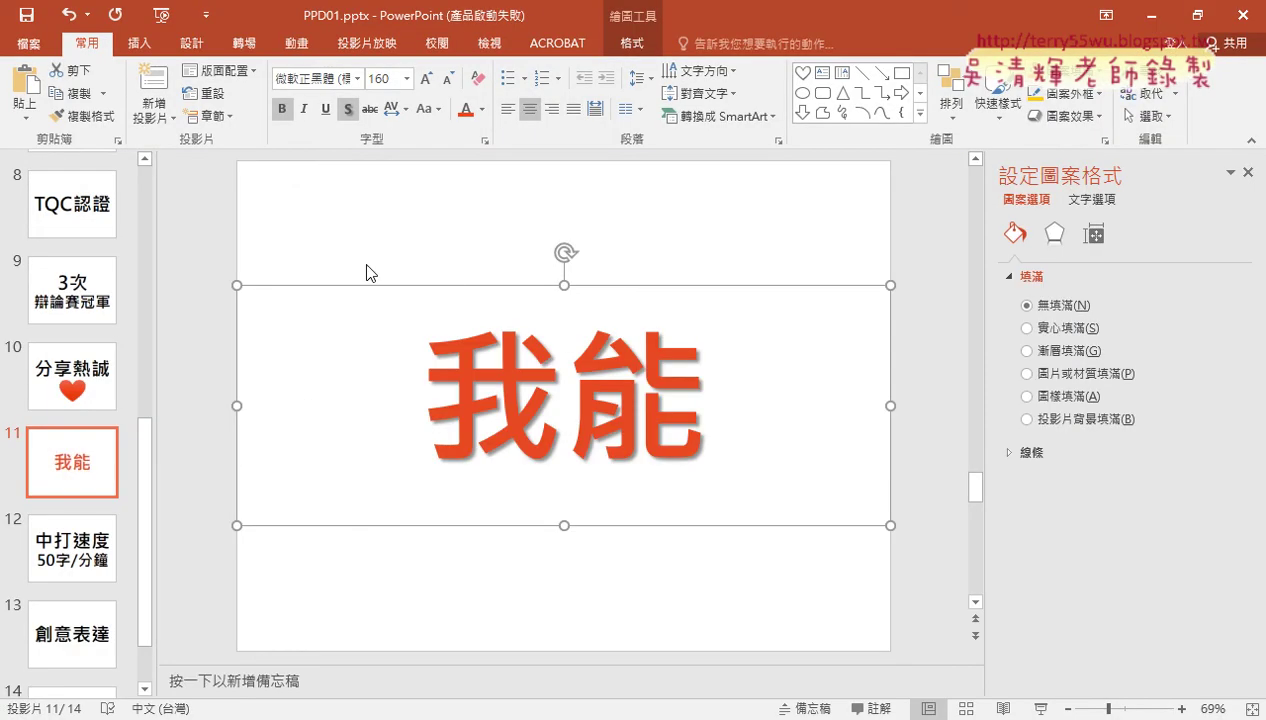
# Step: Switch to Slide Sorter view, select all 14 slides, and close the Format Background pane
pyautogui.click(129, 432)
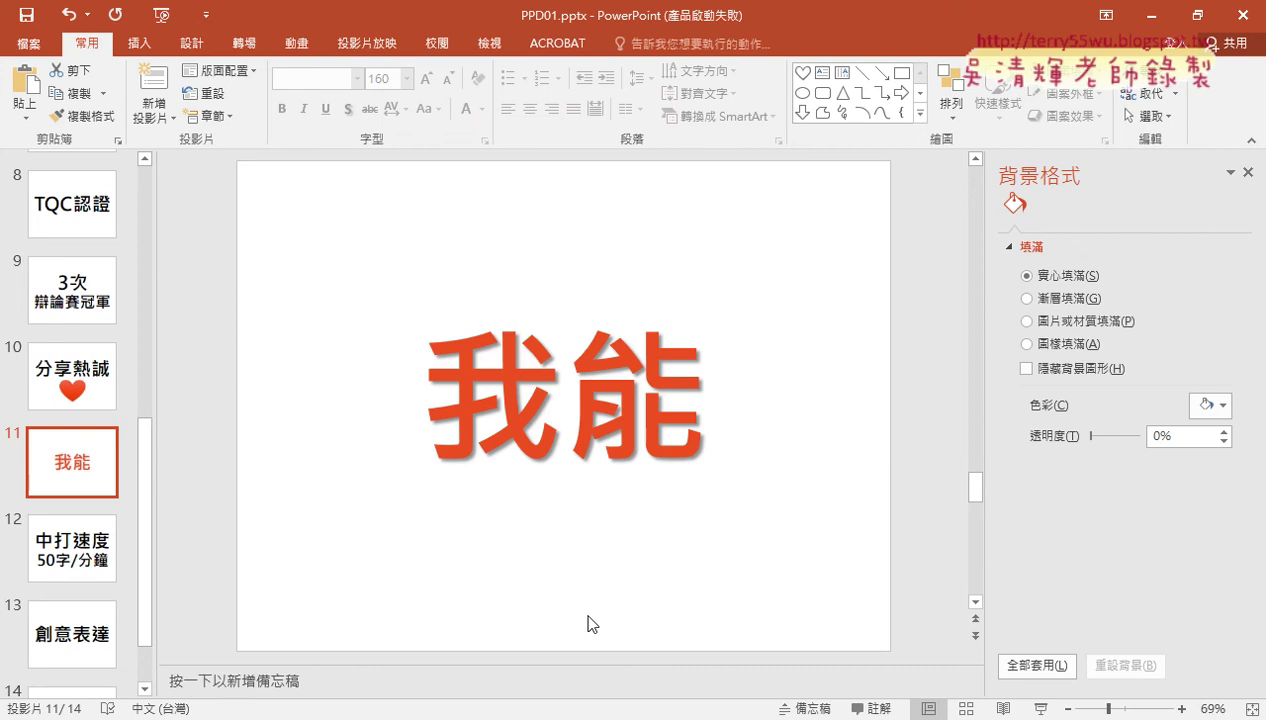
pyautogui.click(966, 709)
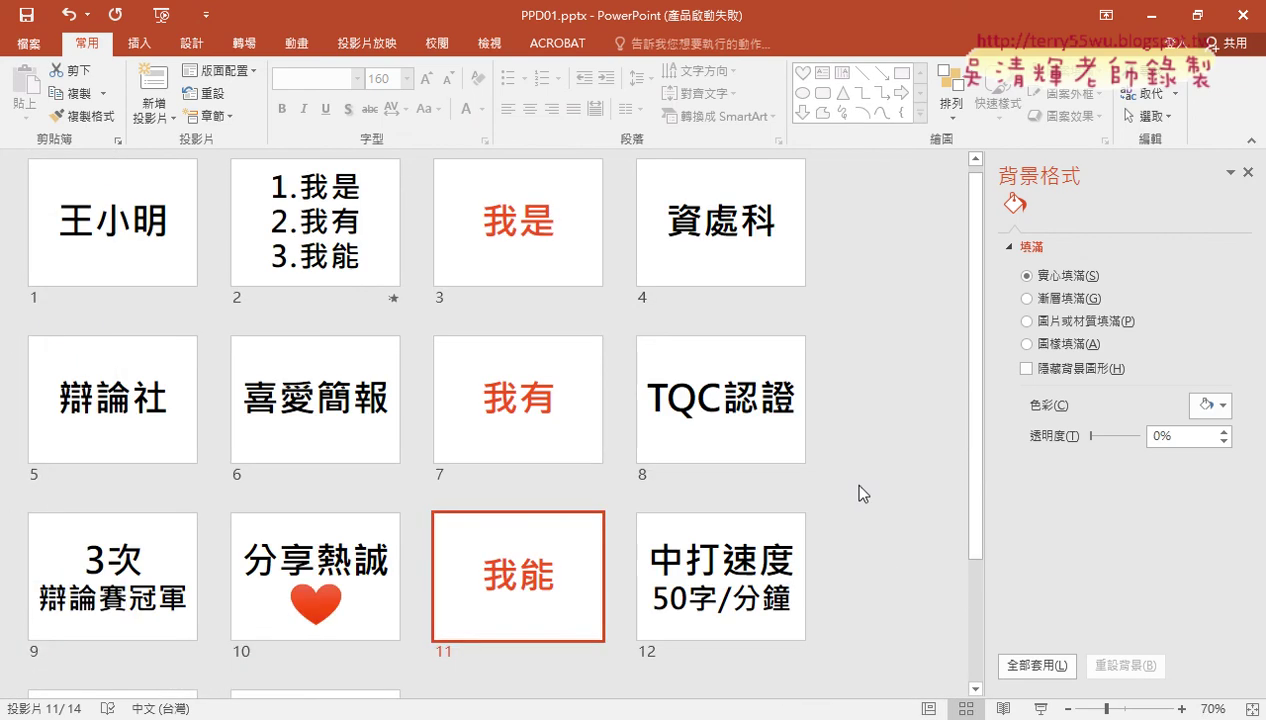
pyautogui.hotkey('ctrl', 'a')
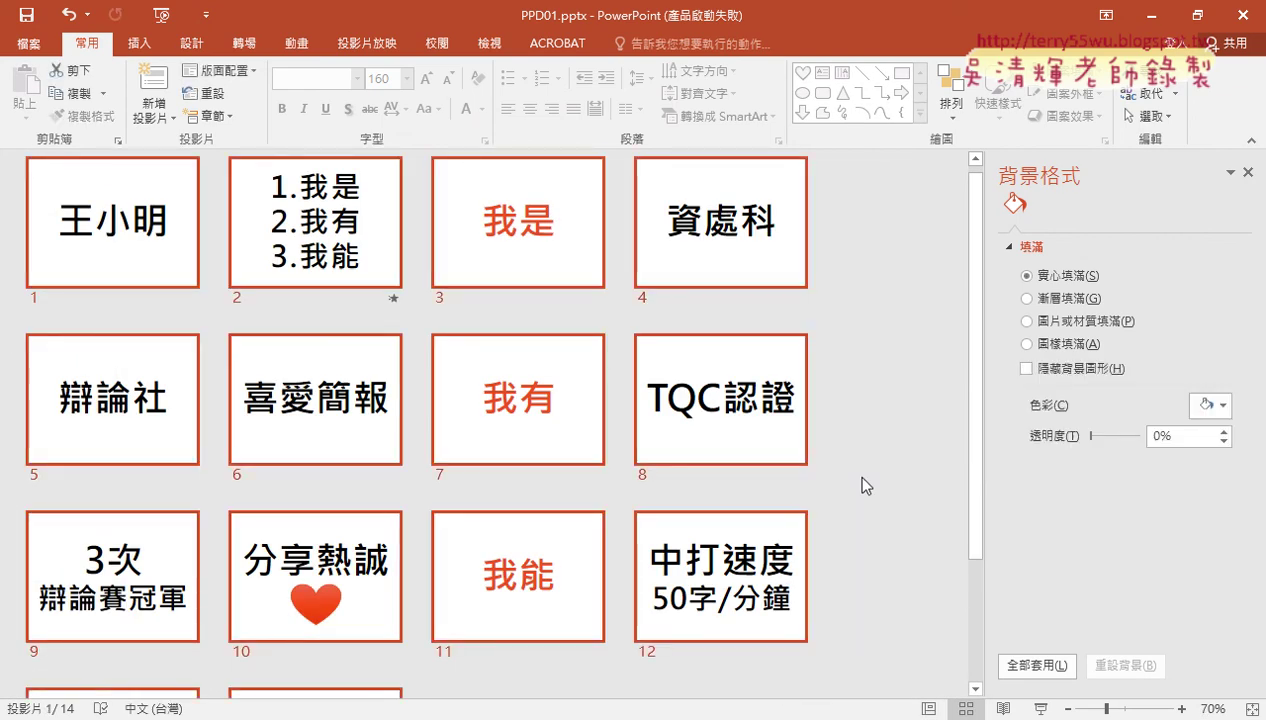
pyautogui.click(1248, 172)
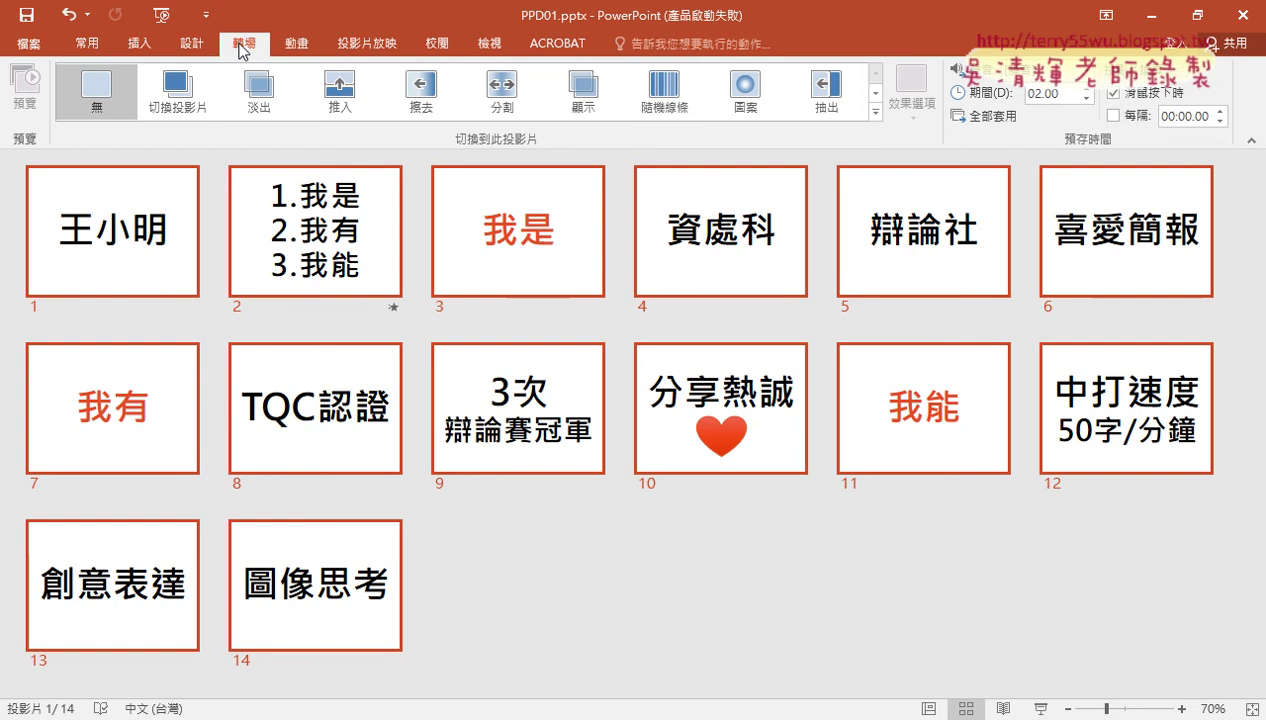
# Step: Apply the Random (隨機) transition to the selected slides, checking the exam PDF
pyautogui.click(876, 118)
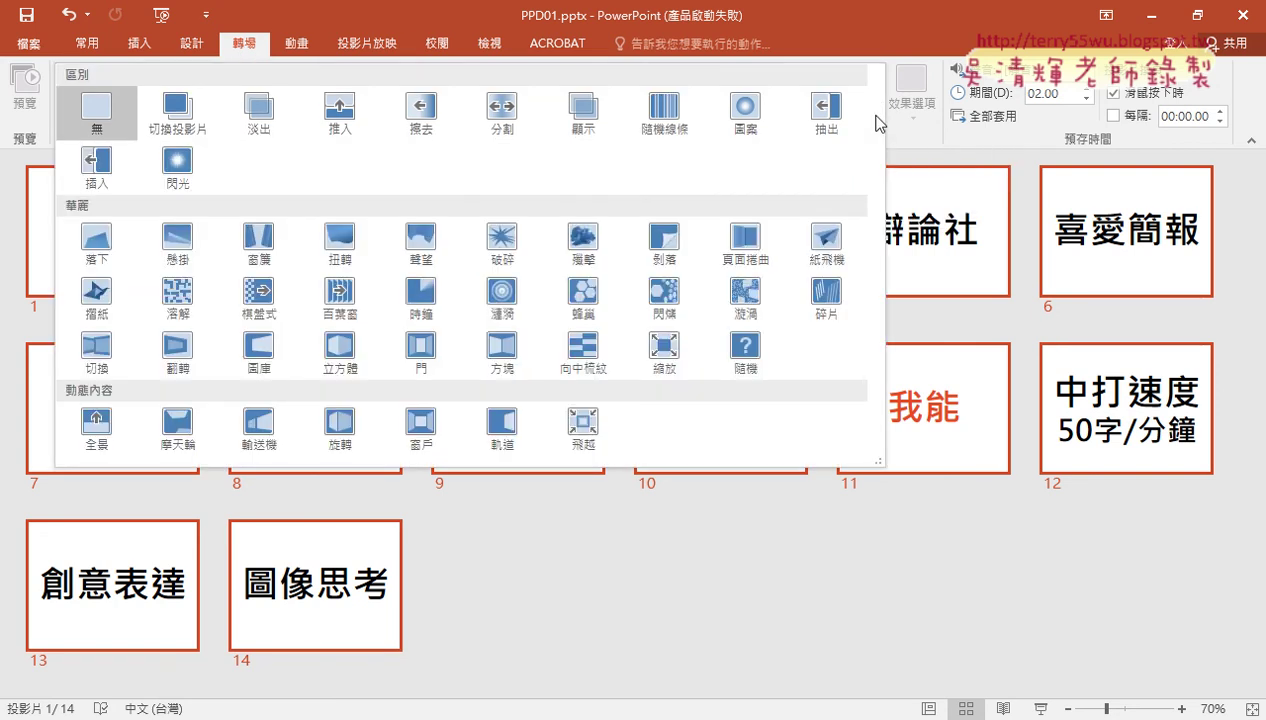
pyautogui.click(757, 363)
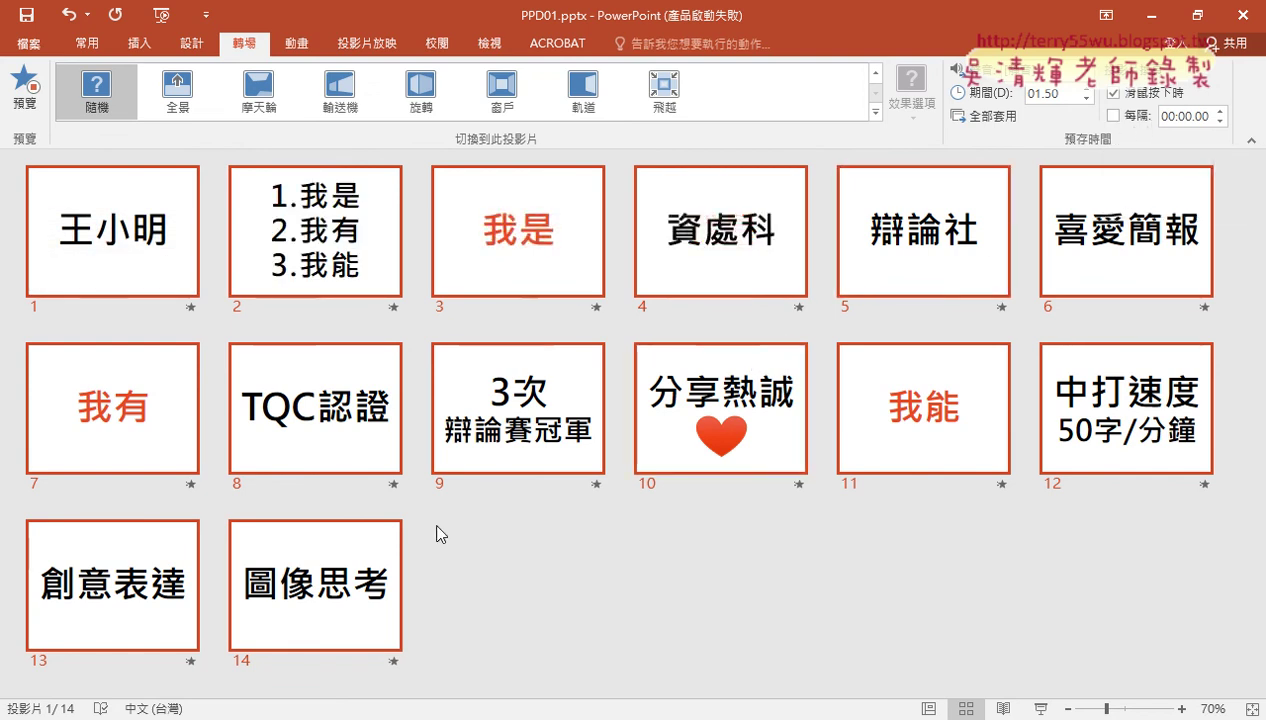
pyautogui.click(293, 716)
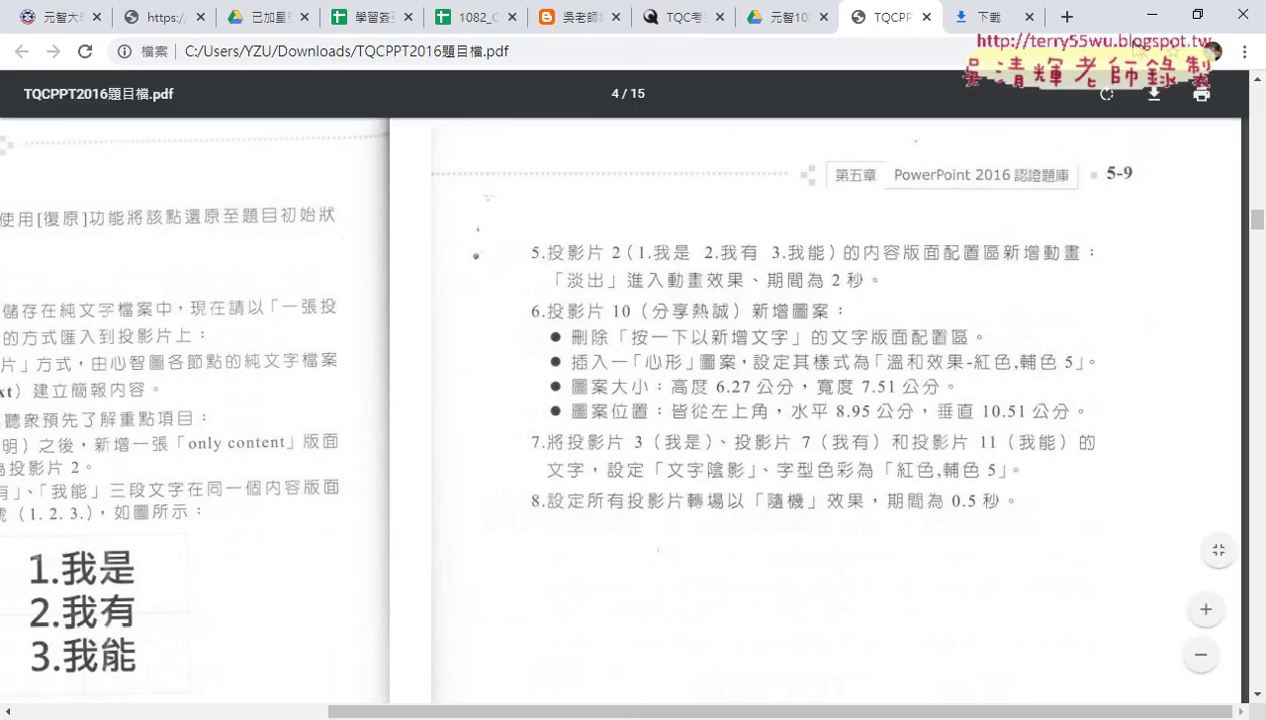
pyautogui.click(1152, 17)
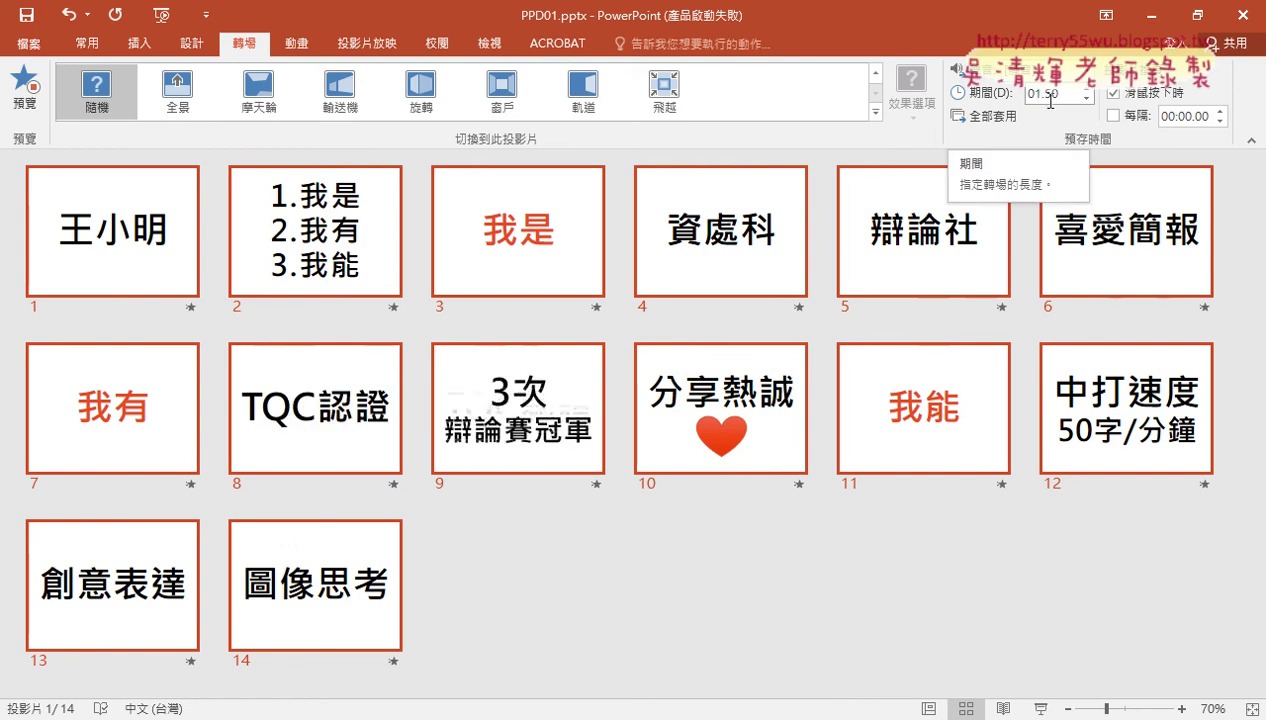
# Step: Set transition duration to 00.50, apply it to all slides, and start the slide show
pyautogui.click(1085, 99)
pyautogui.click(1085, 99)
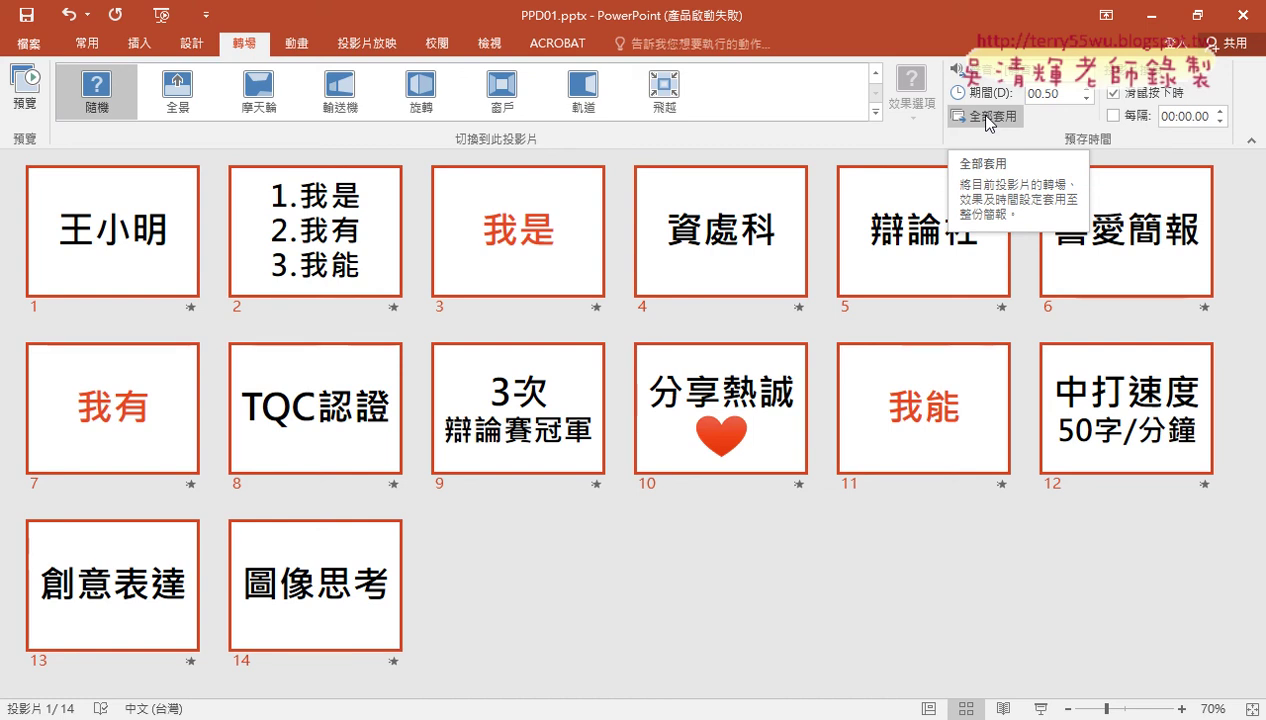
pyautogui.click(988, 122)
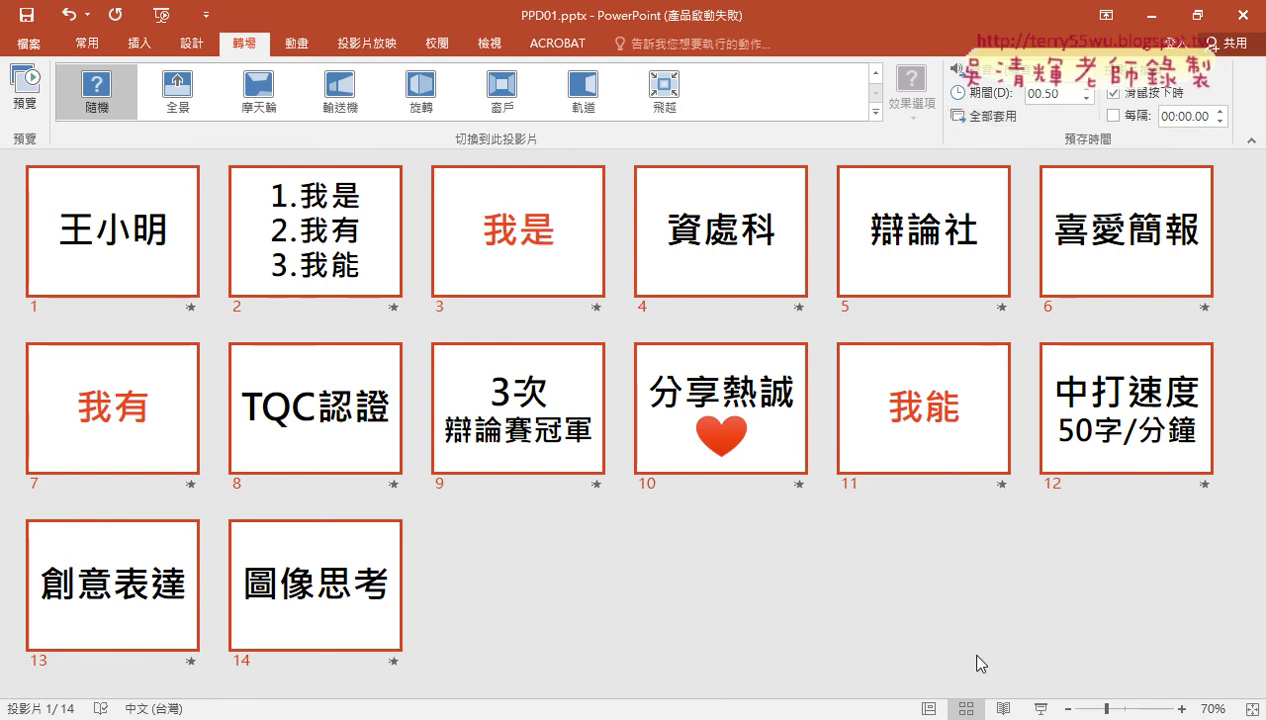
pyautogui.click(1041, 709)
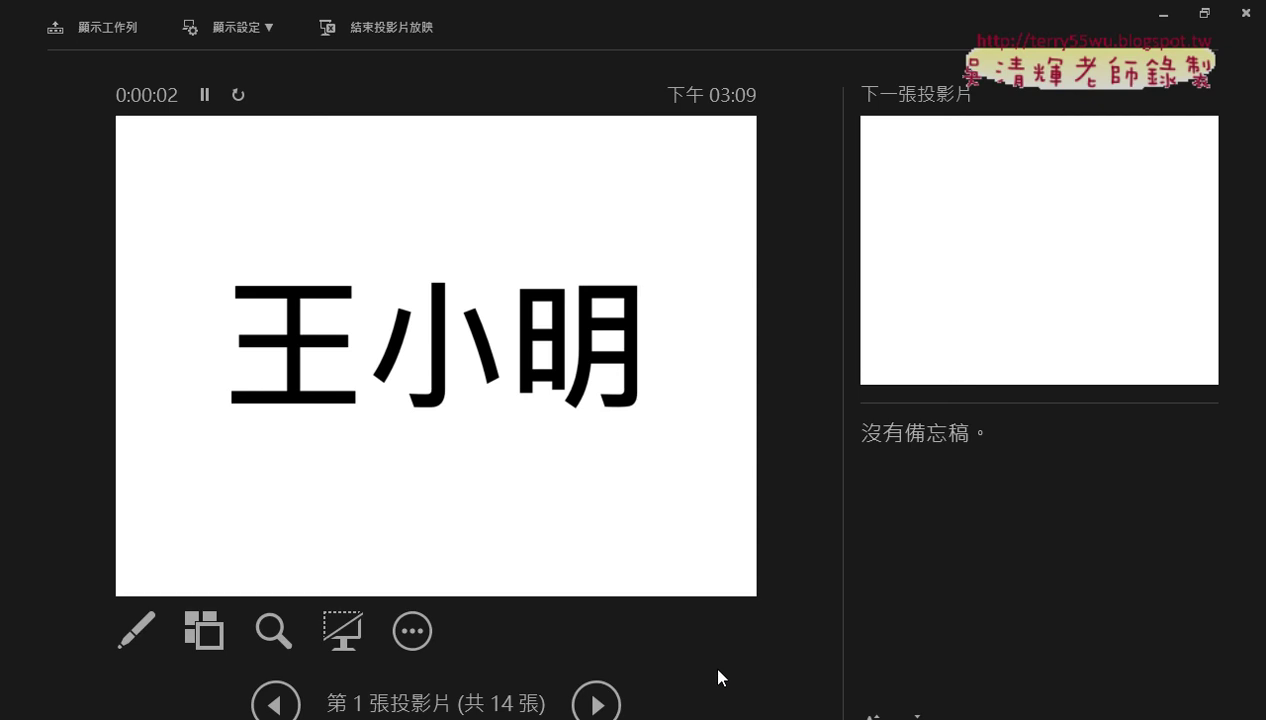
pyautogui.click(597, 705)
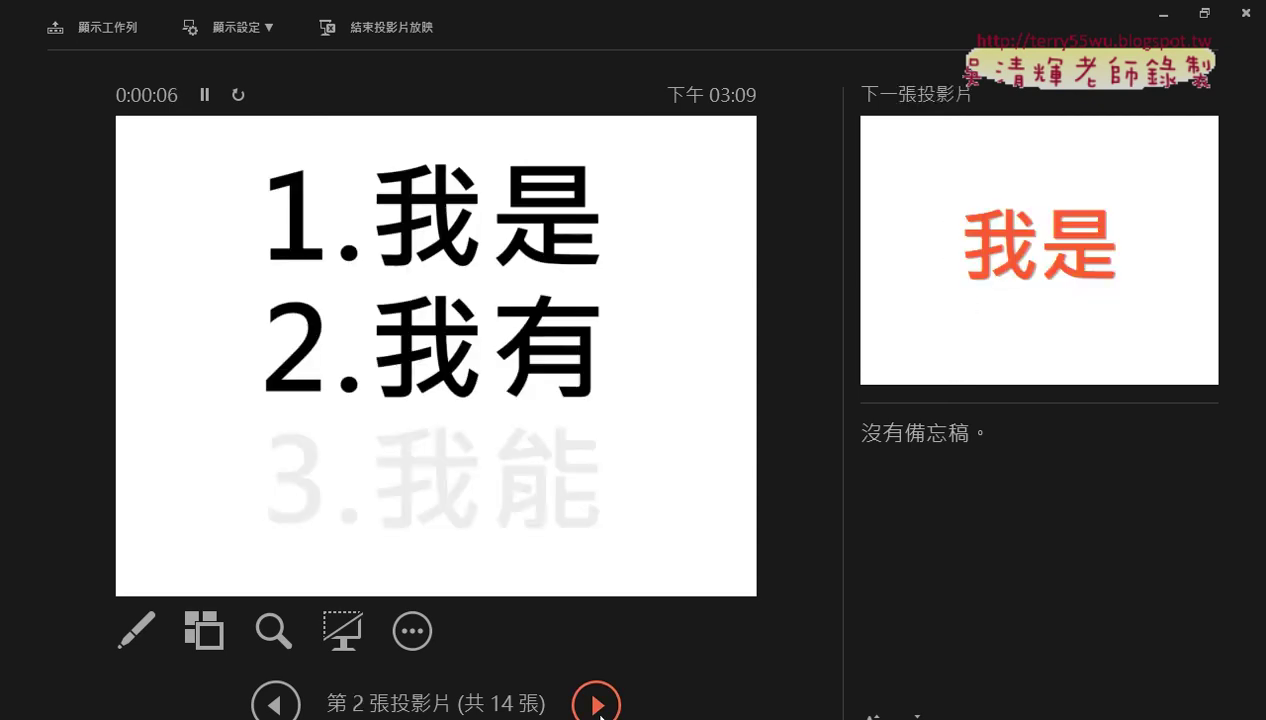
pyautogui.click(597, 705)
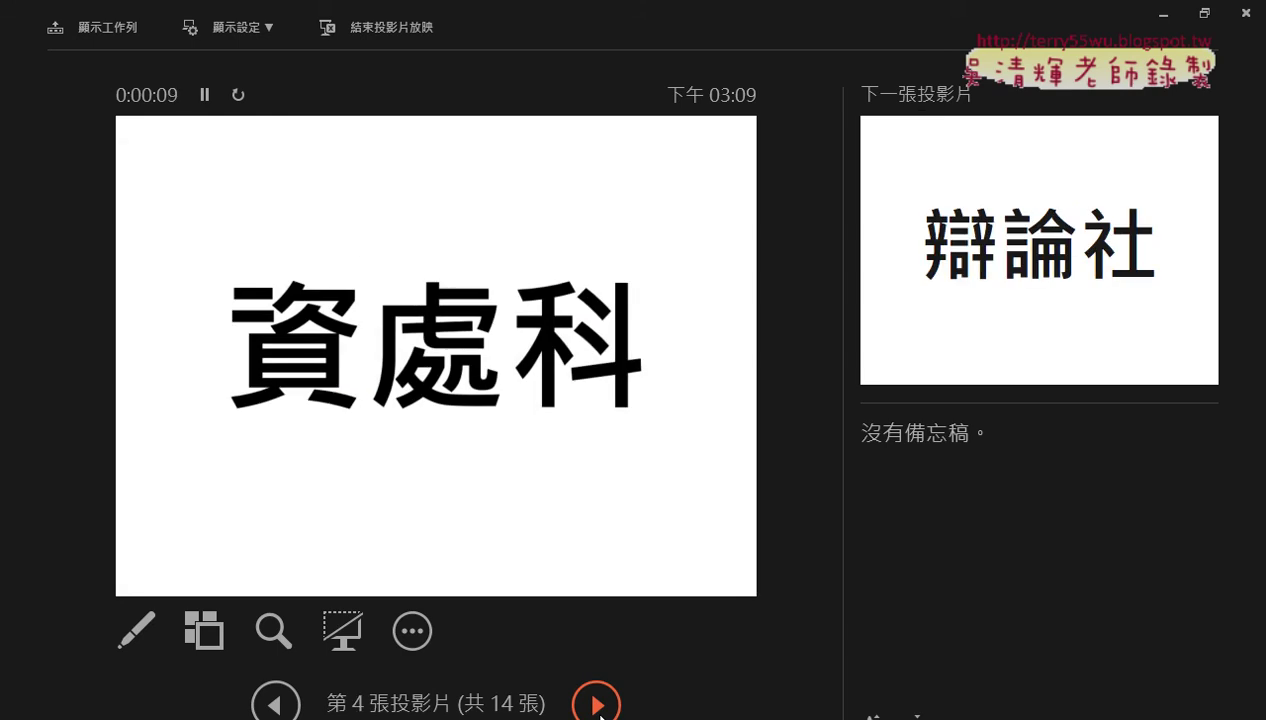
pyautogui.press('Escape')
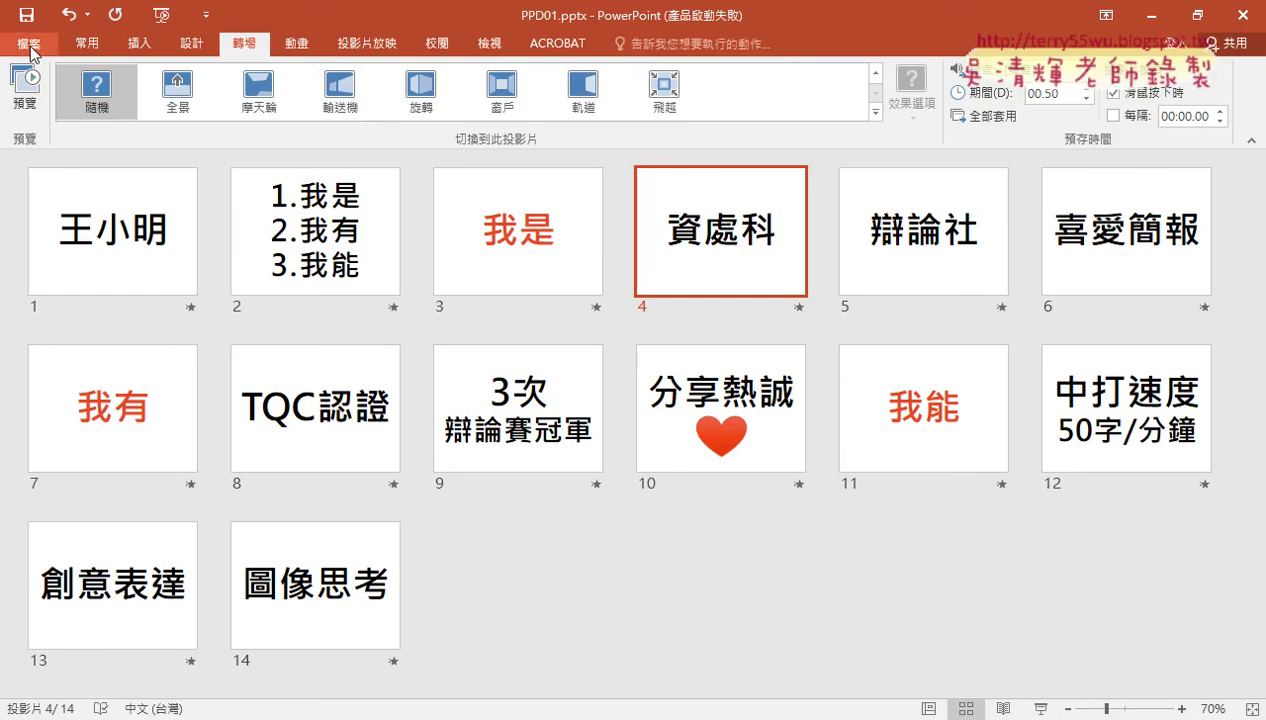
# Step: Save the deck on the Desktop as PPA102.pptx using Save As
pyautogui.click(28, 43)
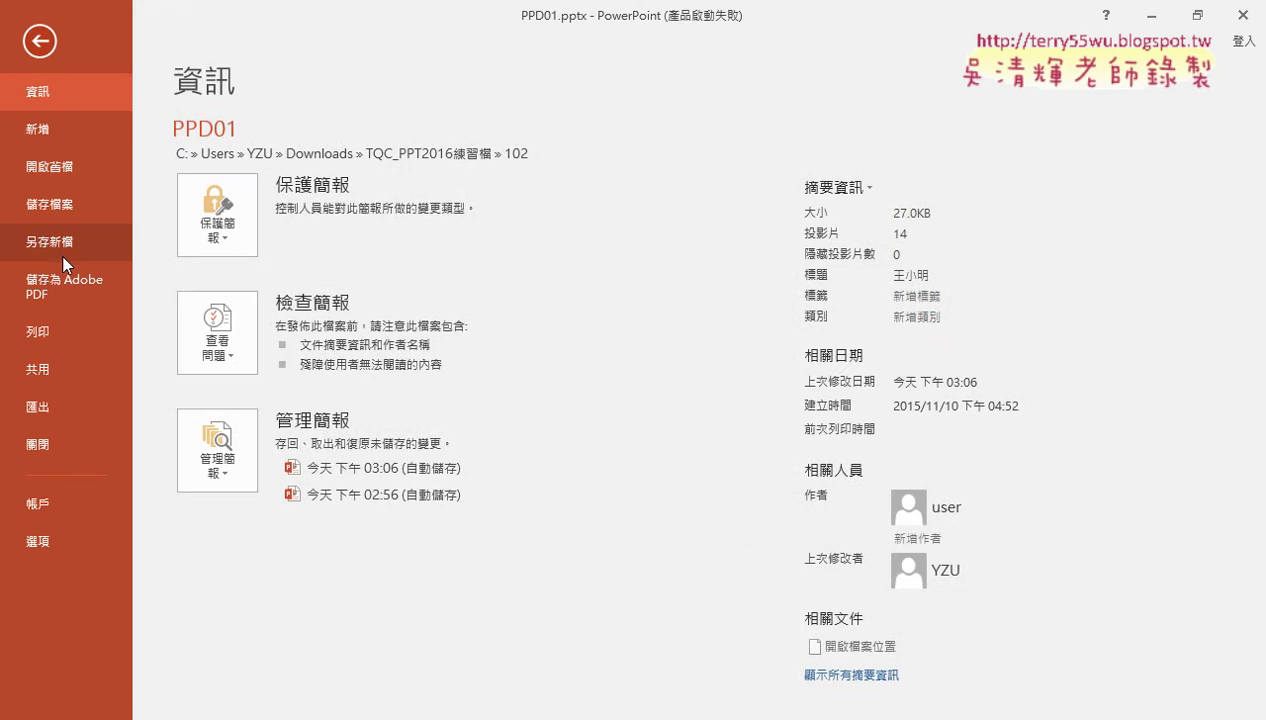
pyautogui.click(62, 250)
pyautogui.click(238, 300)
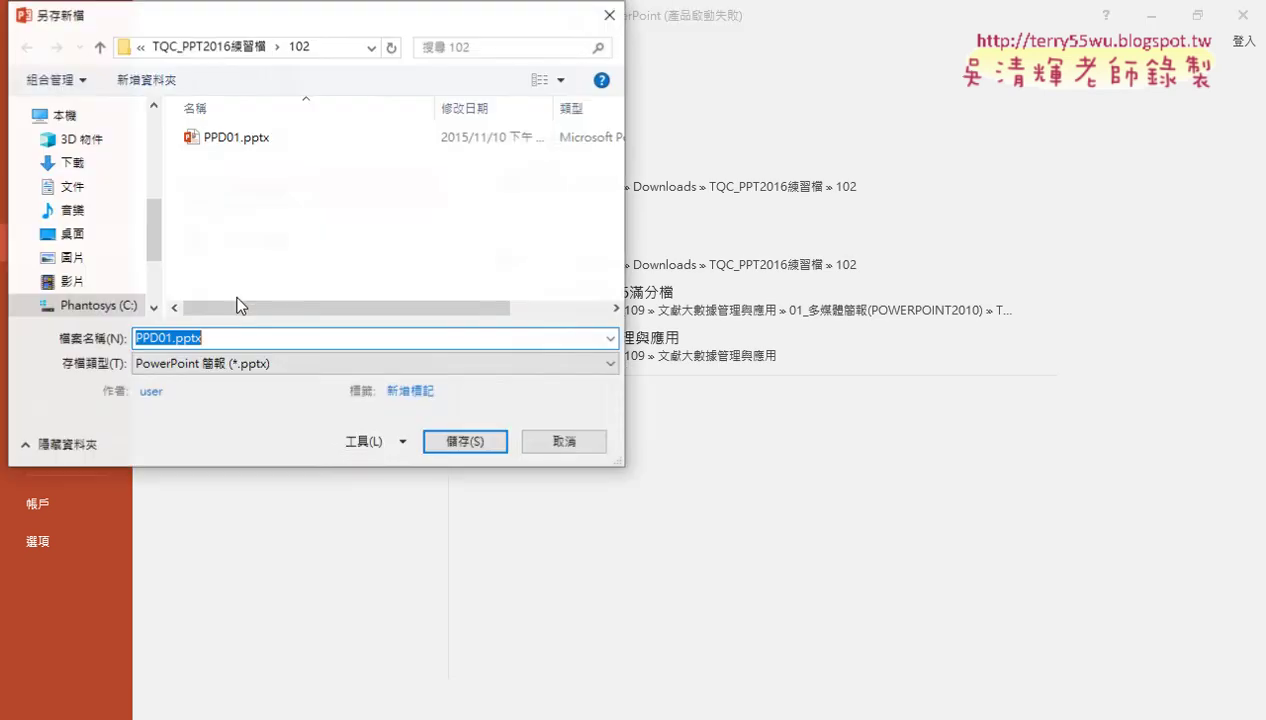
pyautogui.moveTo(313, 24); pyautogui.dragTo(515, 46)
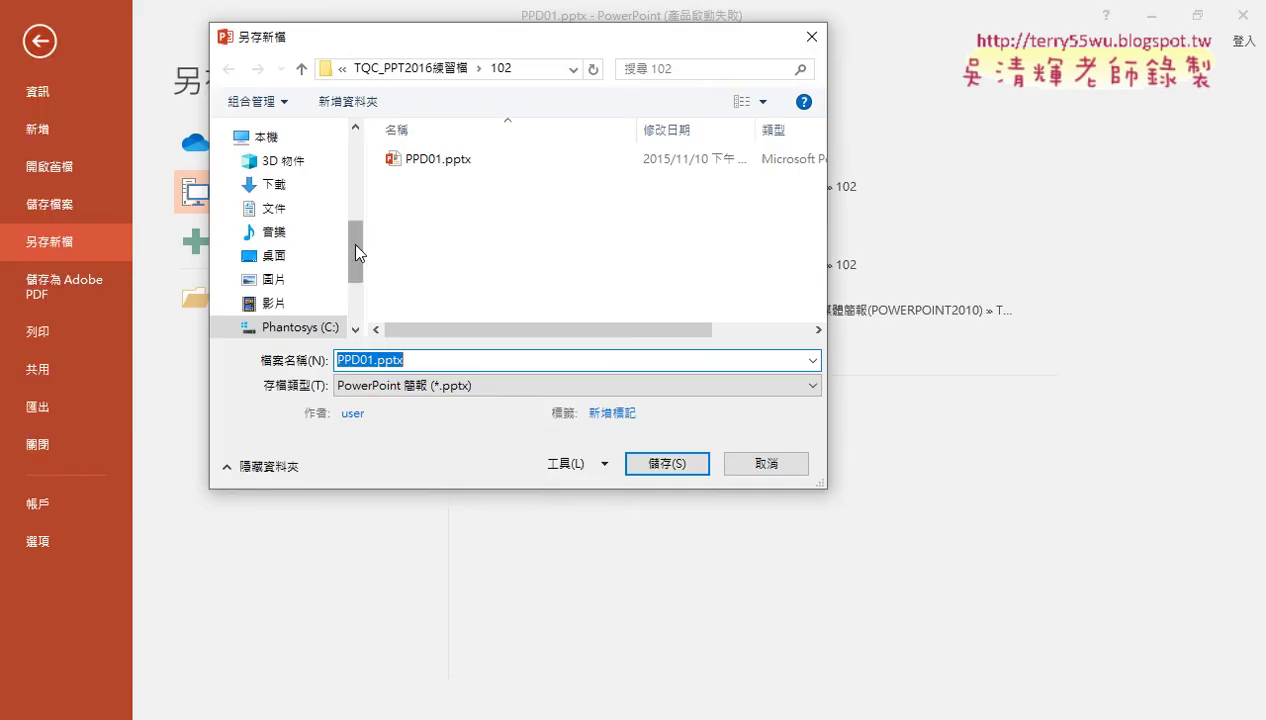
pyautogui.moveTo(351, 241); pyautogui.dragTo(367, 166)
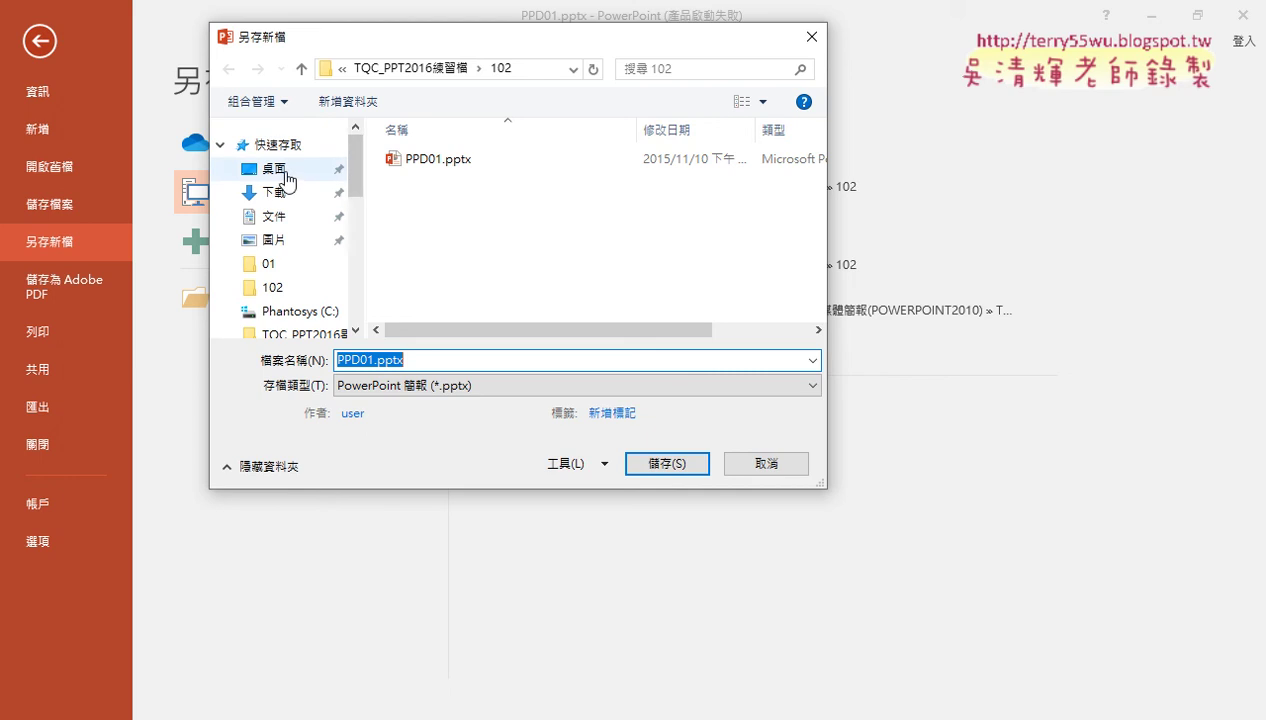
pyautogui.click(280, 169)
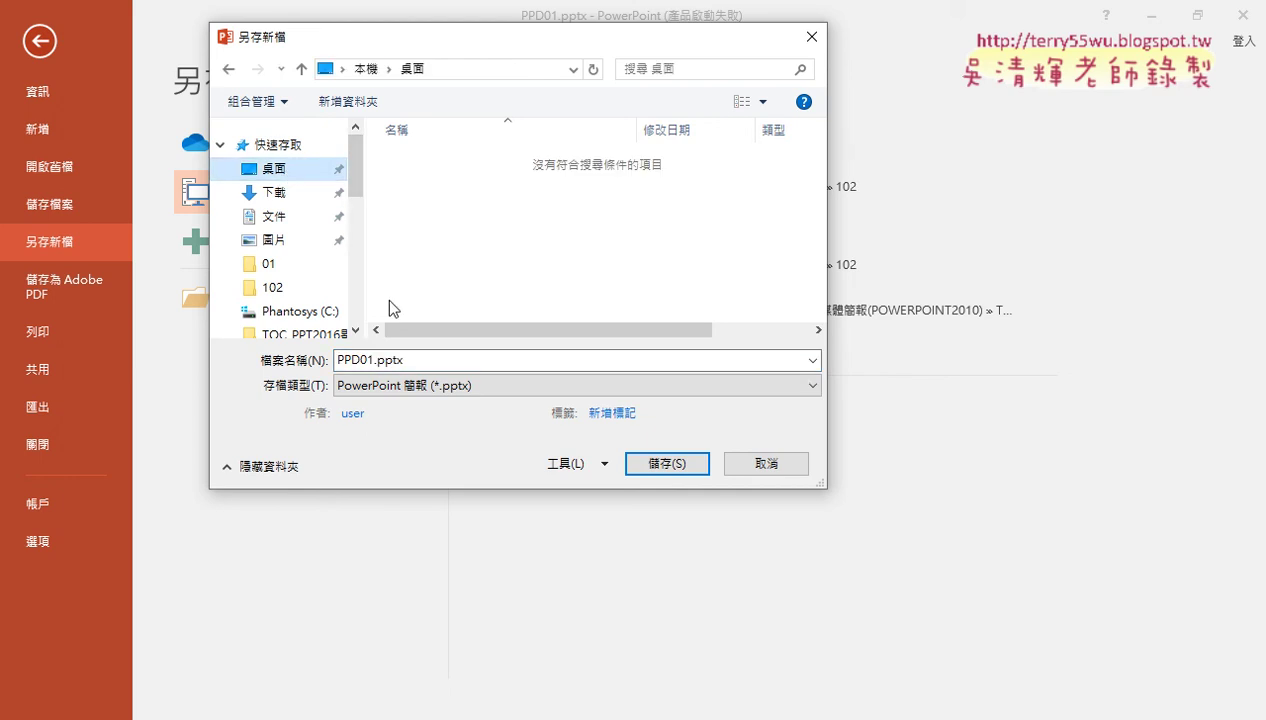
pyautogui.doubleClick(365, 360)
pyautogui.moveTo(351, 362); pyautogui.dragTo(473, 362)
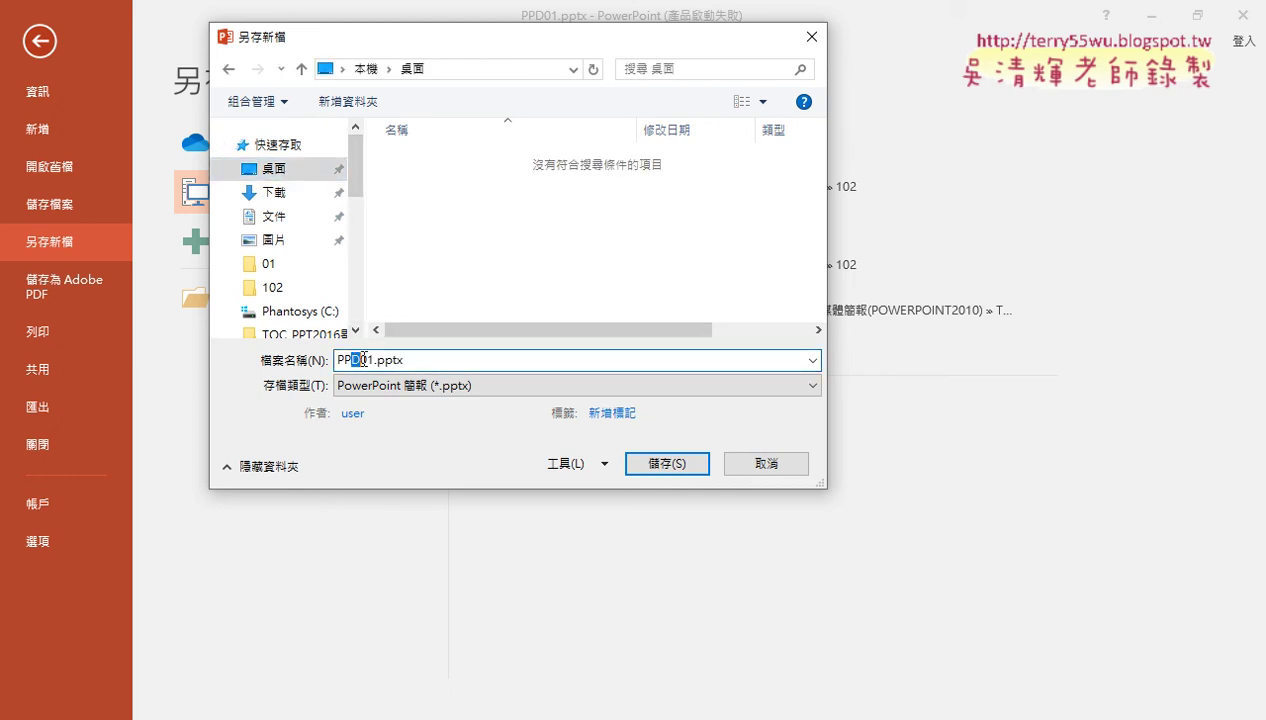
pyautogui.write('A102')
pyautogui.click(653, 466)
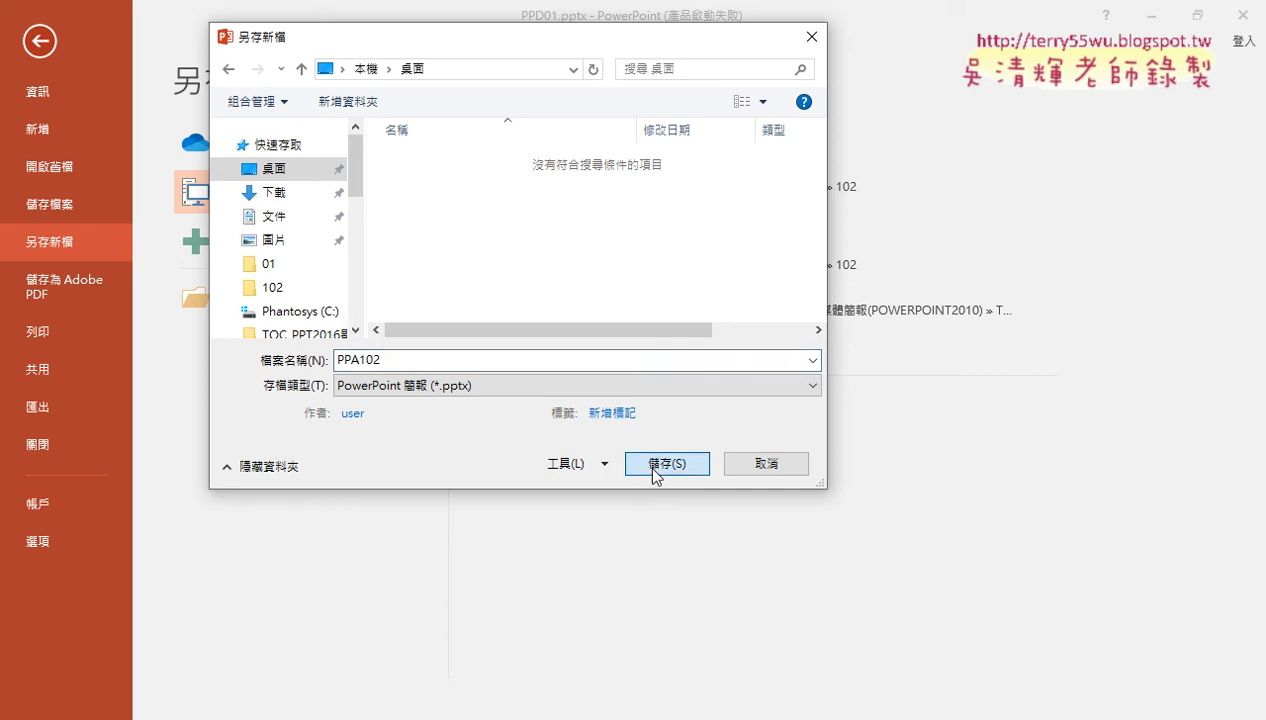